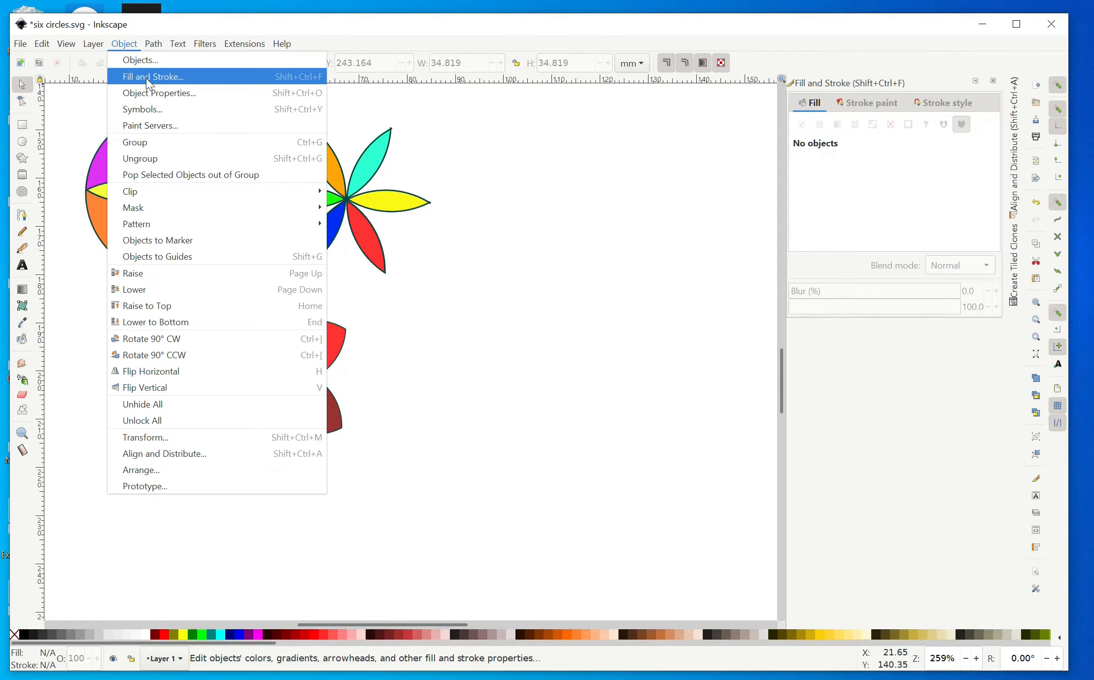
Step: Open the fill and stroke settings and draw a circle about 32 mm in diameter in the empty area below the flower
left_click(147, 76)
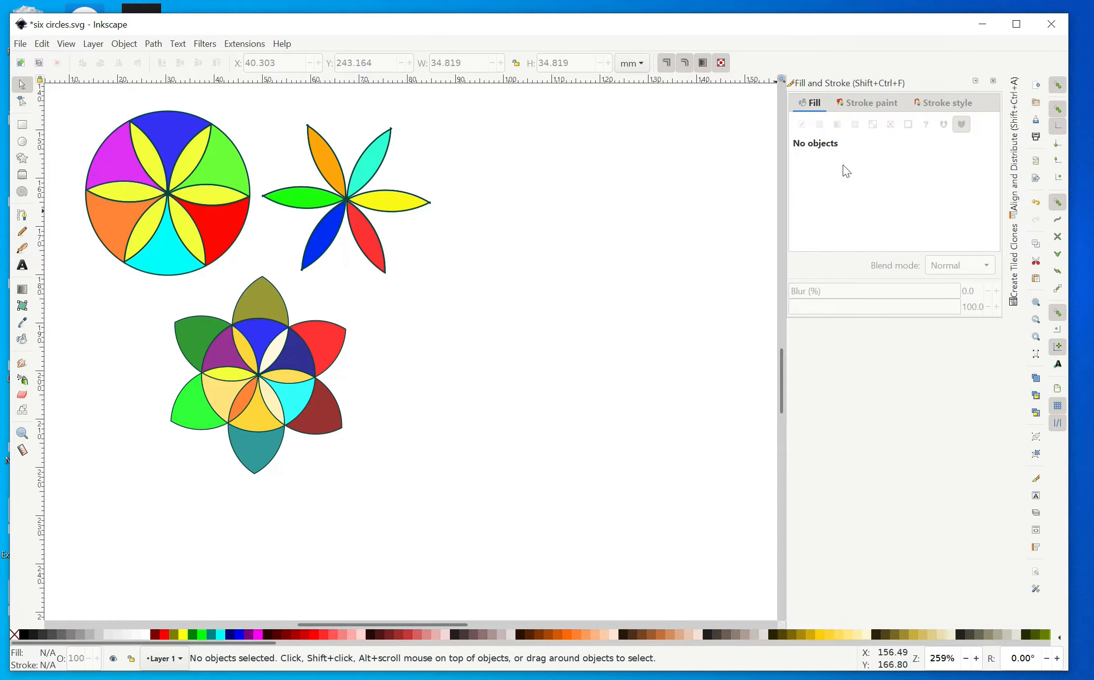
scroll(517, 371, "down", 2)
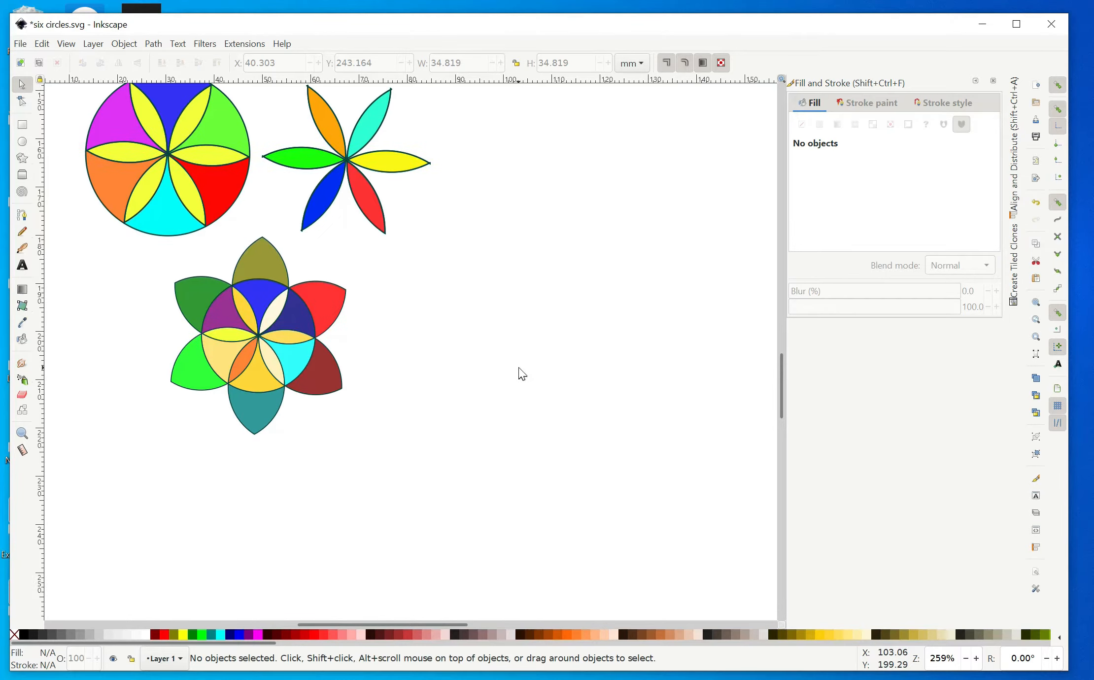
scroll(523, 368, "down", 3)
scroll(523, 367, "down", 5)
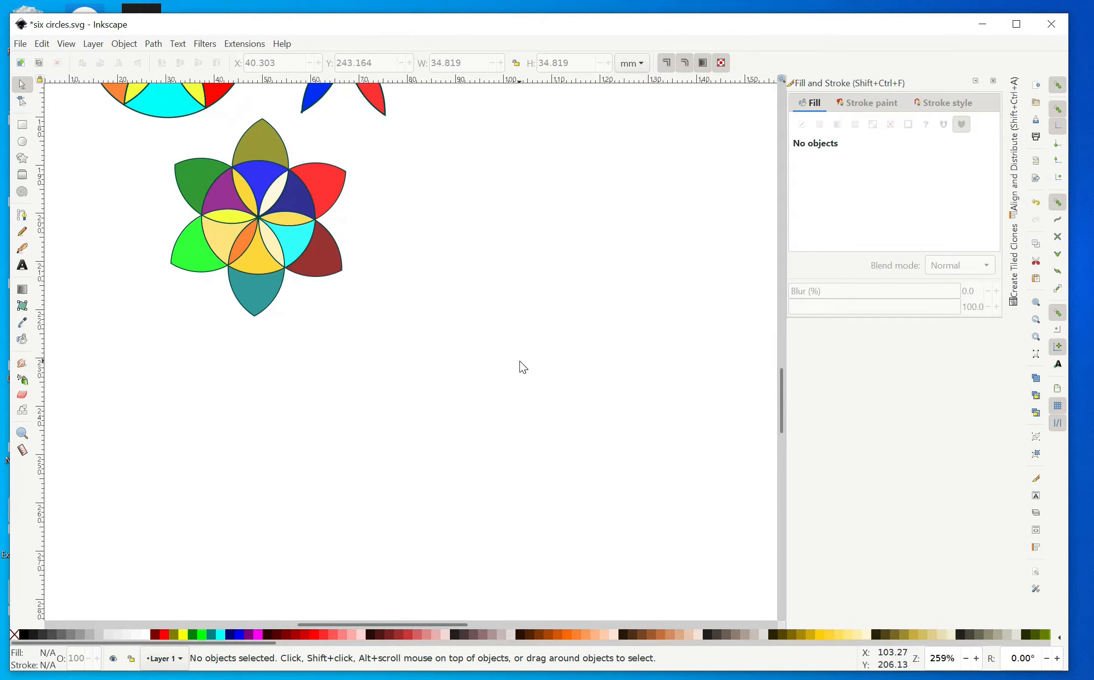
left_click(22, 142)
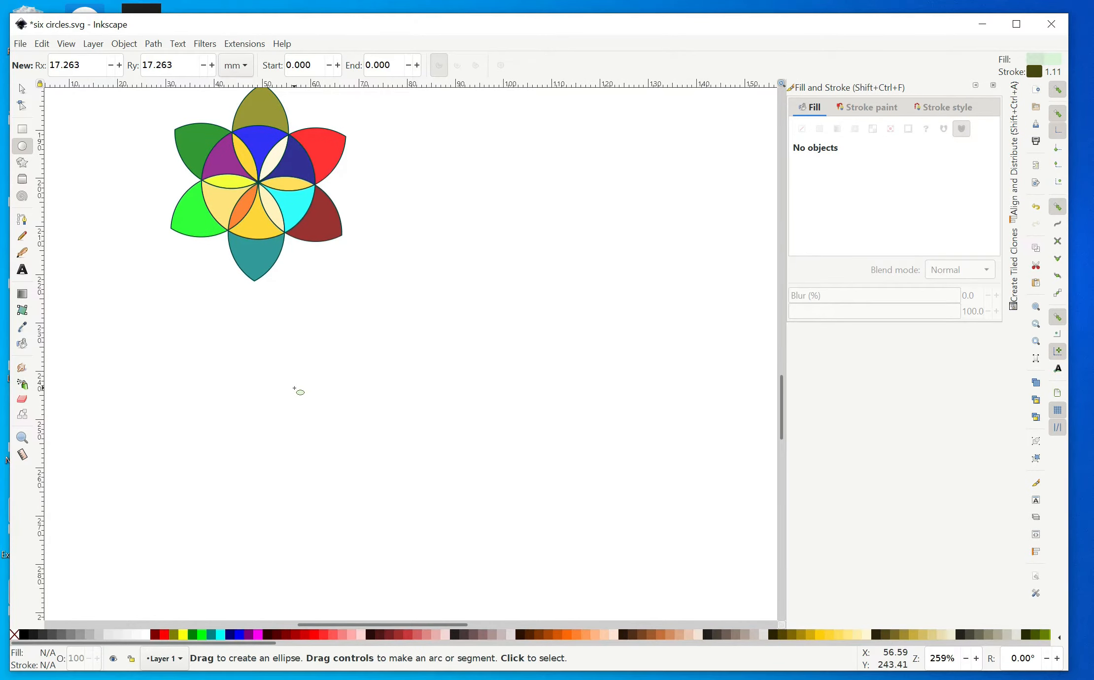
left_click_drag(294, 388, 456, 545)
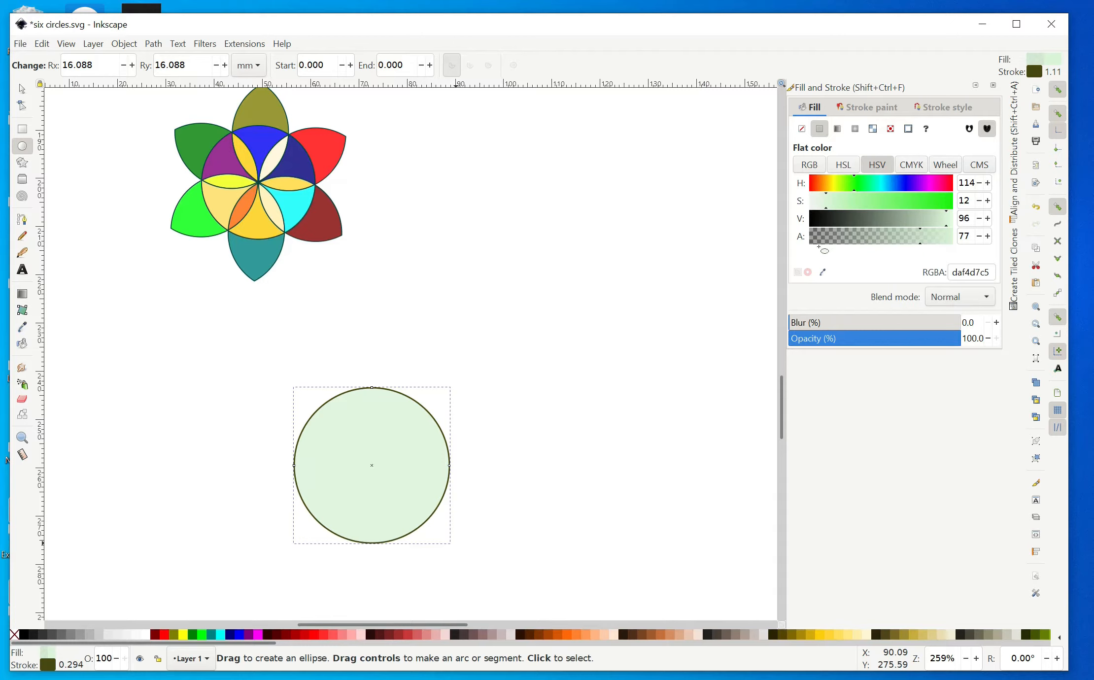
Step: Make the new circle semi-transparent by setting its fill alpha to 75
left_click(21, 89)
left_click_drag(919, 231, 914, 240)
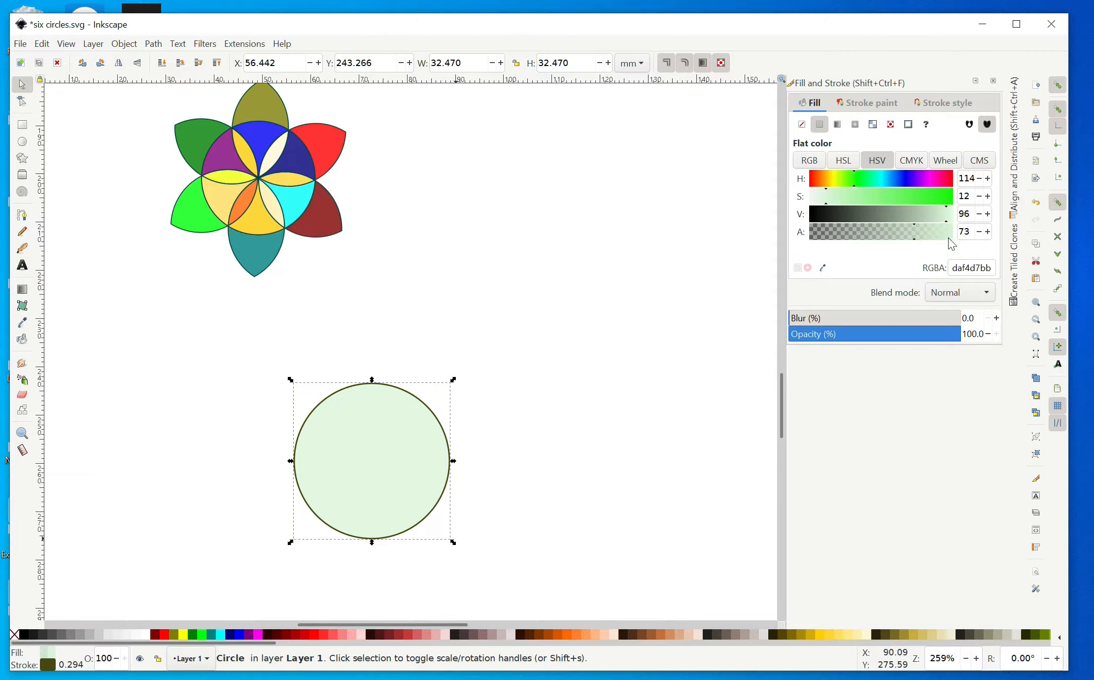
mouse_move(914, 240)
left_mouse_down()
mouse_move(956, 243)
mouse_move(920, 251)
left_mouse_up()
Step: Duplicate the pale green circle and give the copy a yellow fill with HSV values 55, 70, 95
left_click(42, 46)
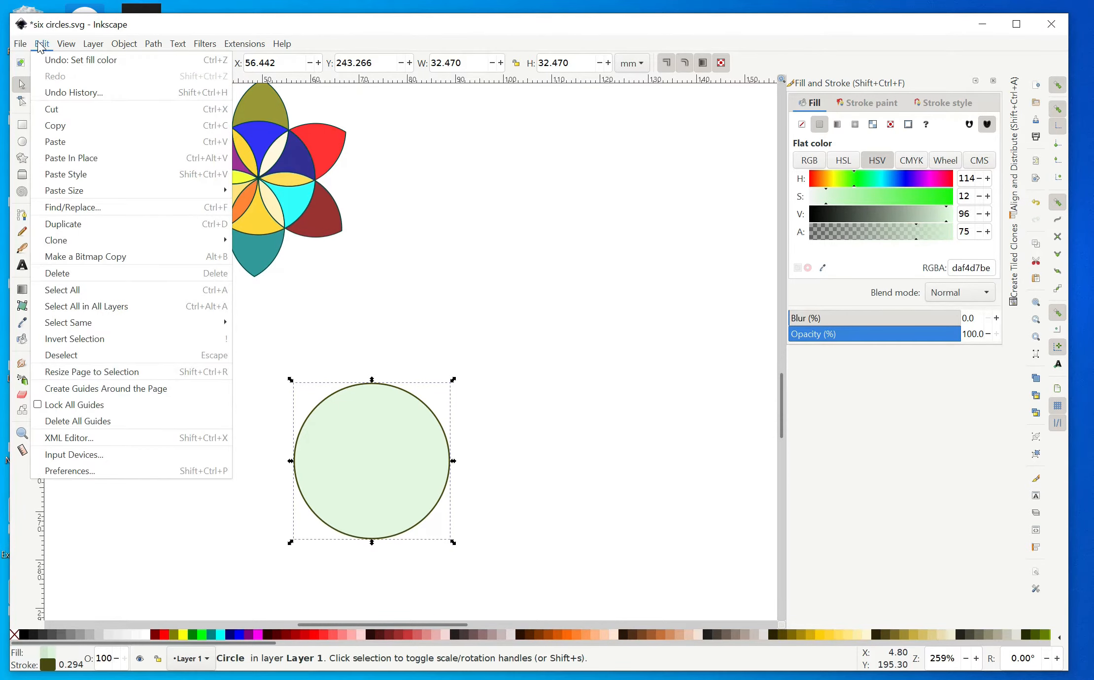
left_click(78, 227)
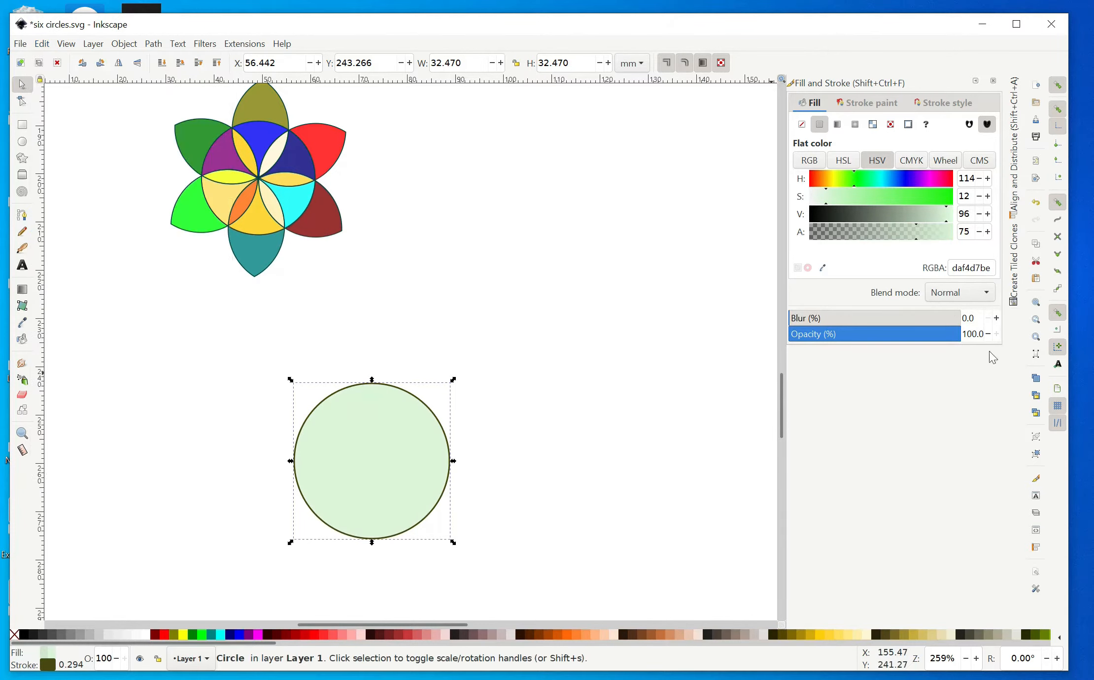
left_click(821, 180)
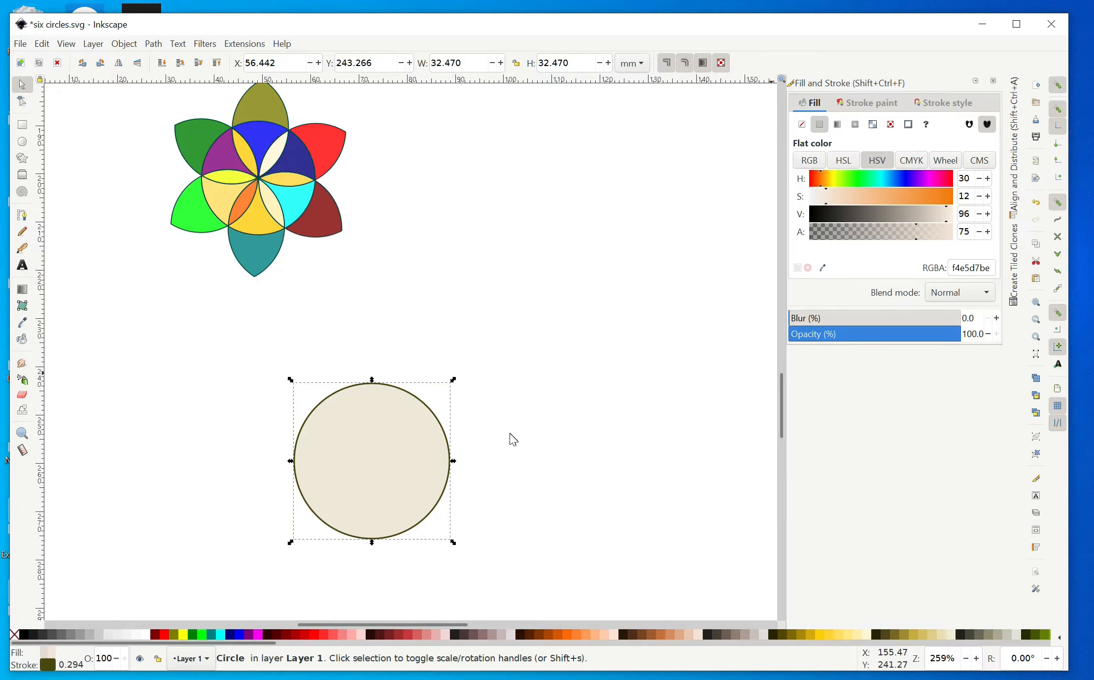
left_click_drag(935, 221, 945, 220)
left_click_drag(828, 204, 911, 207)
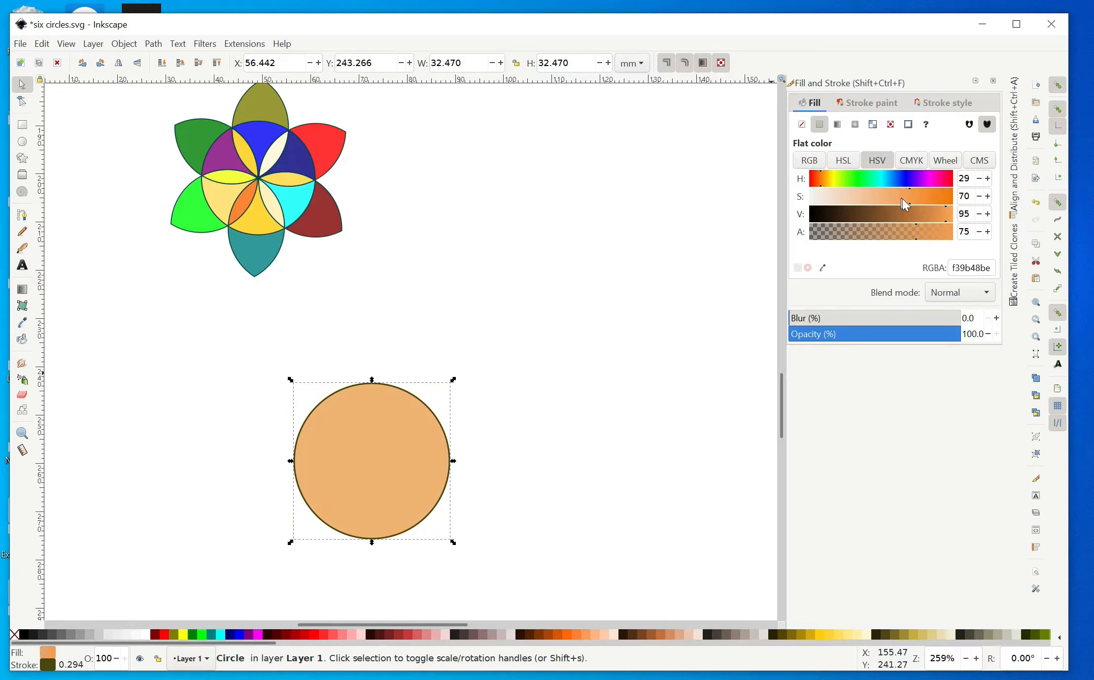
left_click(832, 179)
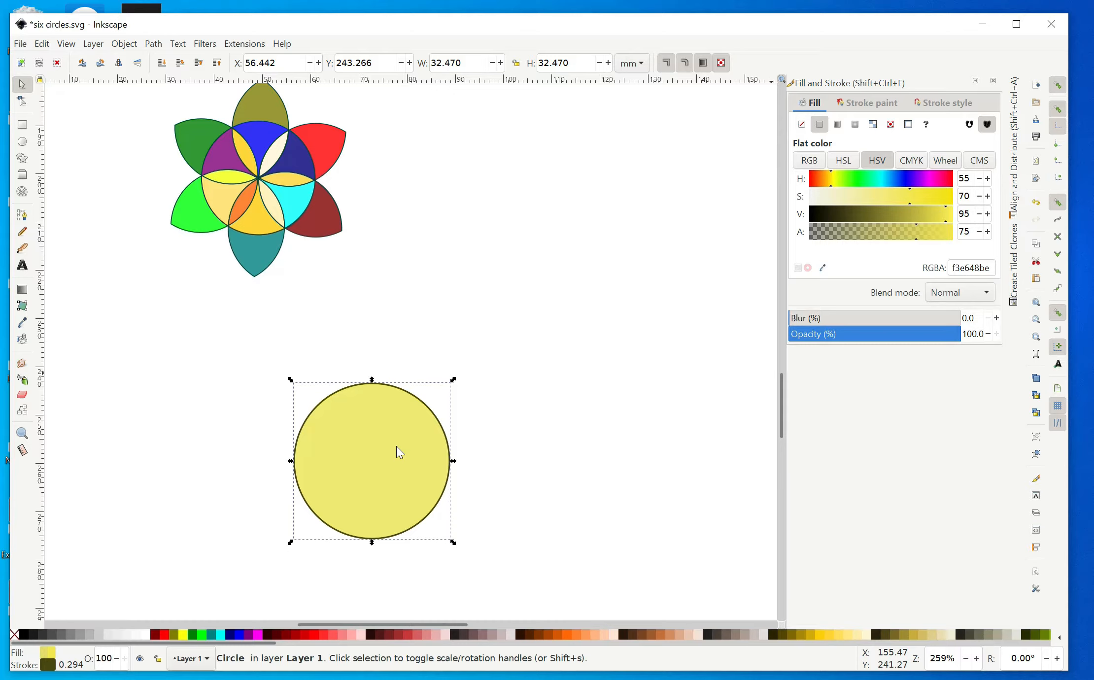
Step: Move the yellow circle horizontally to X 72.677 mm so its edge passes through the pale green circle's centre
left_click_drag(397, 448, 458, 455)
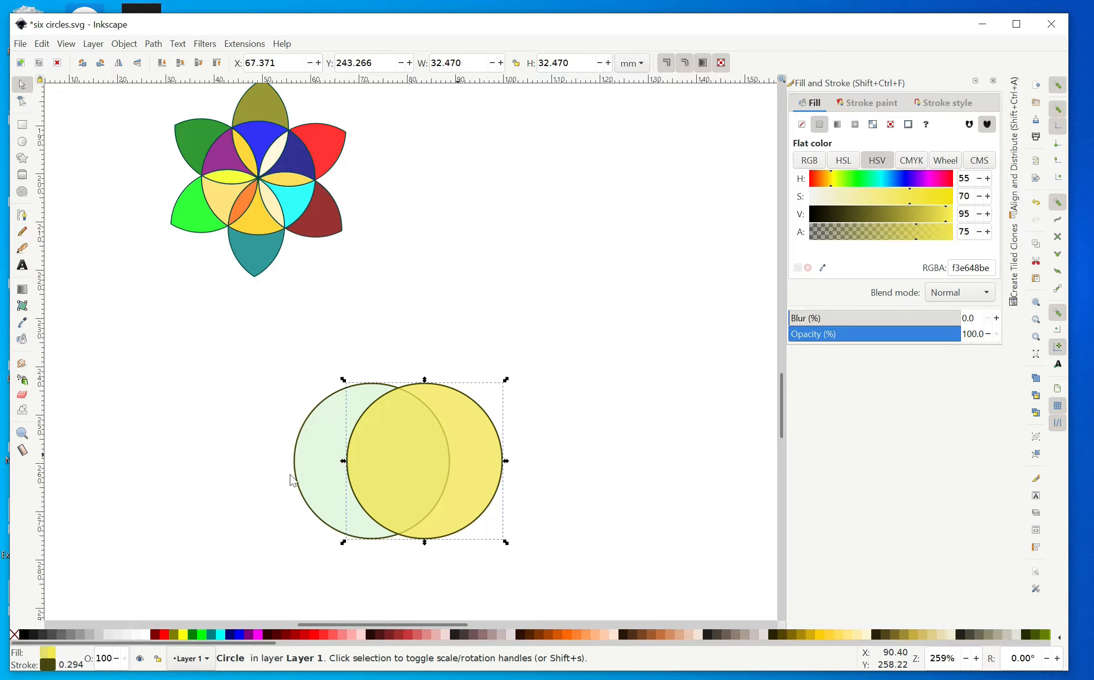
left_click_drag(466, 467, 491, 468)
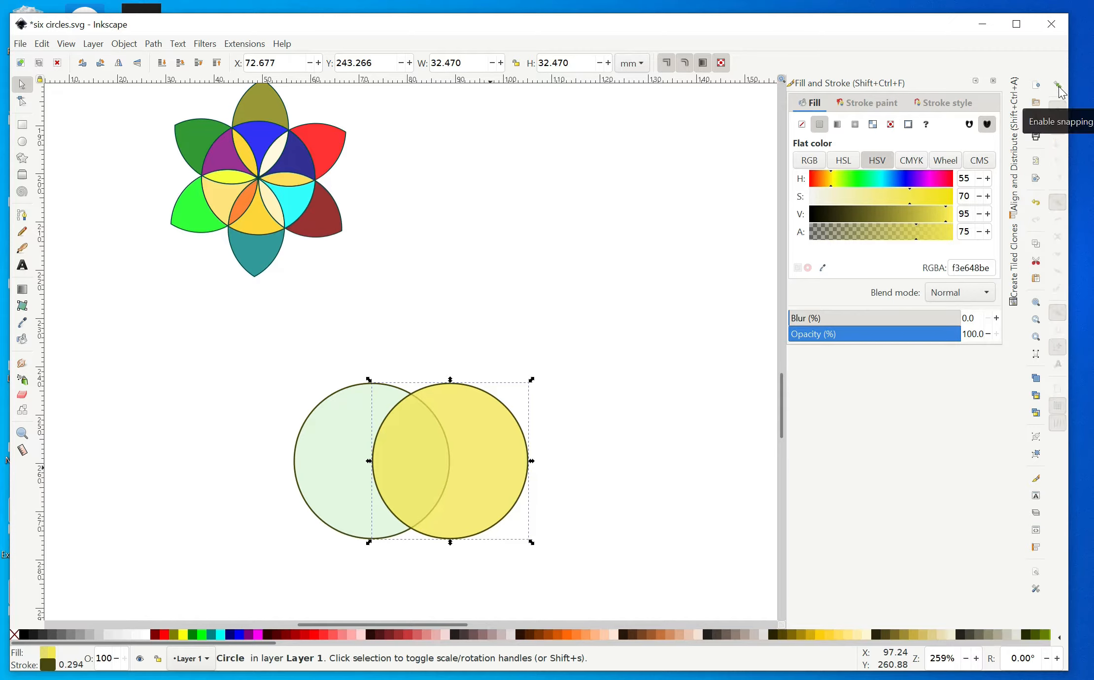
Step: Toggle snapping and its bounding box, node and other-point options, leaving them all enabled
left_click(1058, 86)
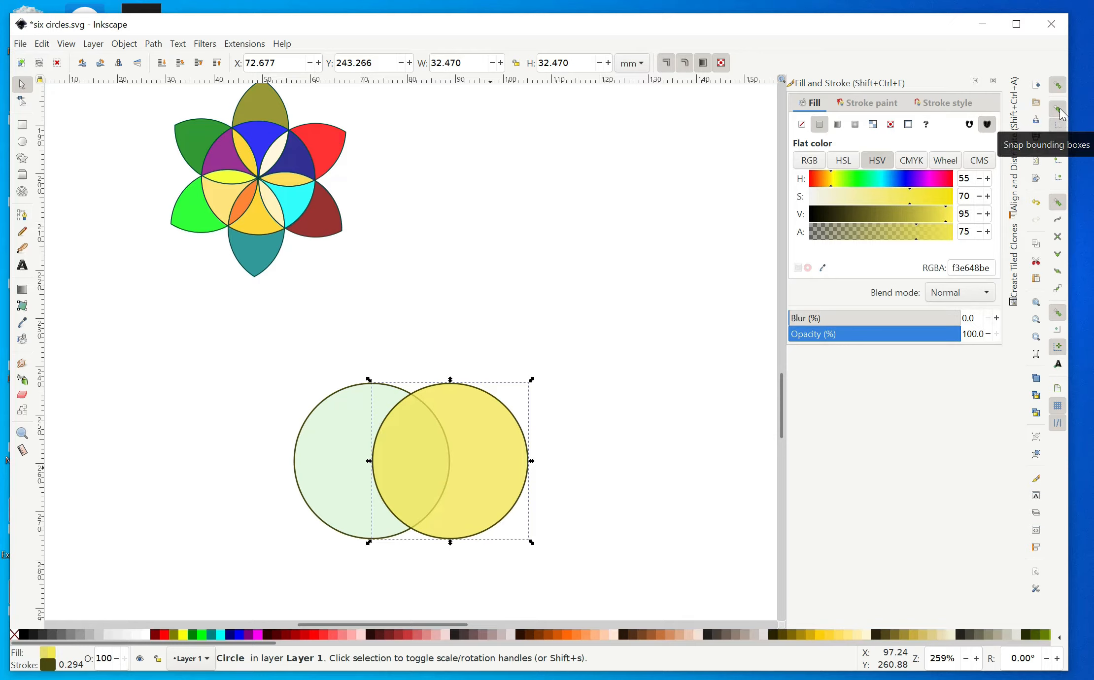
left_click(1059, 109)
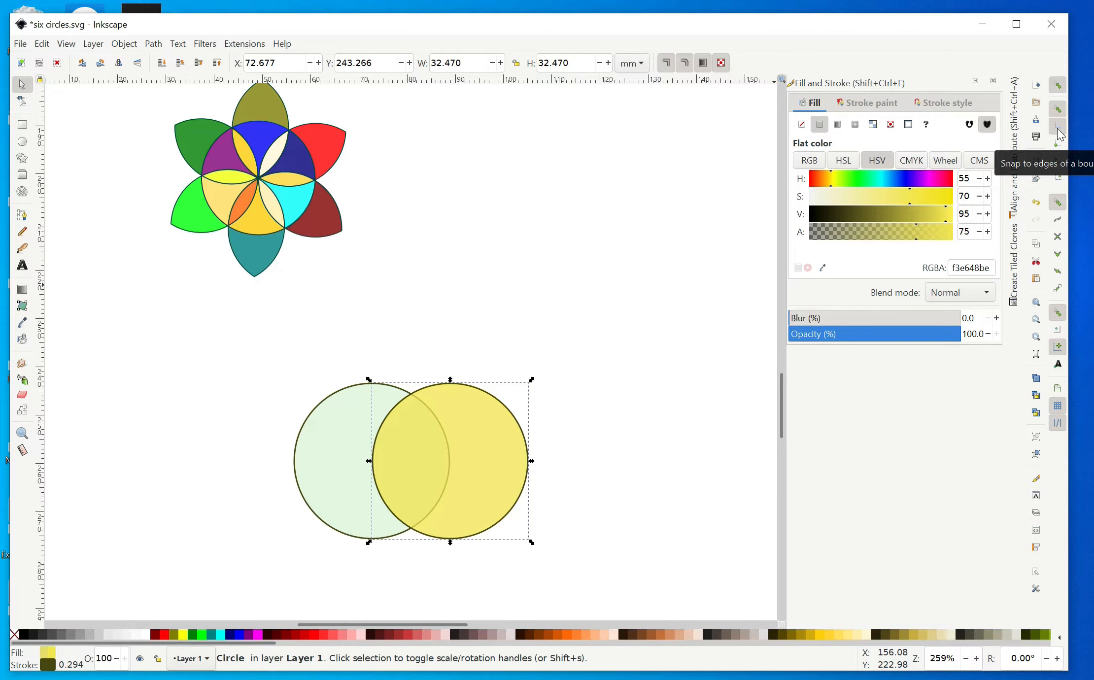
left_click(1056, 203)
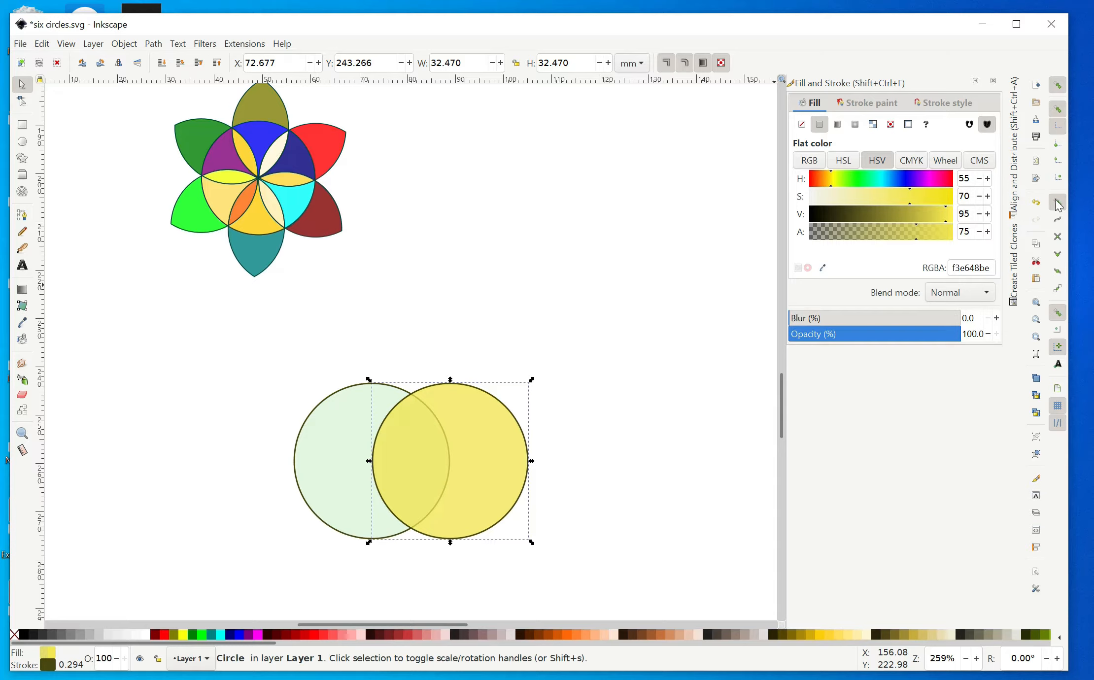
left_click(1058, 204)
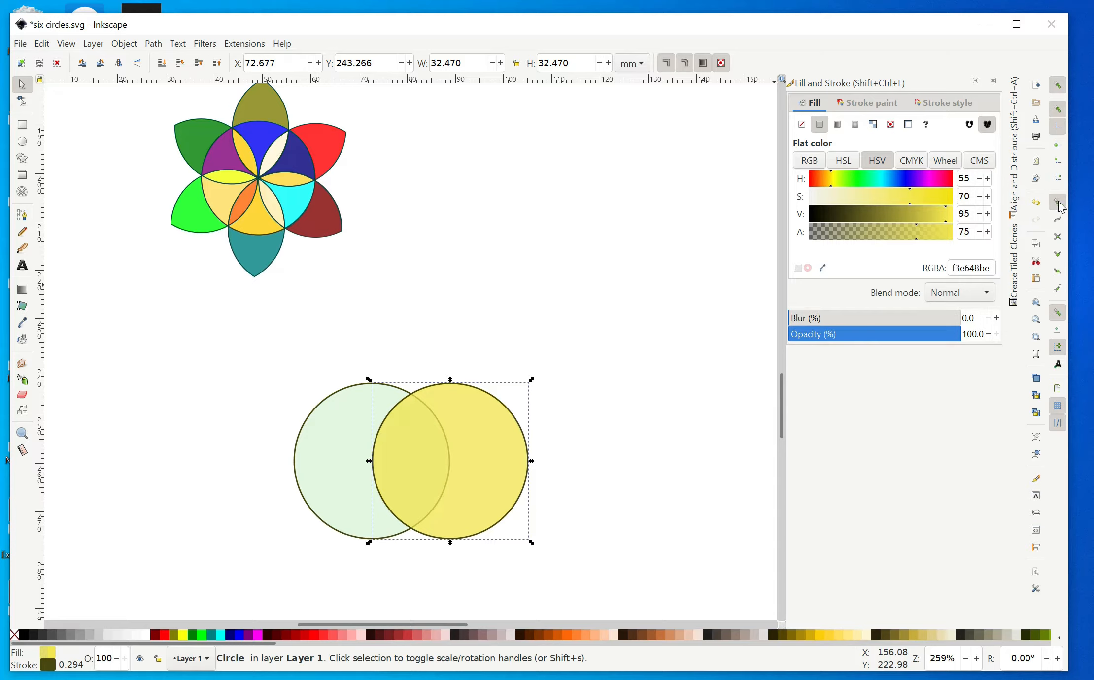
left_click(1057, 312)
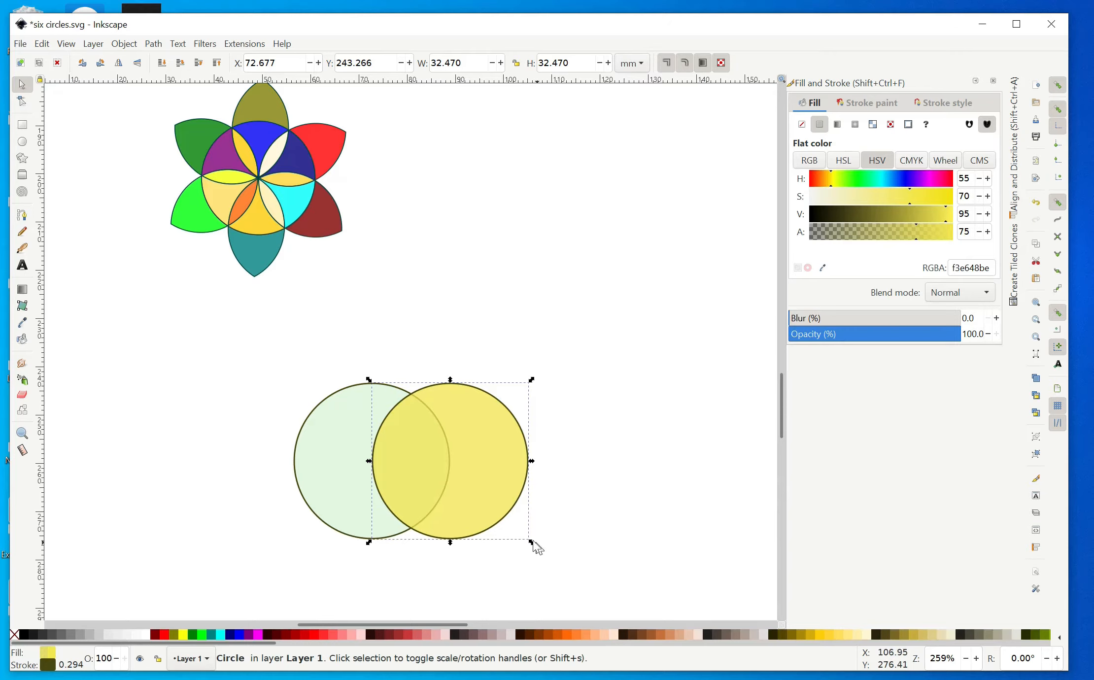
Step: Move the yellow circle's rotation centre onto the centre of the pale green circle
left_click(508, 533)
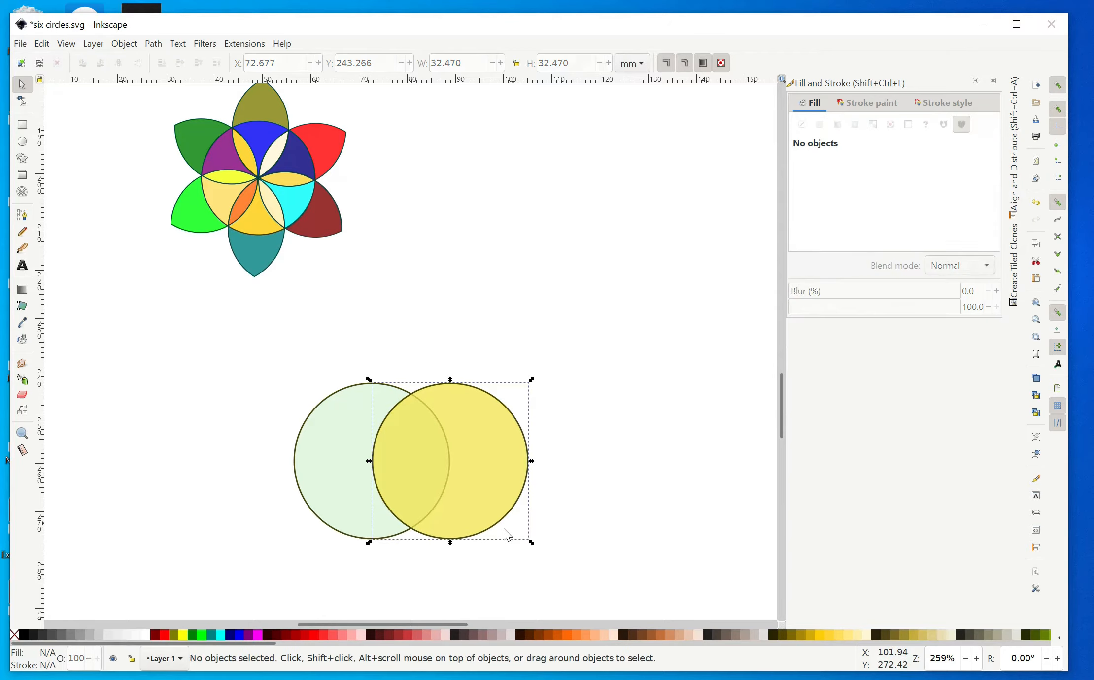
left_click(502, 523)
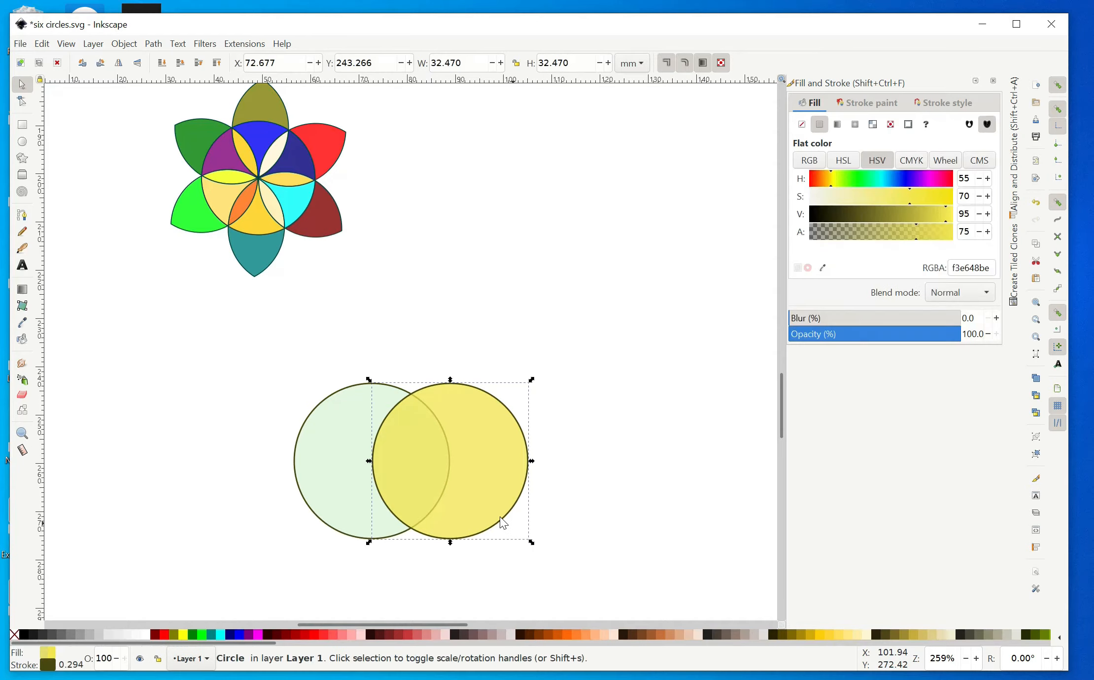
left_click(501, 522)
left_click_drag(449, 459, 372, 461)
Step: Duplicate the yellow circle, set the copy's fill hue to 116 (green) and rotate it 60° about the pale green circle's centre
left_click(124, 45)
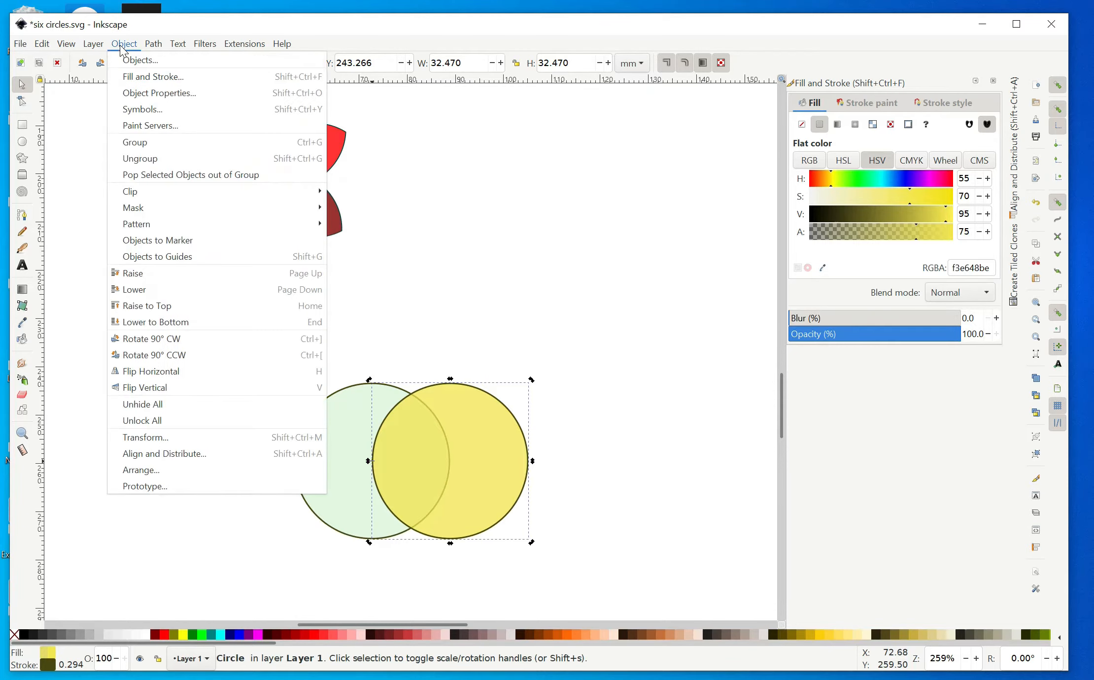
left_click(134, 438)
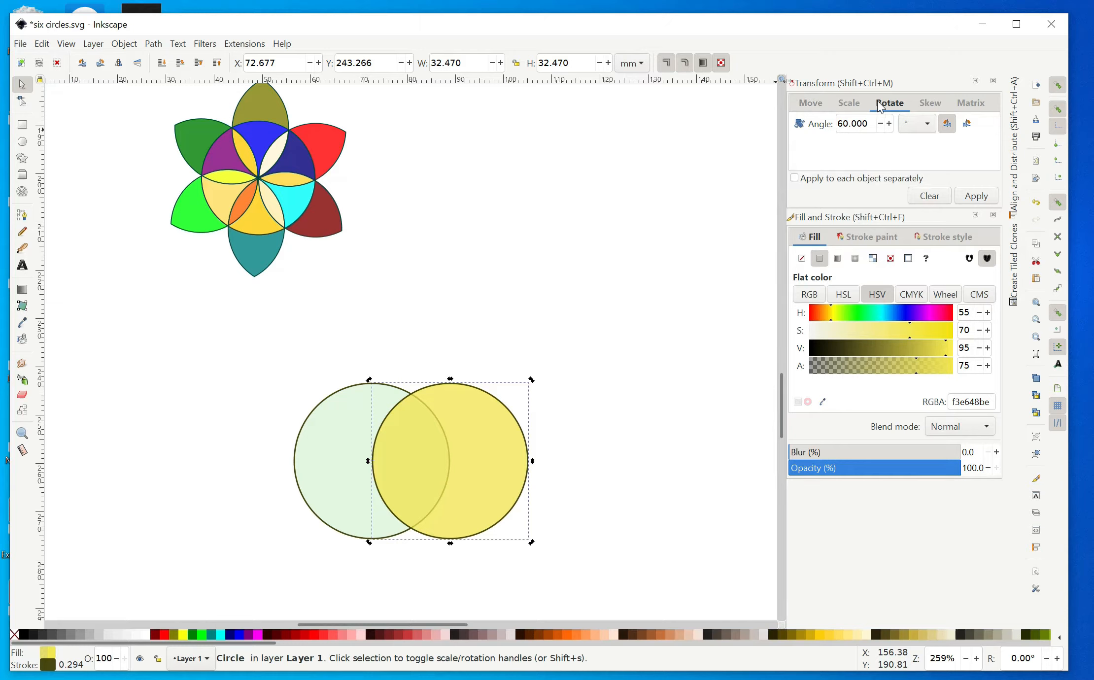
left_click(813, 104)
left_click(850, 103)
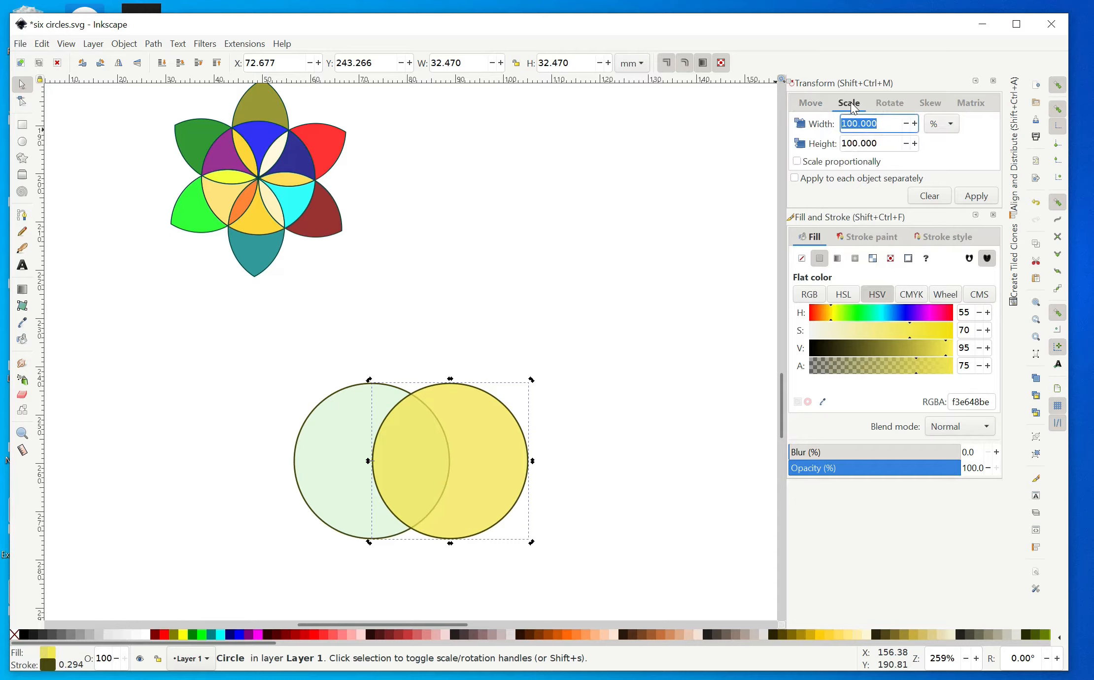
left_click(889, 104)
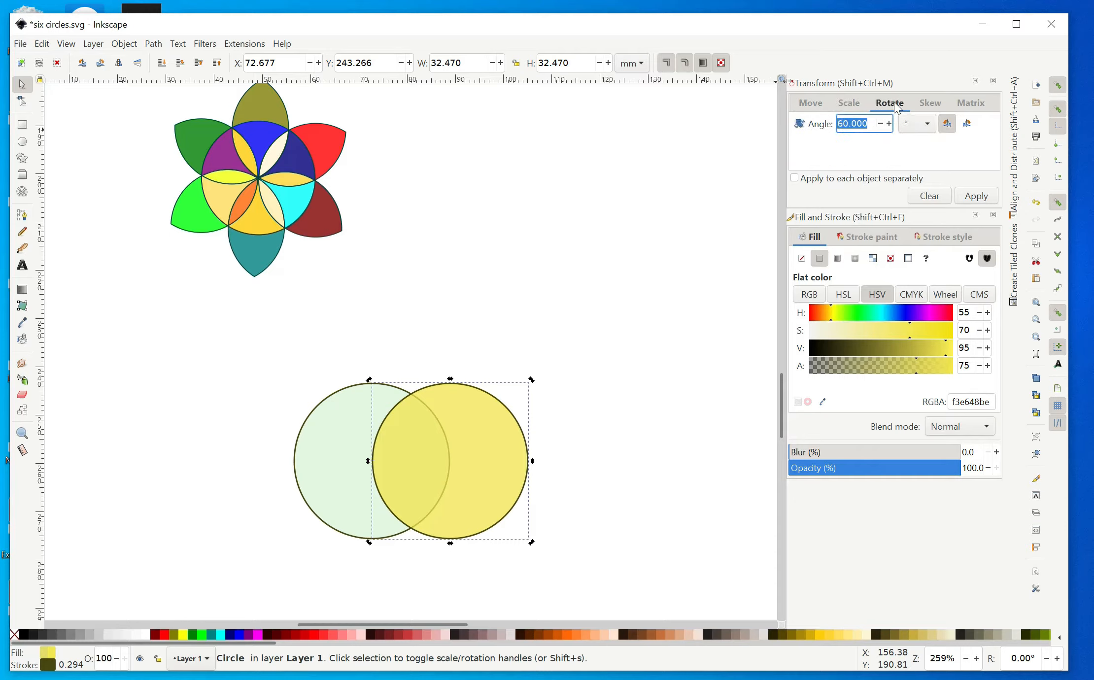
left_click(844, 126)
left_click(44, 45)
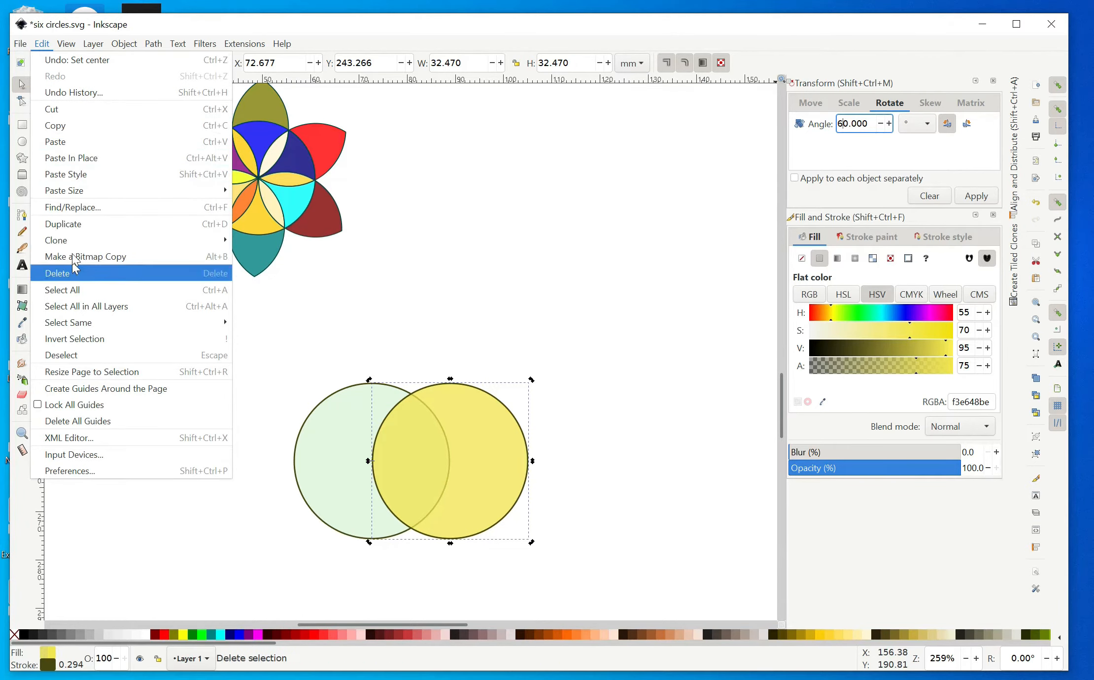
left_click(74, 226)
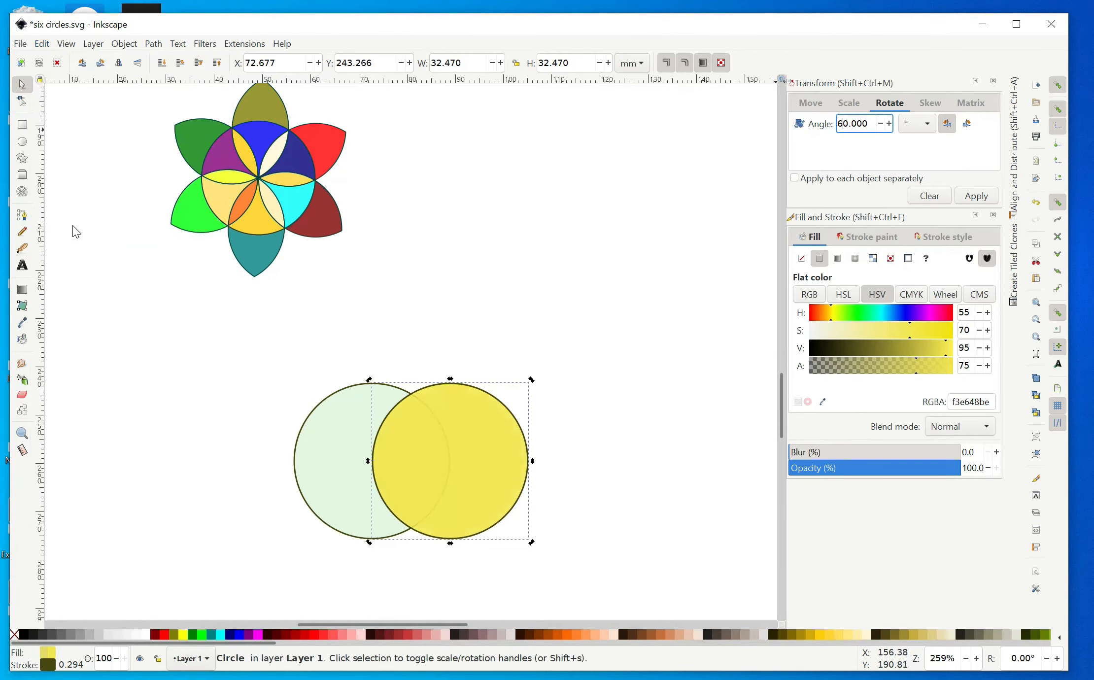
left_click(856, 315)
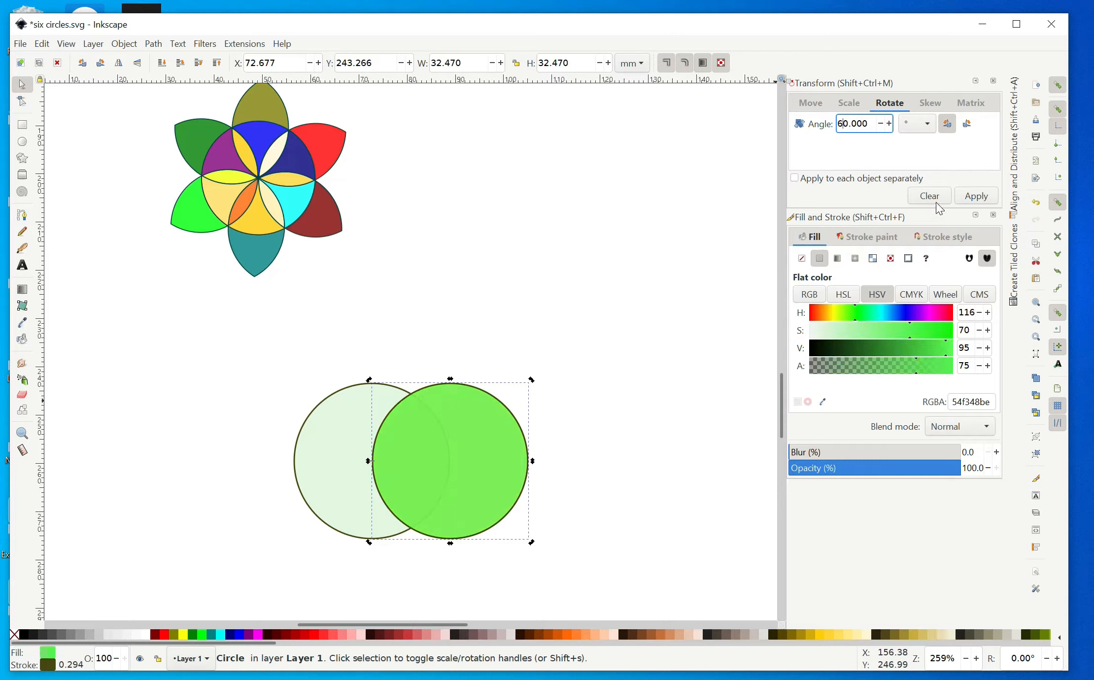
left_click(972, 199)
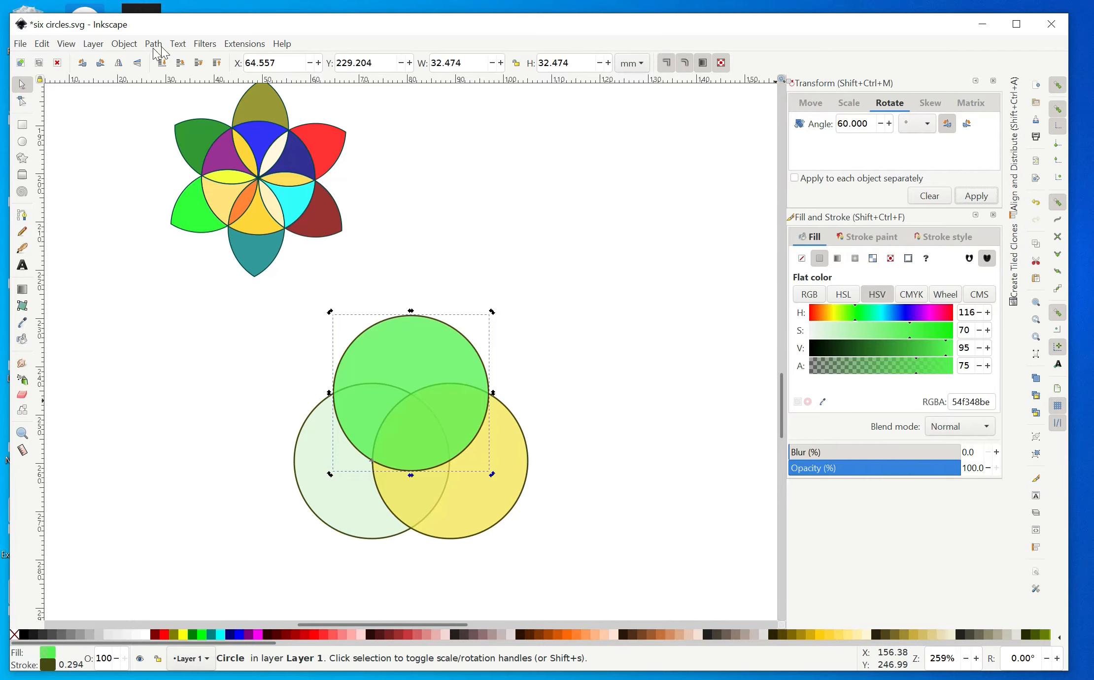
Step: Duplicate the green circle, rotate the copy 60° and set its fill hue to 205 (blue)
left_click(41, 44)
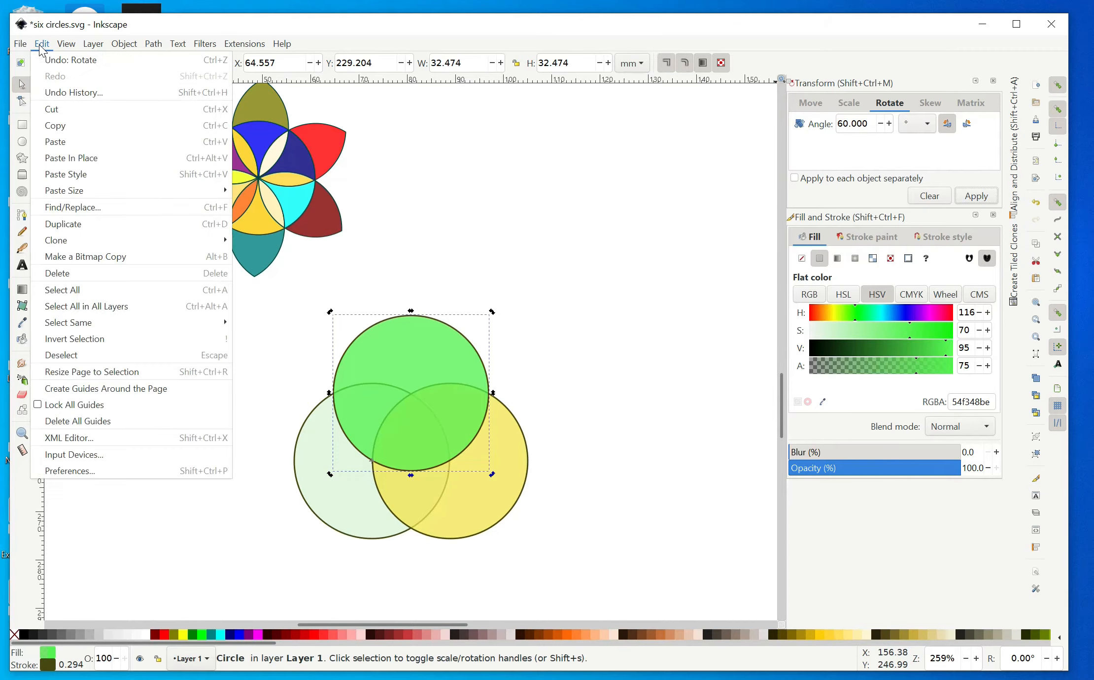
left_click(79, 227)
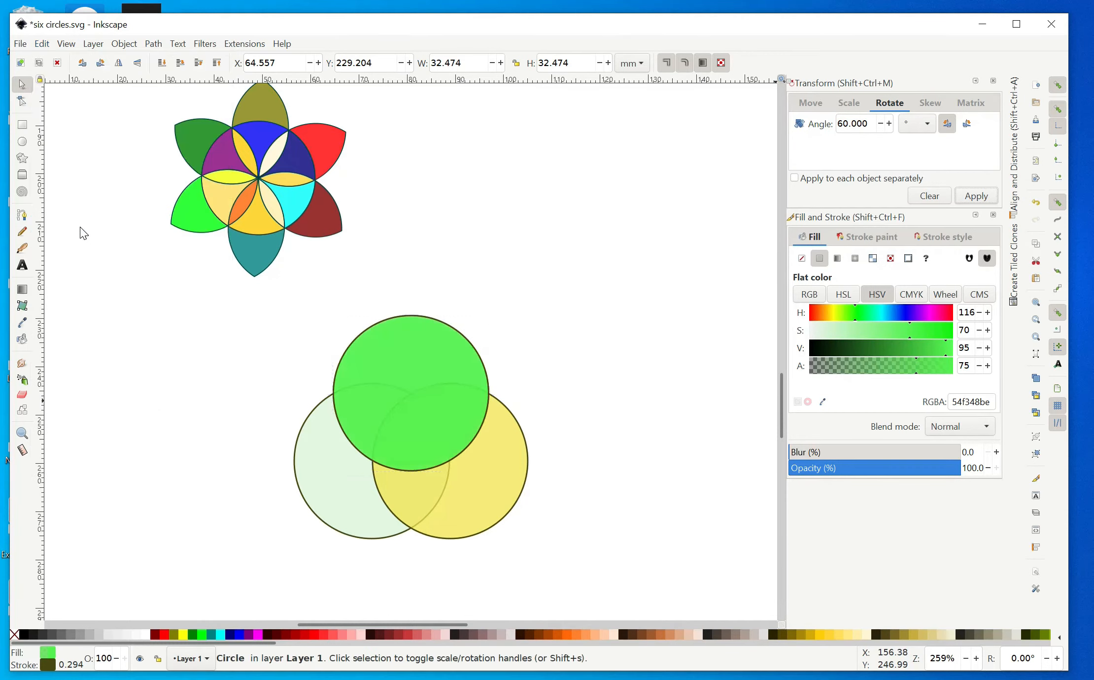
left_click(978, 199)
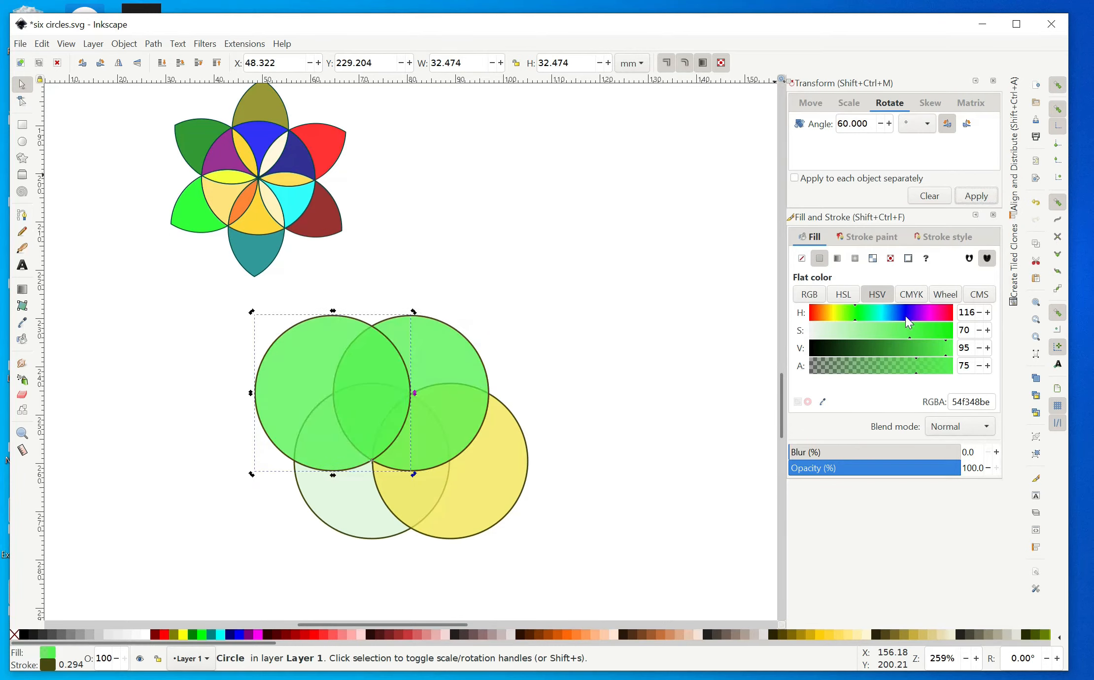
left_click(891, 314)
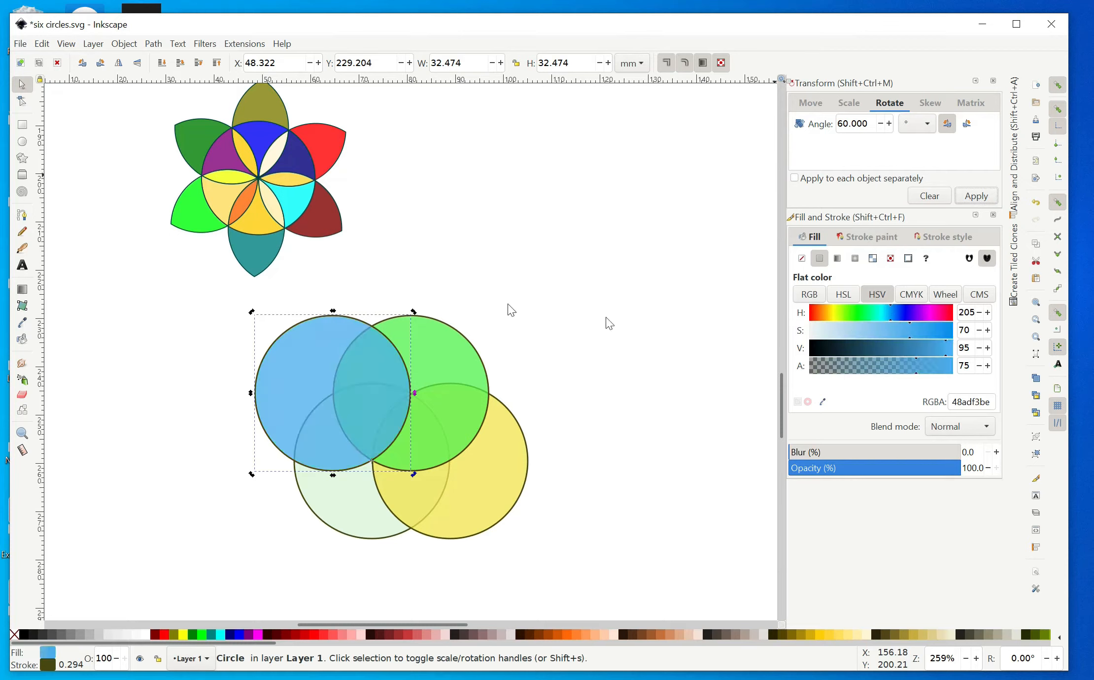
Step: Duplicate the blue circle, rotate the copy 60° and set its fill hue to 306 (magenta)
left_click(42, 46)
left_click(66, 225)
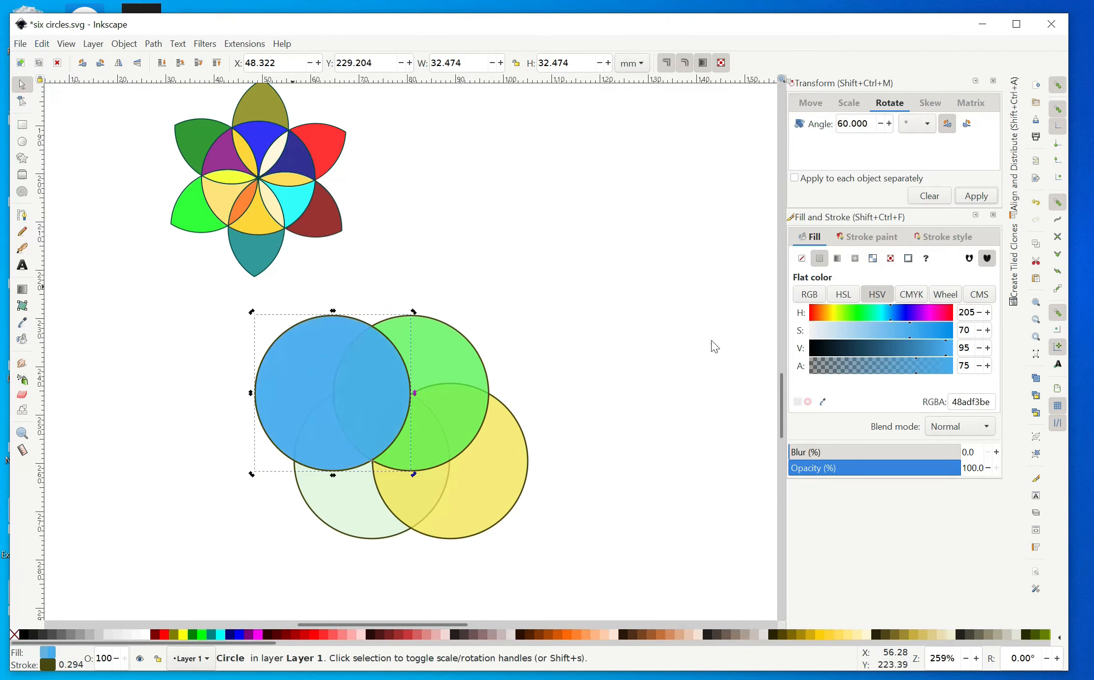
left_click(974, 200)
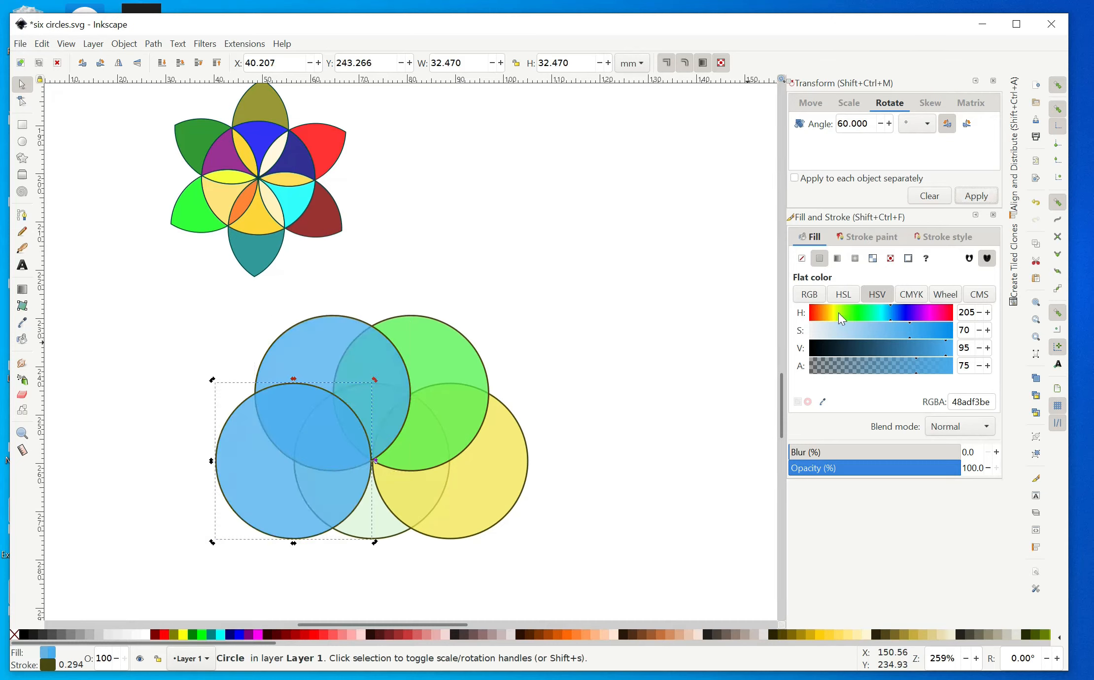
left_click(932, 315)
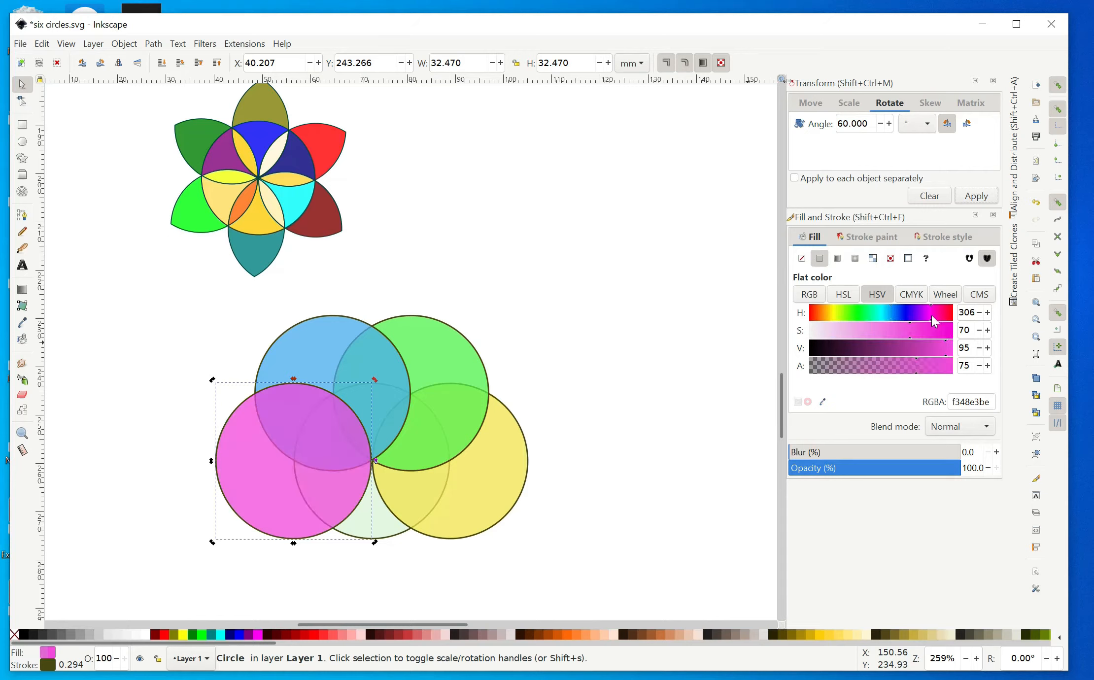
Step: Duplicate the magenta circle, rotate the copy 60° and set its fill hue to 55 (yellow)
left_click(42, 44)
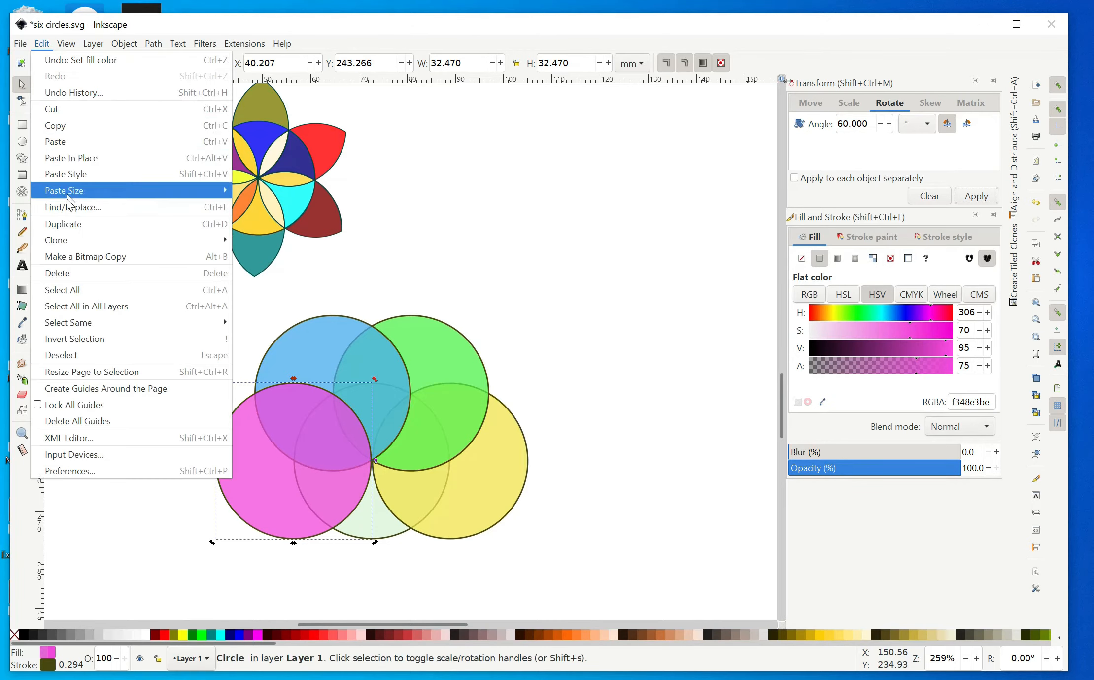
left_click(69, 227)
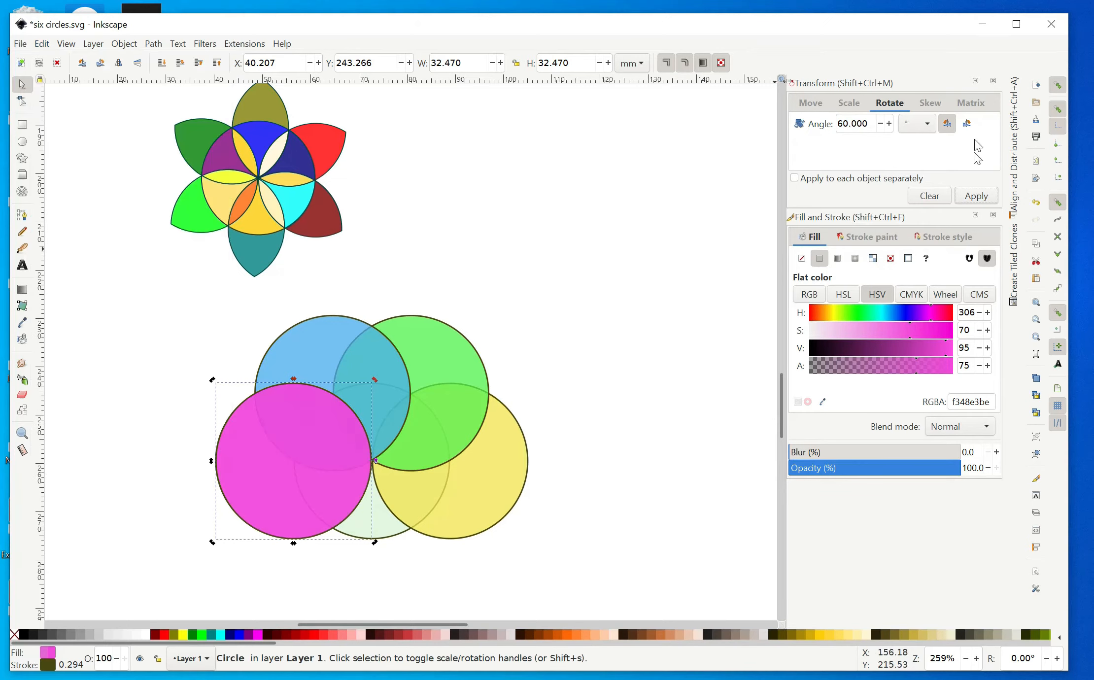
left_click(980, 198)
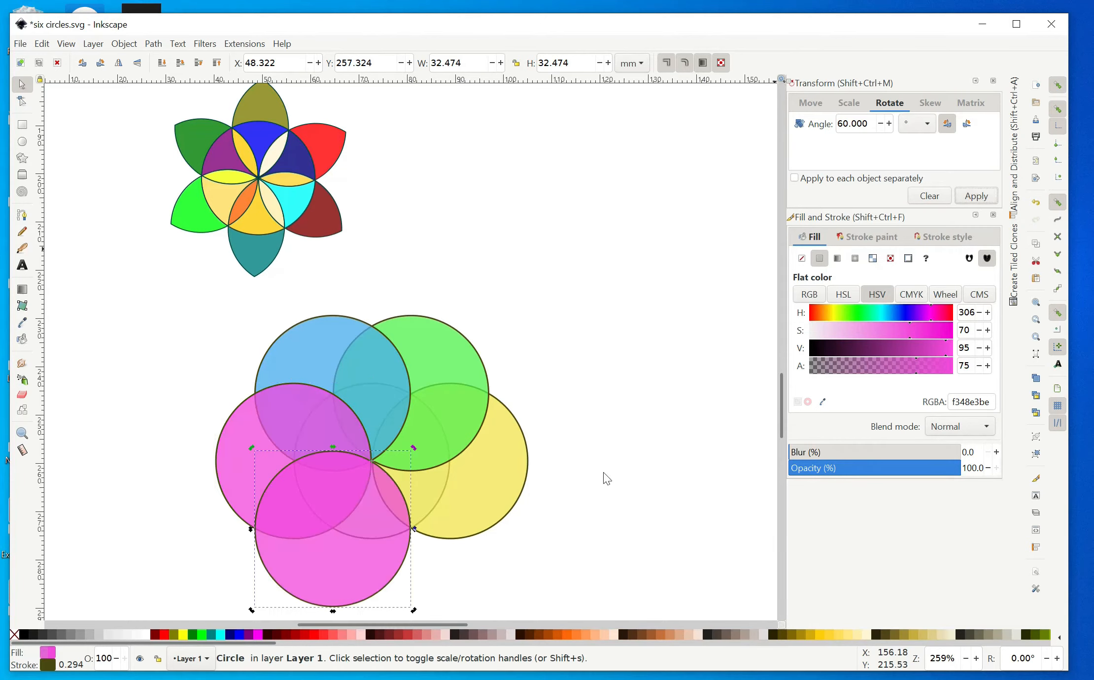
left_click(831, 317)
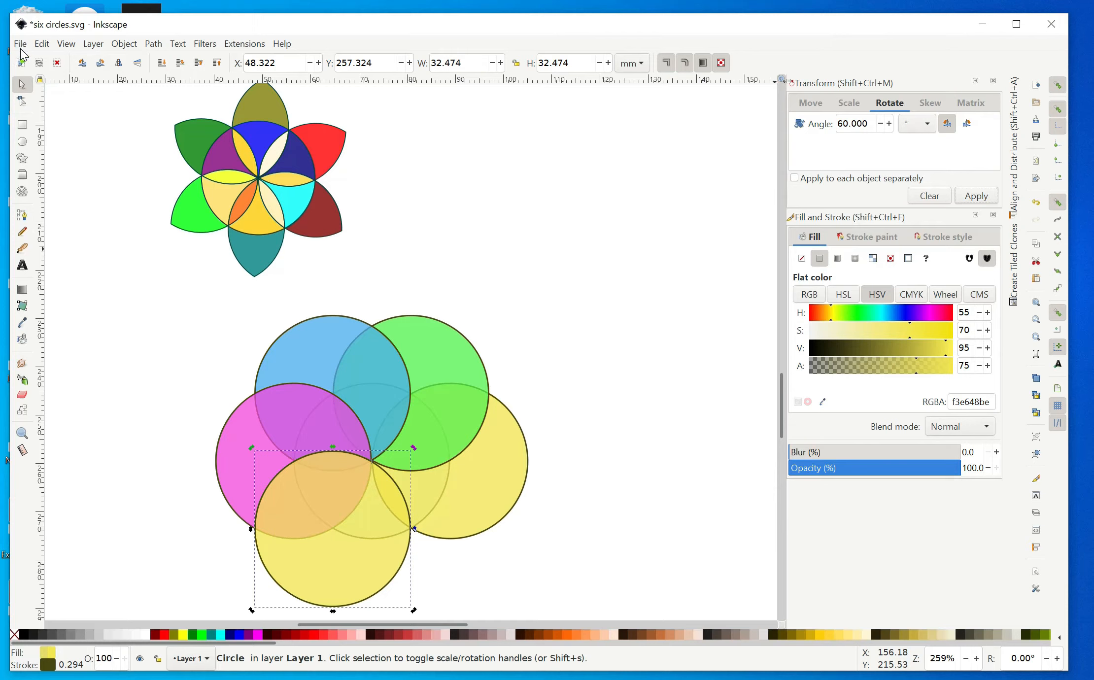
Step: Duplicate the newest yellow circle, rotate the copy 60° and set its fill hue to 185 (cyan)
left_click(41, 48)
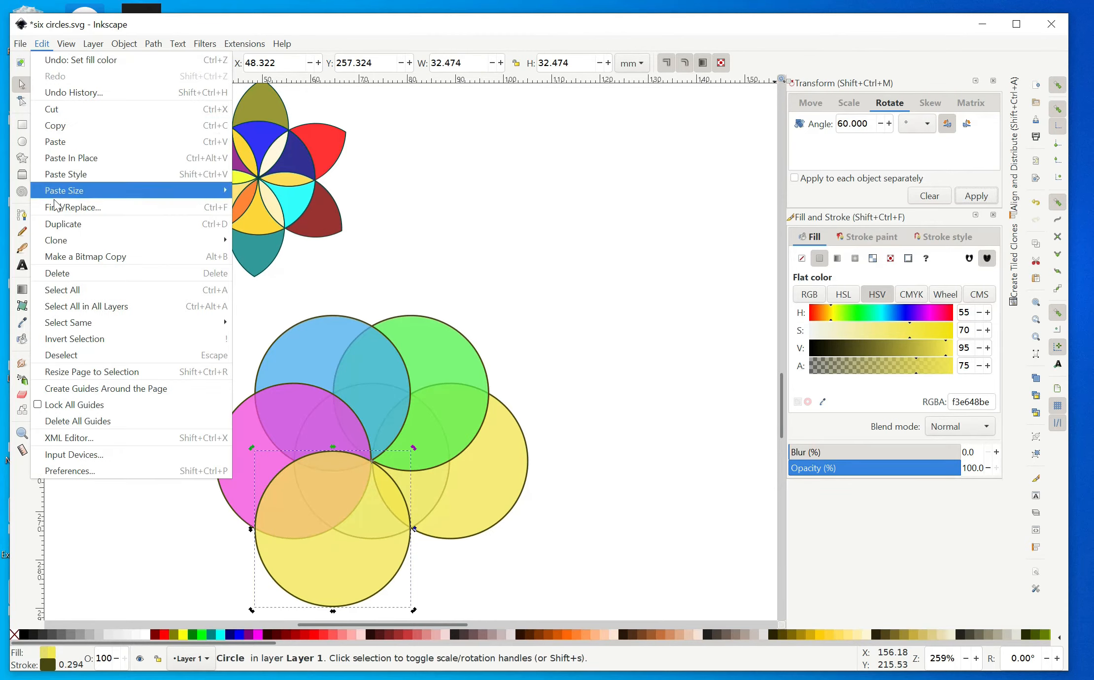
left_click(63, 224)
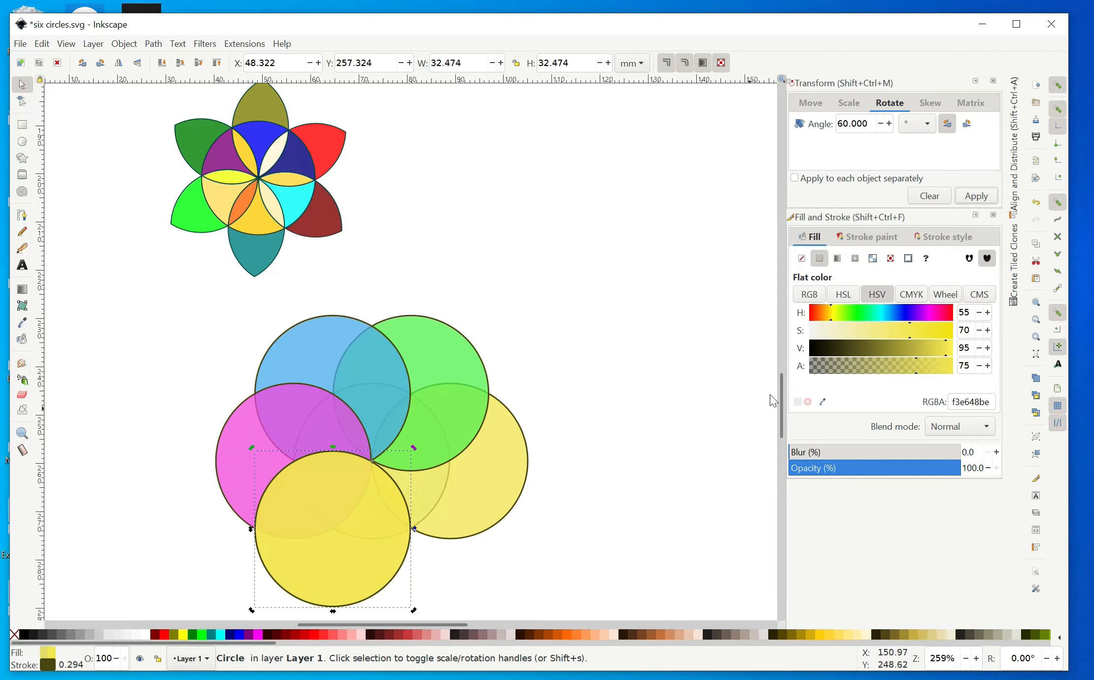
left_click(982, 199)
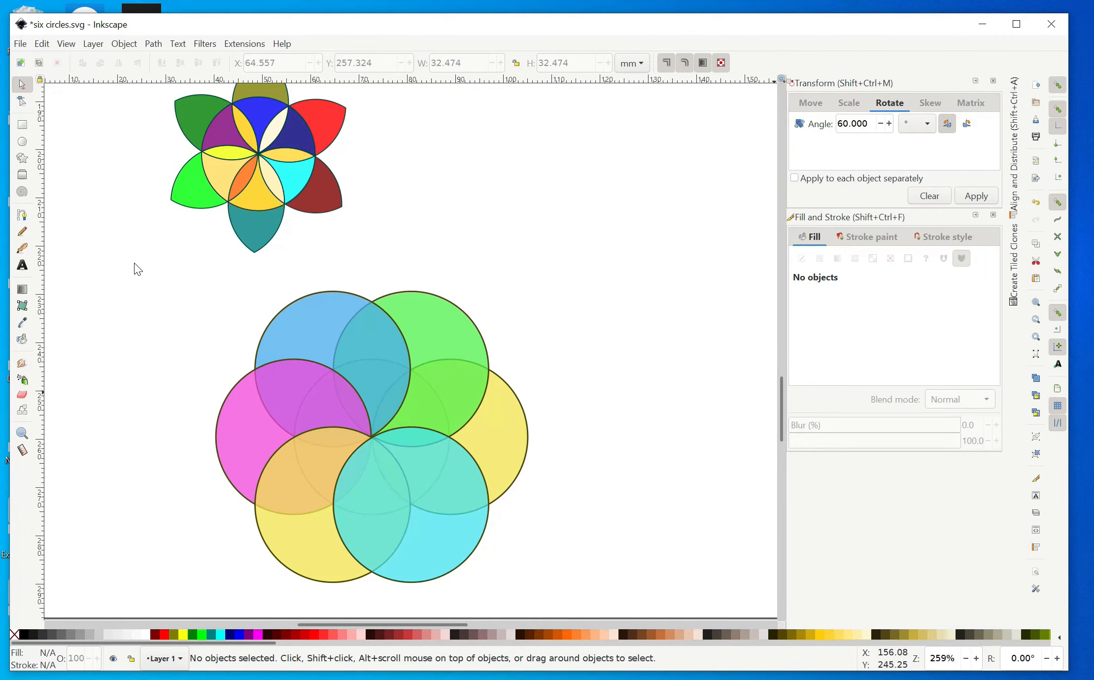
Step: Select all seven overlapping circles and combine them into a single path
left_click_drag(129, 265, 613, 605)
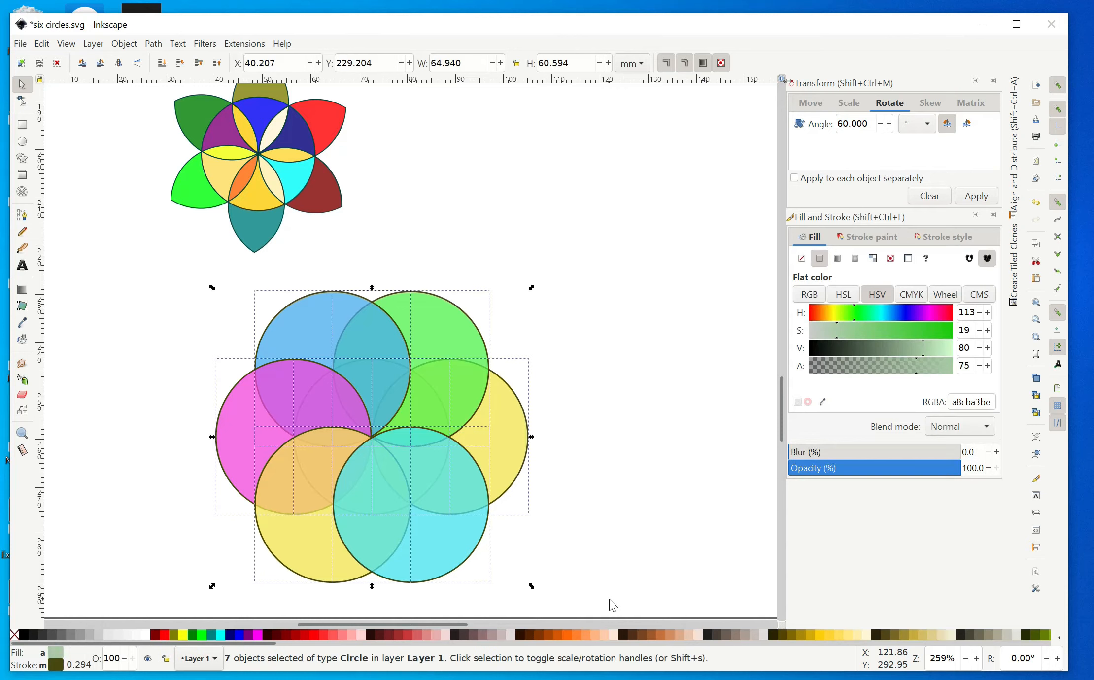
left_click(152, 50)
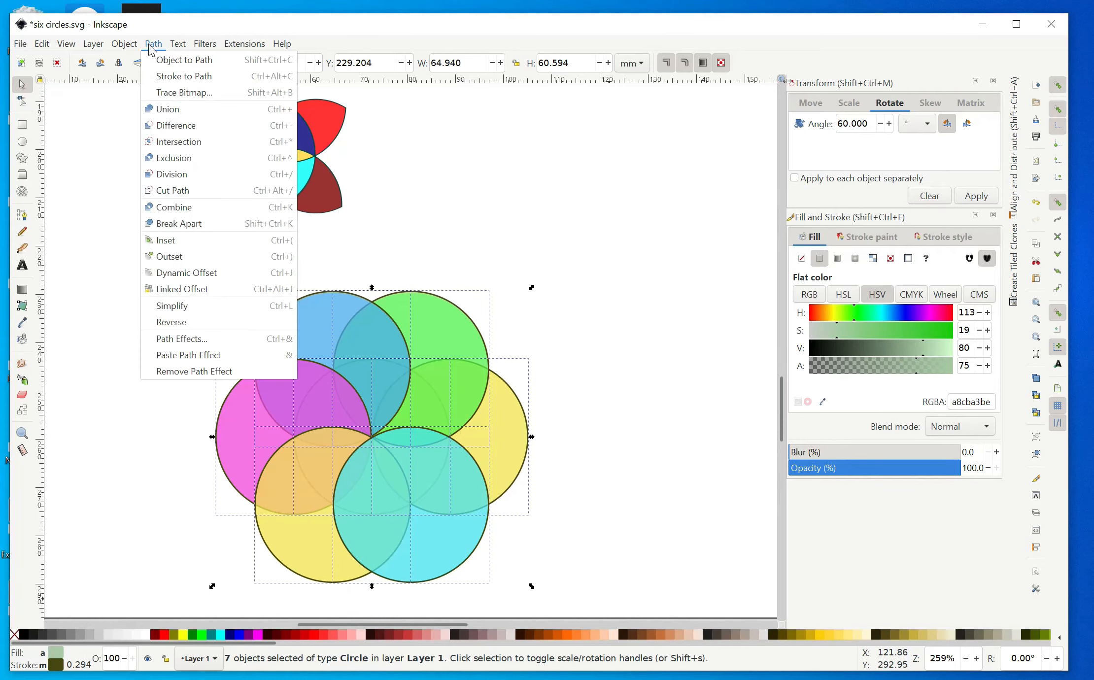
left_click(173, 211)
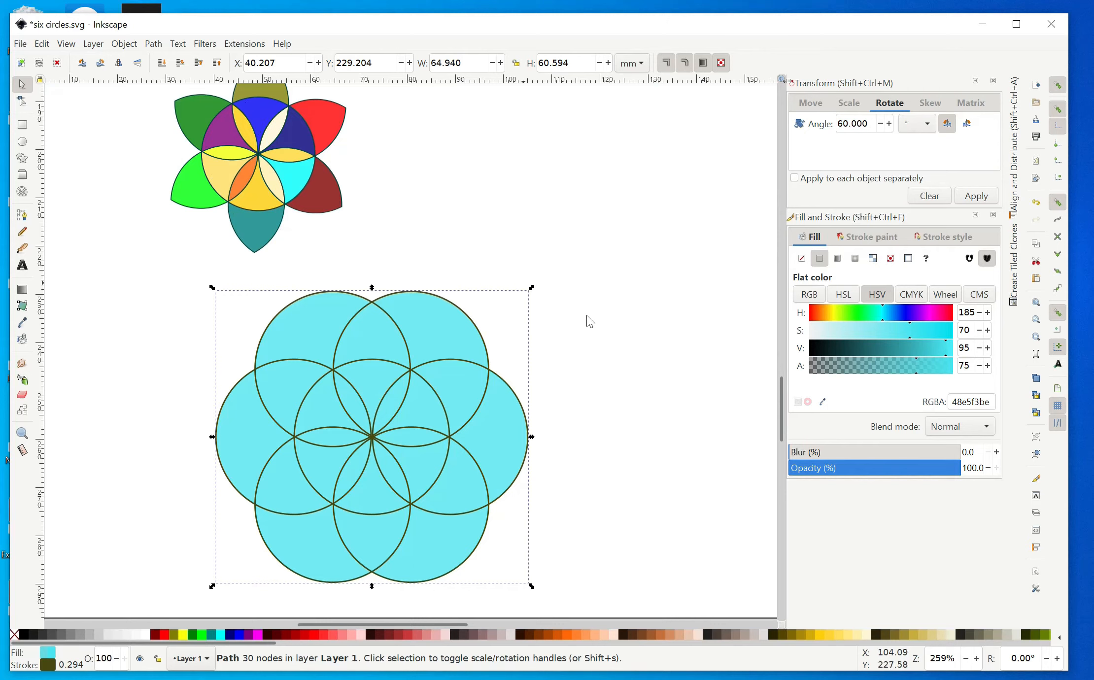
Step: Draw a rectangle about 109 × 73 mm covering the whole combined circle pattern and set its fill hue to 344 (pink)
scroll(606, 340, "up", 1)
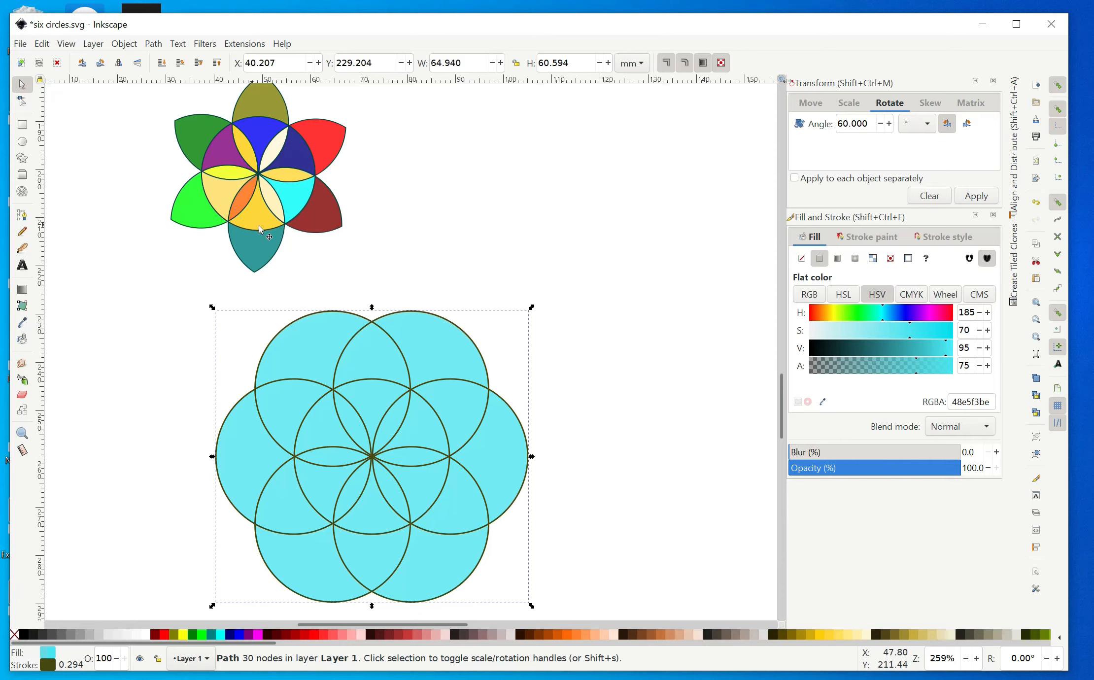
key("r")
scroll(128, 246, "down", 1)
mouse_move(127, 243)
left_mouse_down()
mouse_move(333, 498)
mouse_move(519, 630)
mouse_move(651, 593)
left_mouse_up()
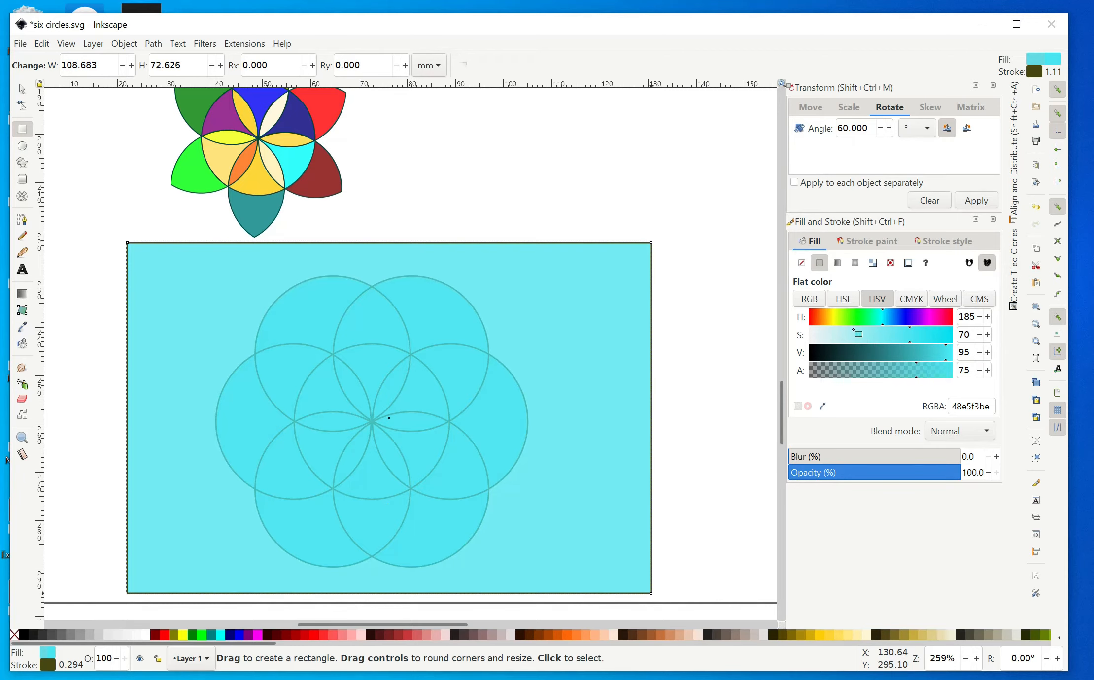
left_click(22, 87)
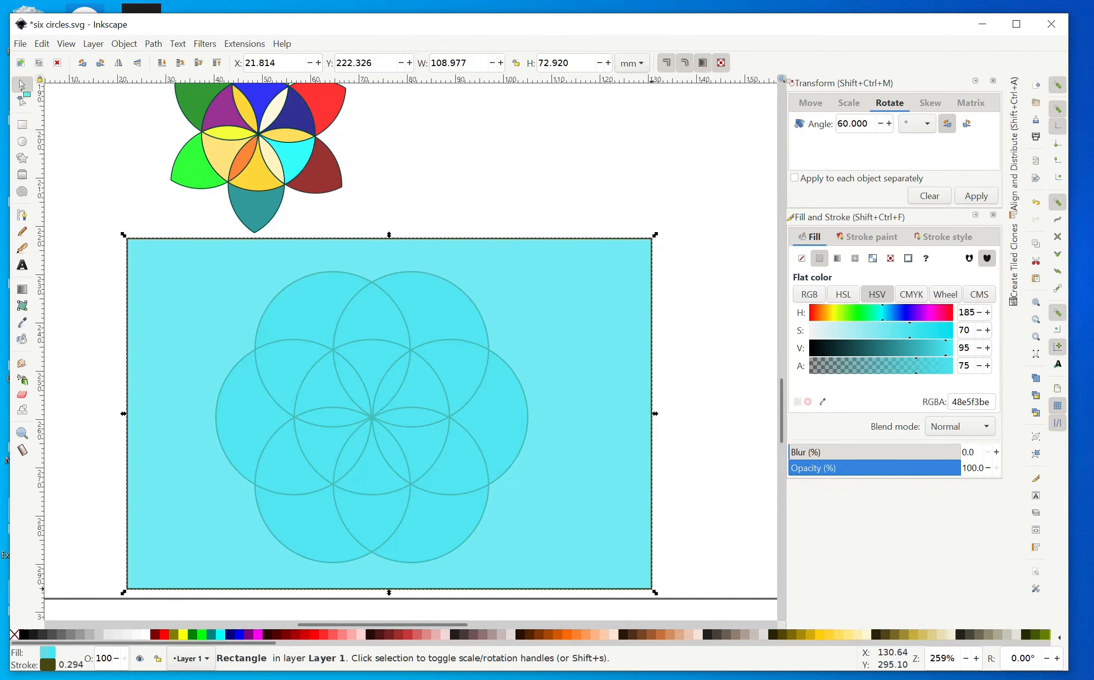
left_click(946, 318)
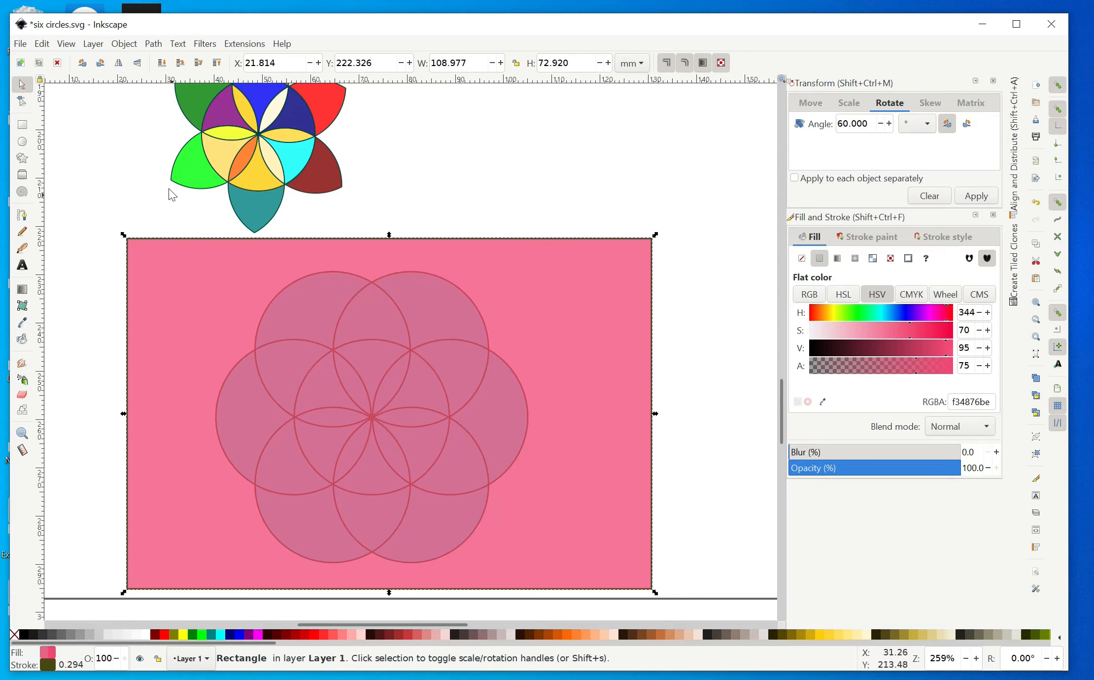
Step: Lower the pink rectangle behind the combined circle path and split it along the circle outlines with Division
left_click(161, 64)
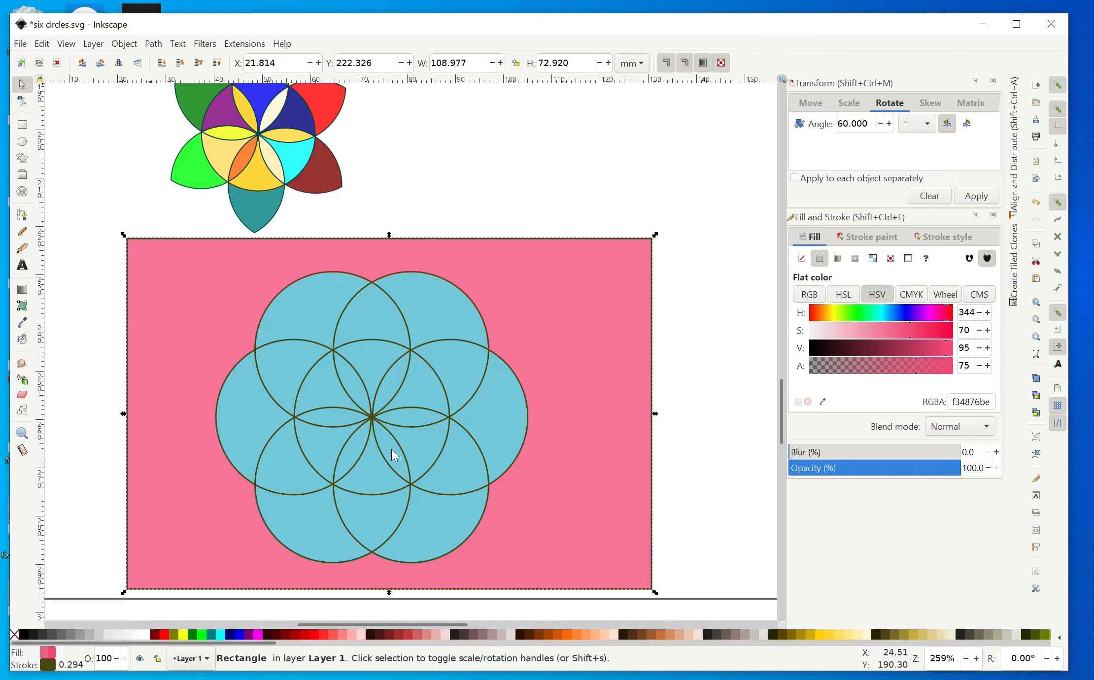
key("shift")
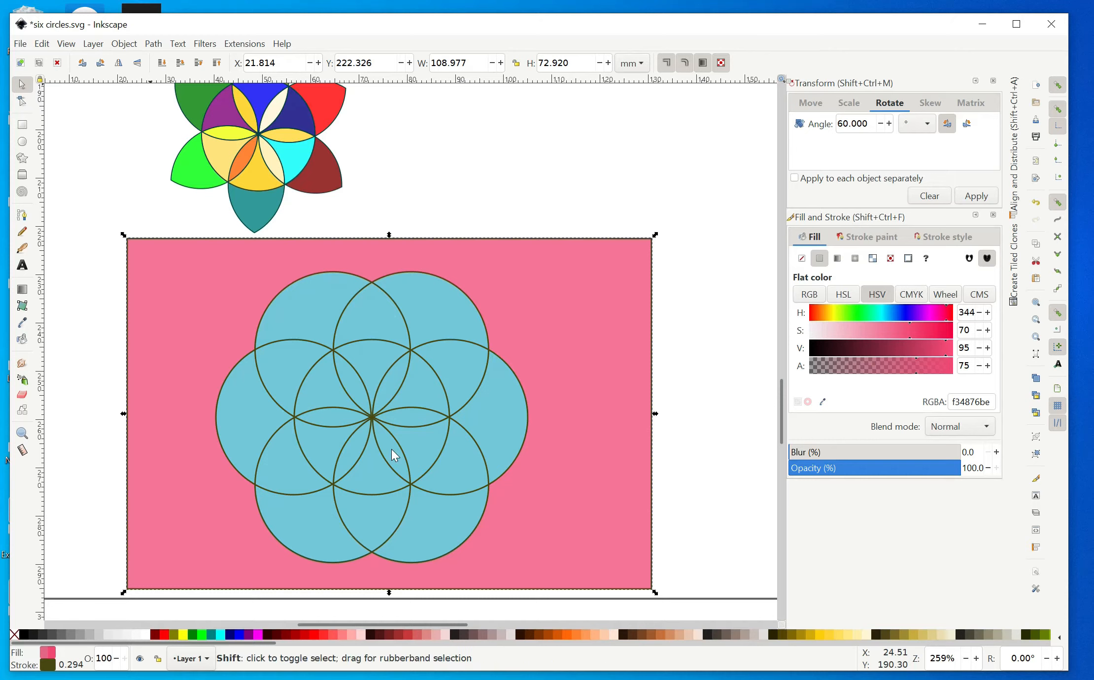
left_click(397, 424, "shift")
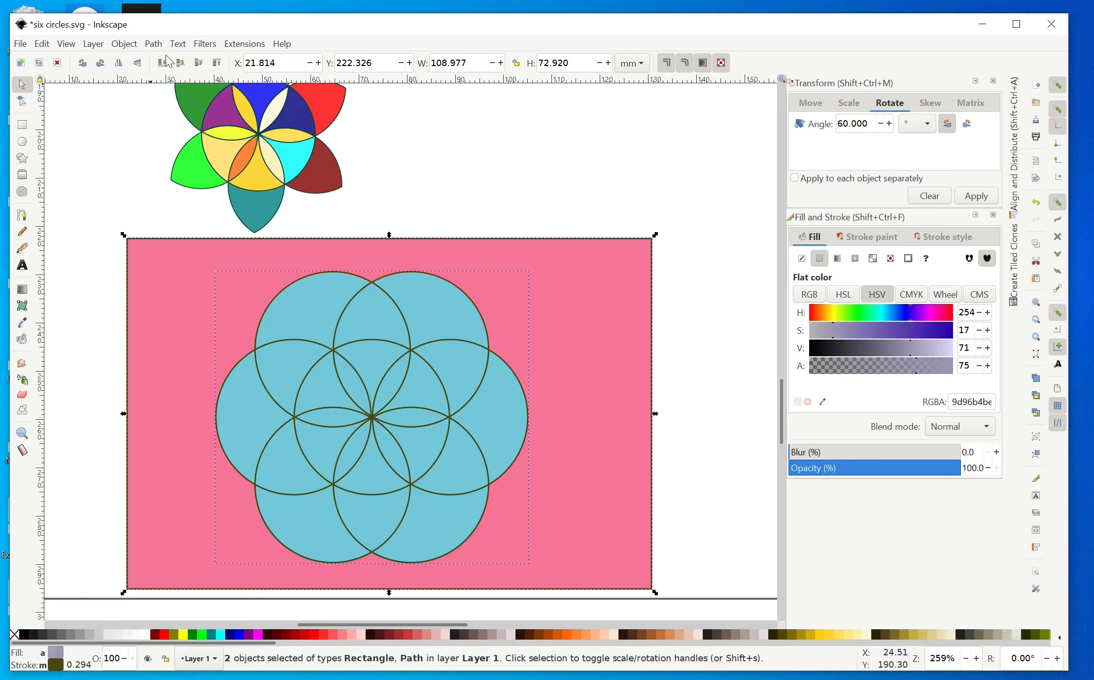
left_click(154, 44)
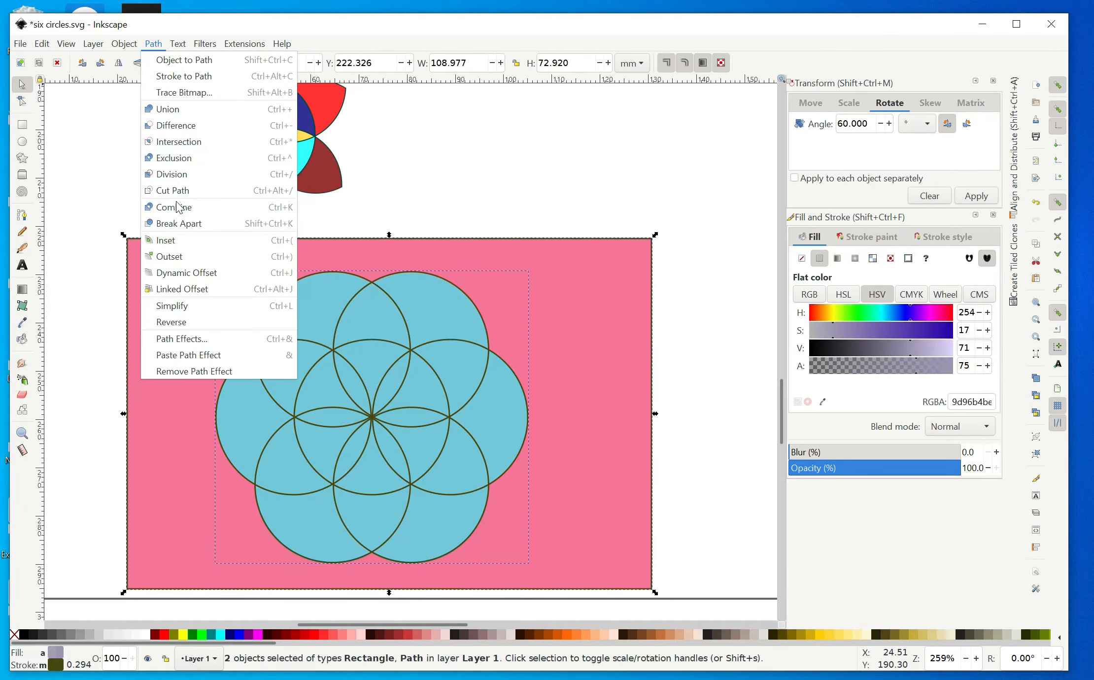
left_click(177, 180)
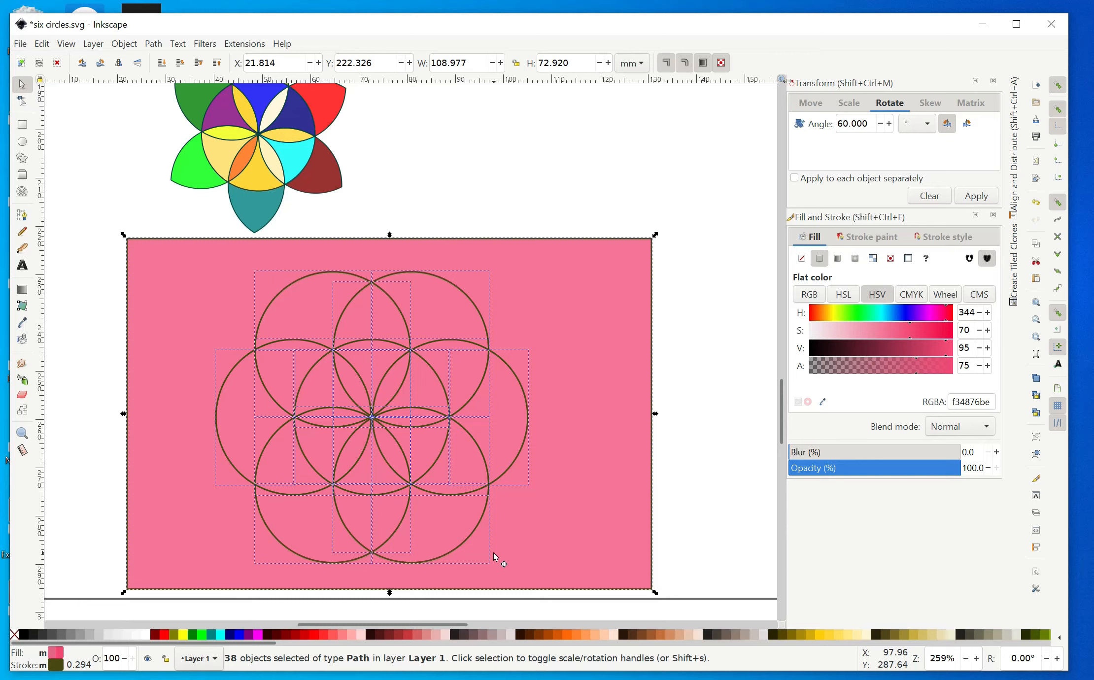
left_click(735, 487)
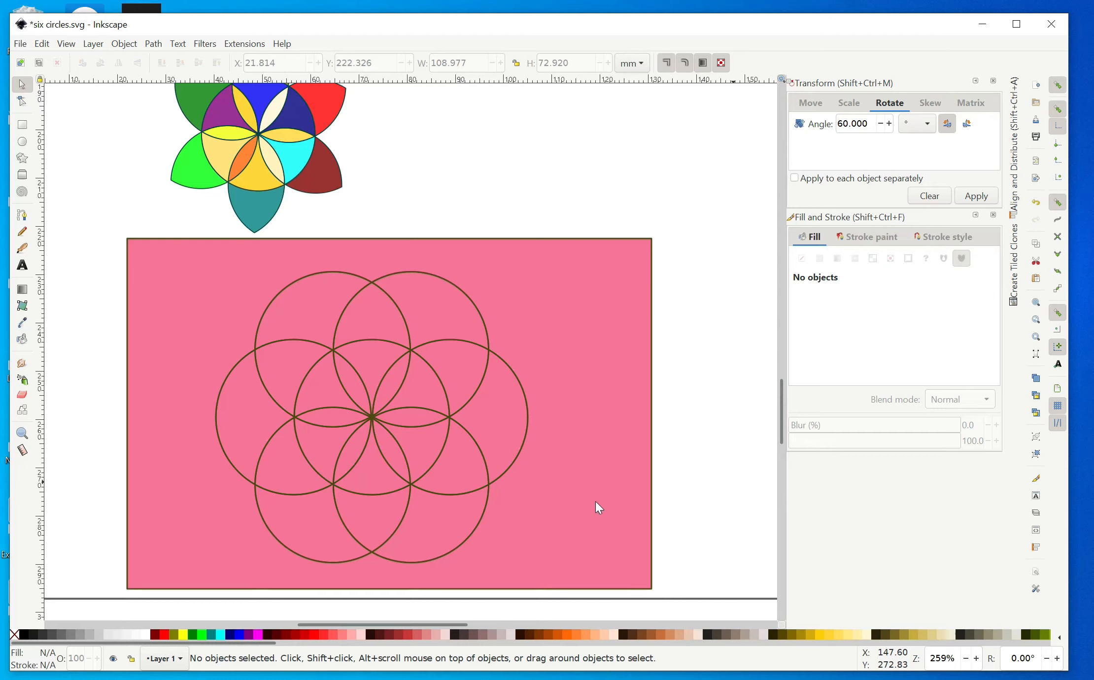
Step: Delete the outer rectangle piece that surrounds the divided circle pattern
left_click(548, 546, "ctrl")
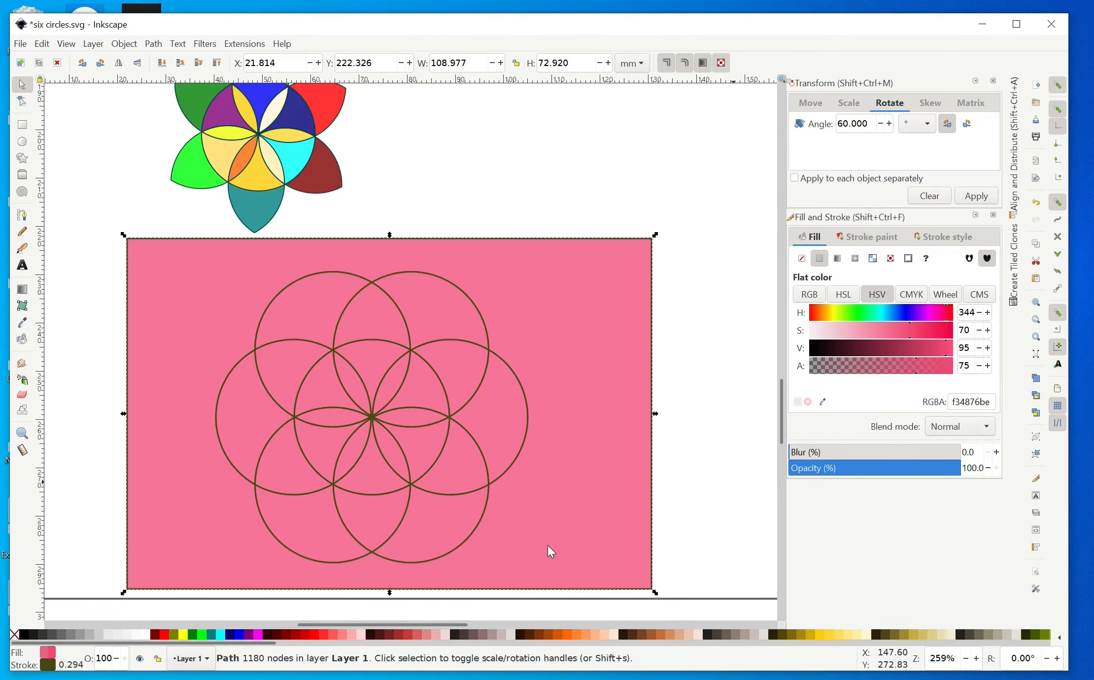
key("Delete")
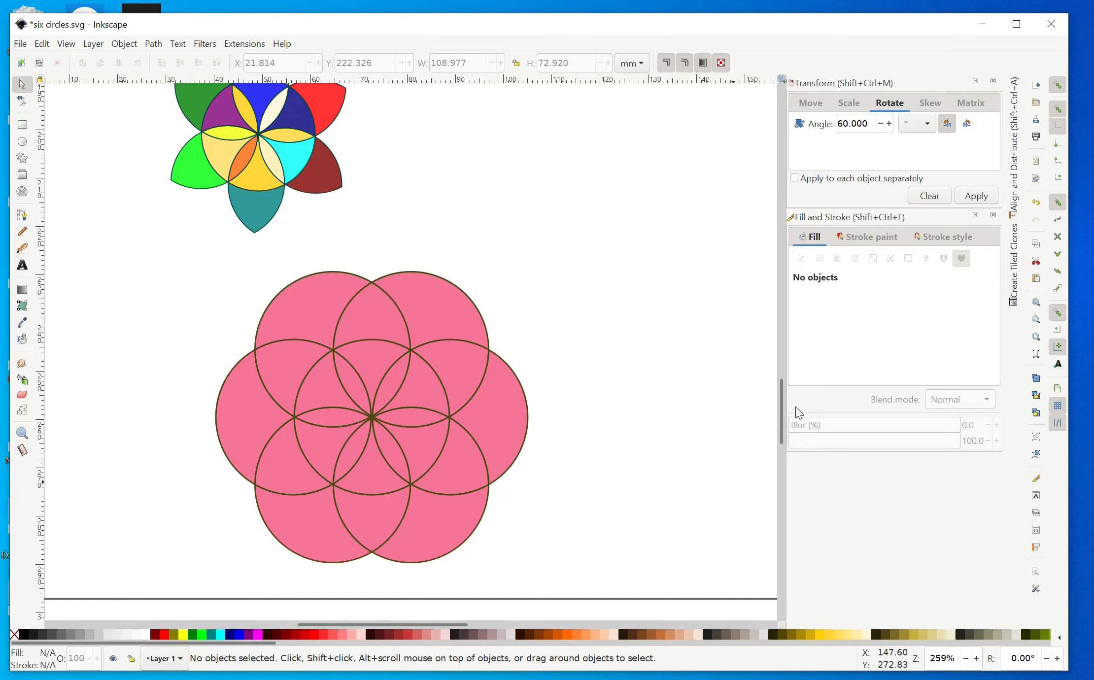
Step: Delete the six outer segments between the petals so only the six-petal flower and its central circle remain
left_click_drag(781, 404, 779, 400)
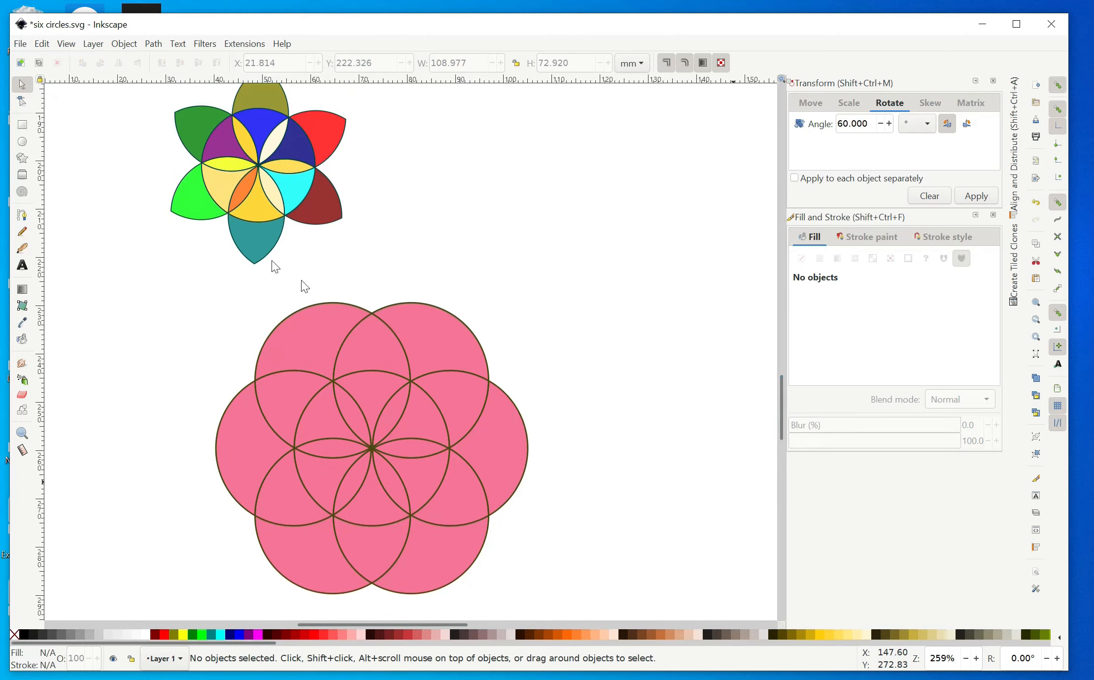
left_click(492, 446, "ctrl")
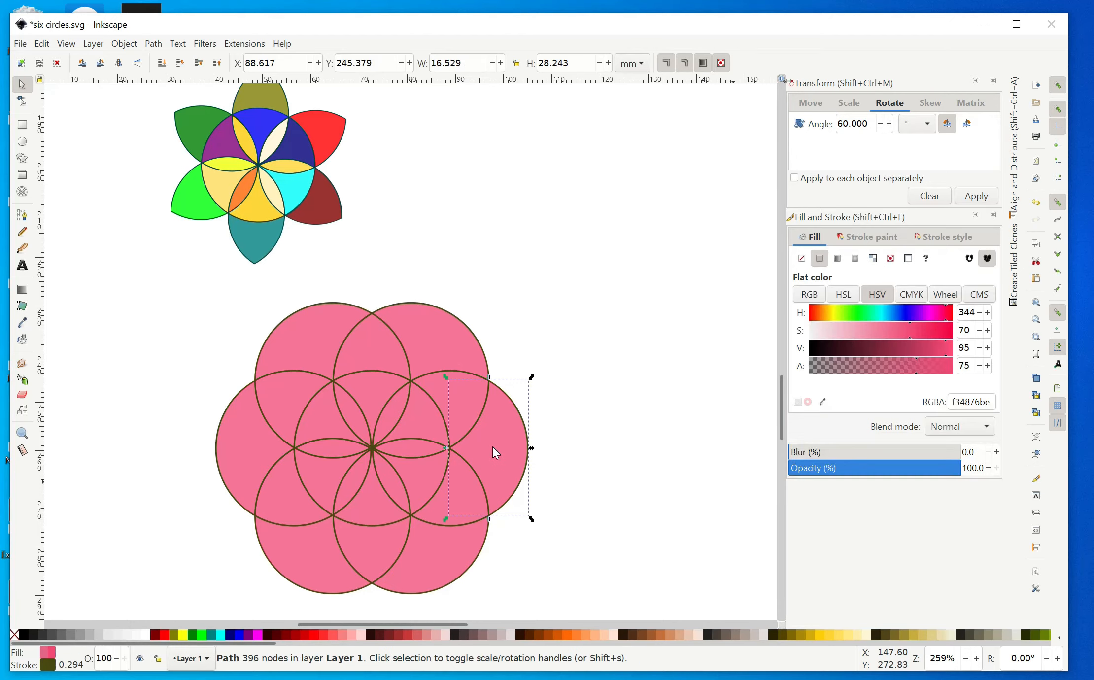
key("Delete")
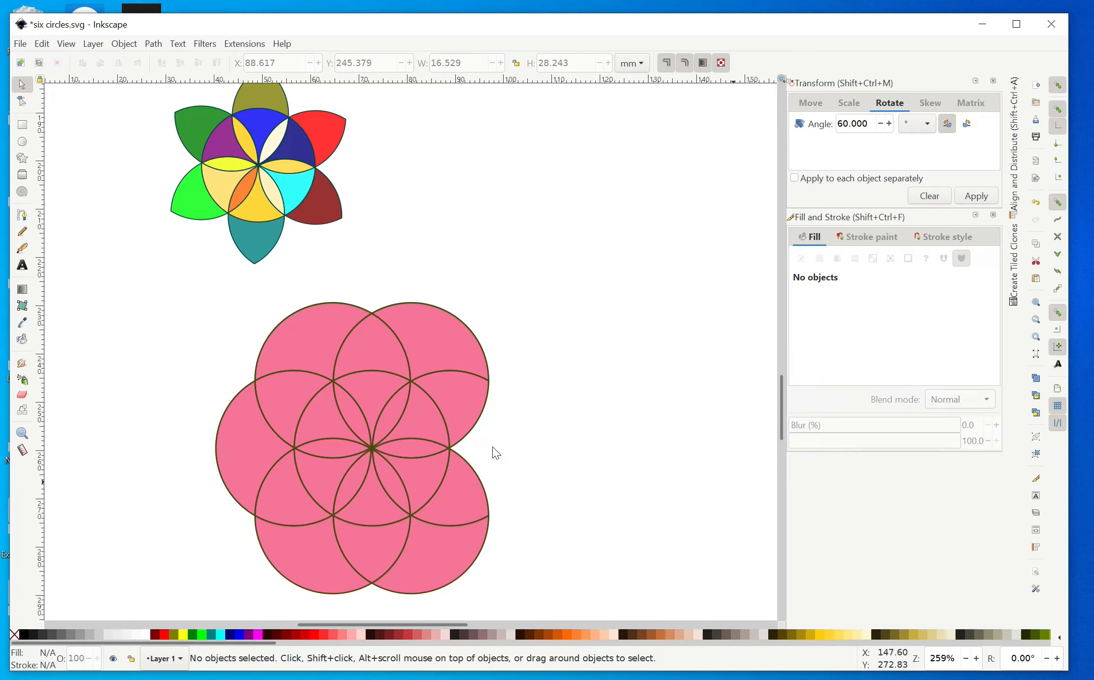
left_click(433, 352, "ctrl")
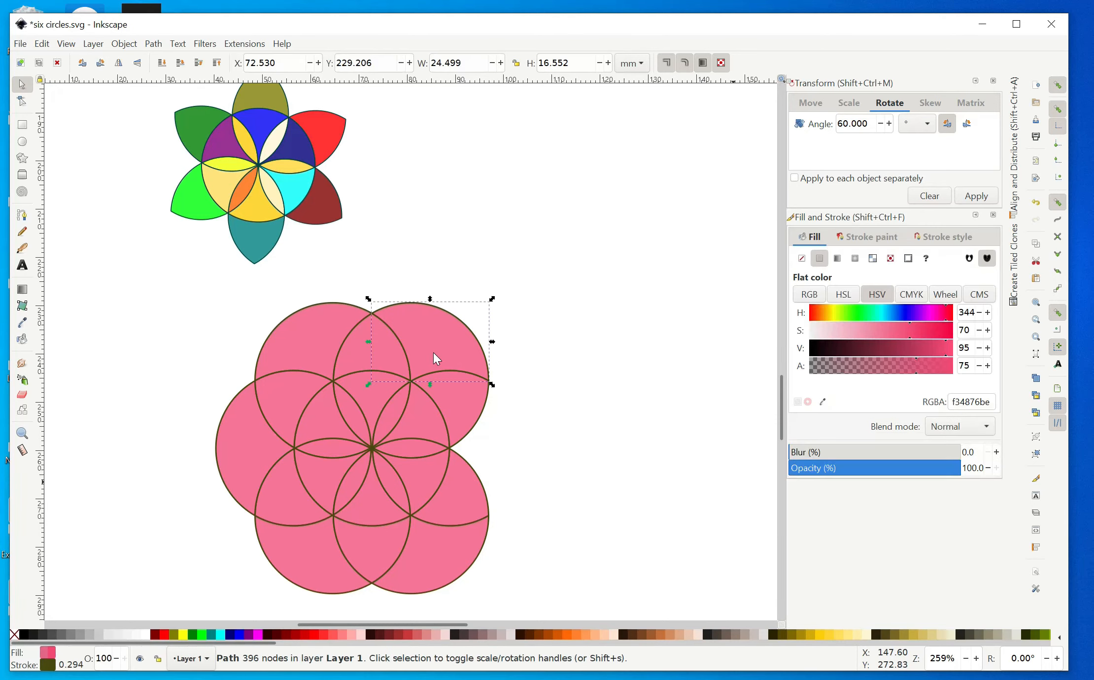
key("Delete")
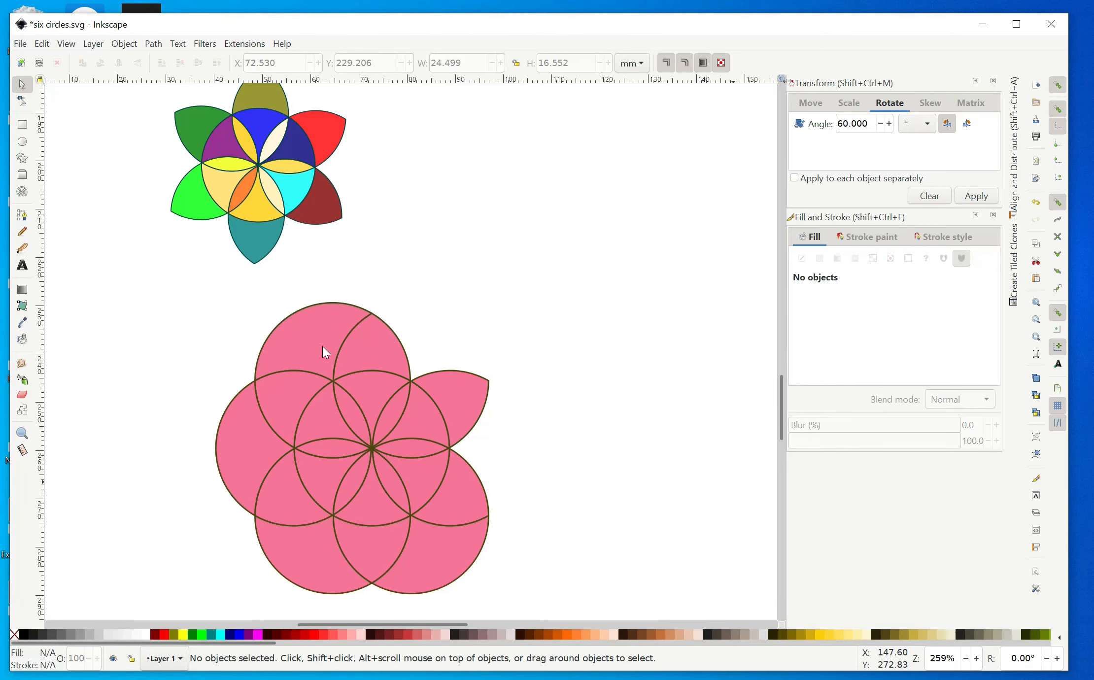
key("ctrl")
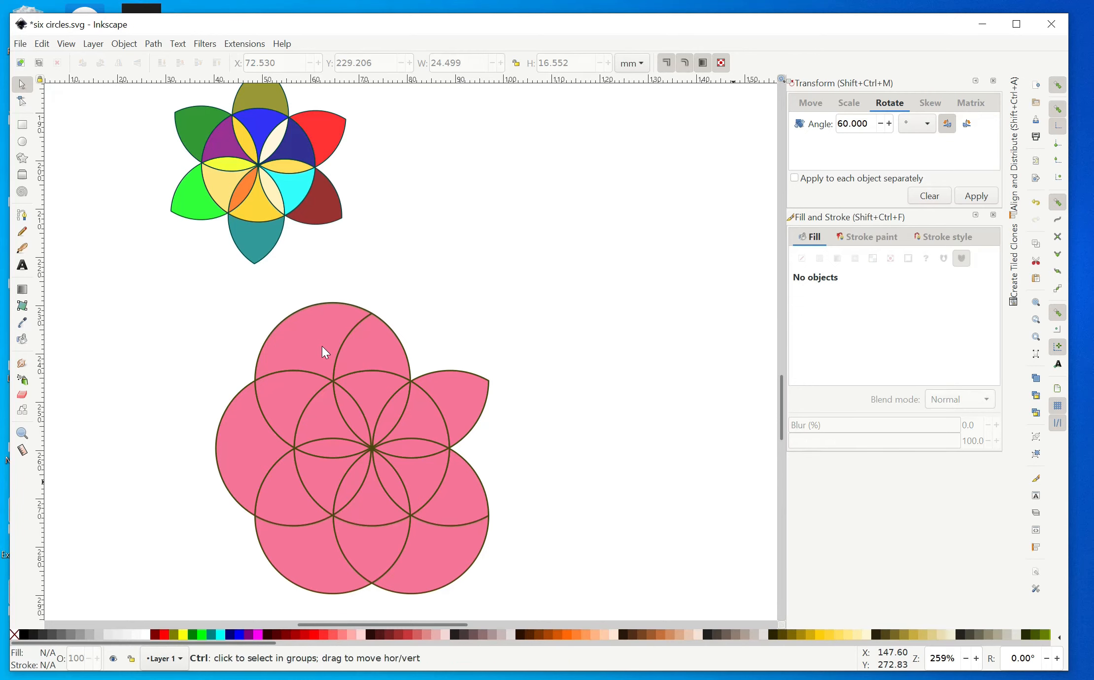
left_click(323, 346, "ctrl")
key("Delete")
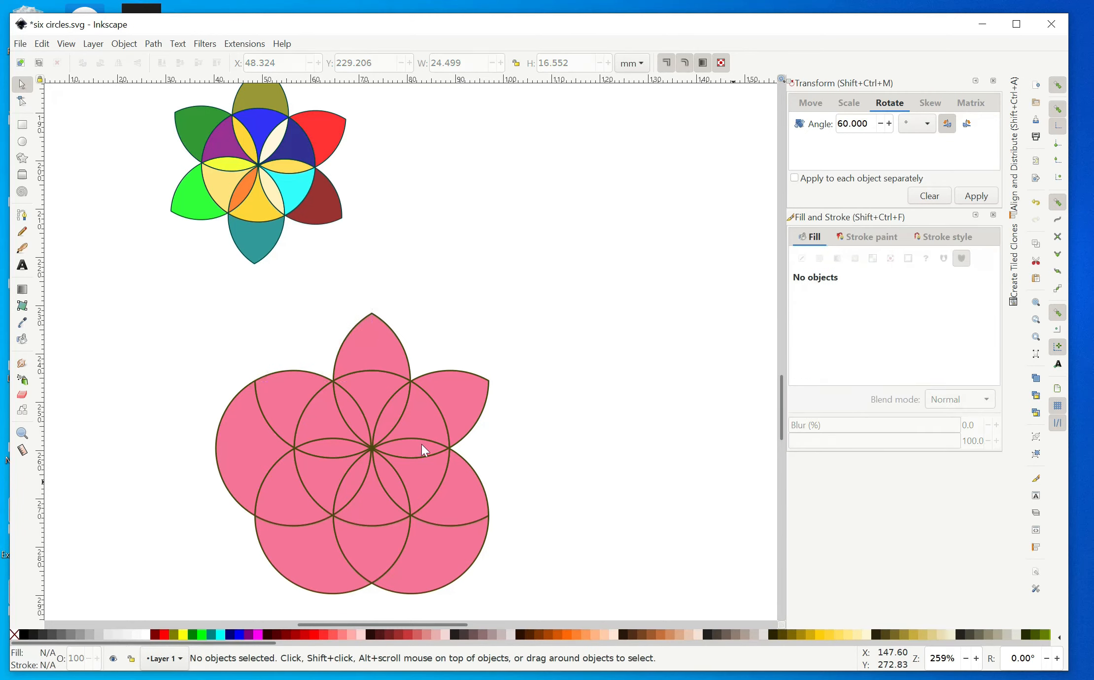
key("ctrl")
left_click(256, 442, "ctrl")
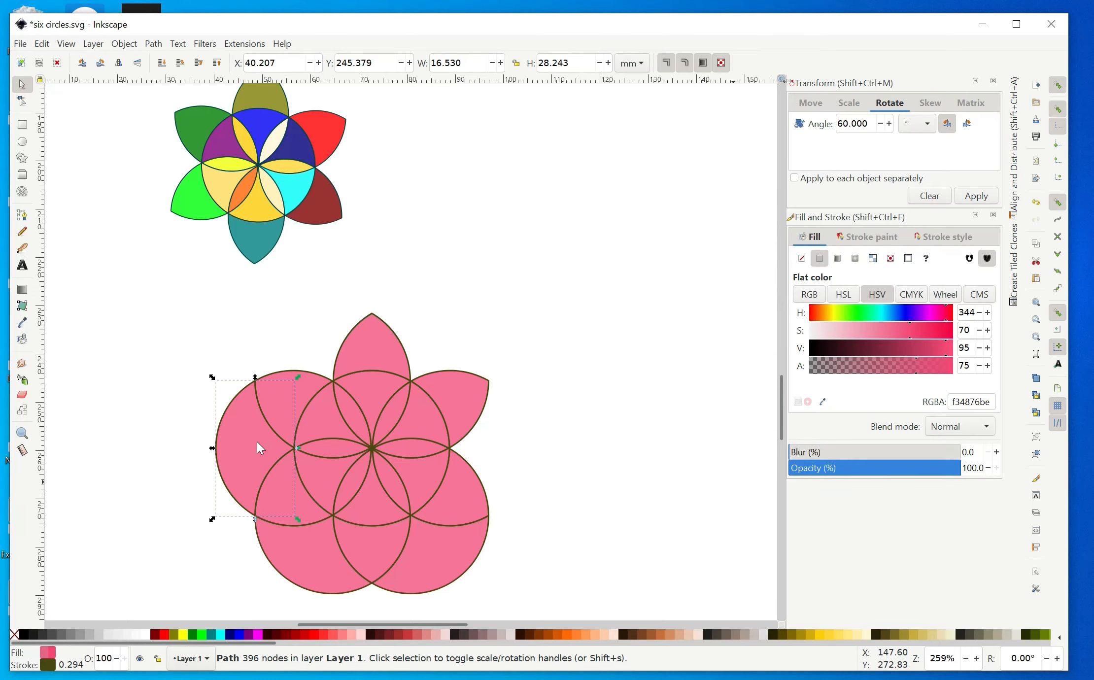
key("Delete")
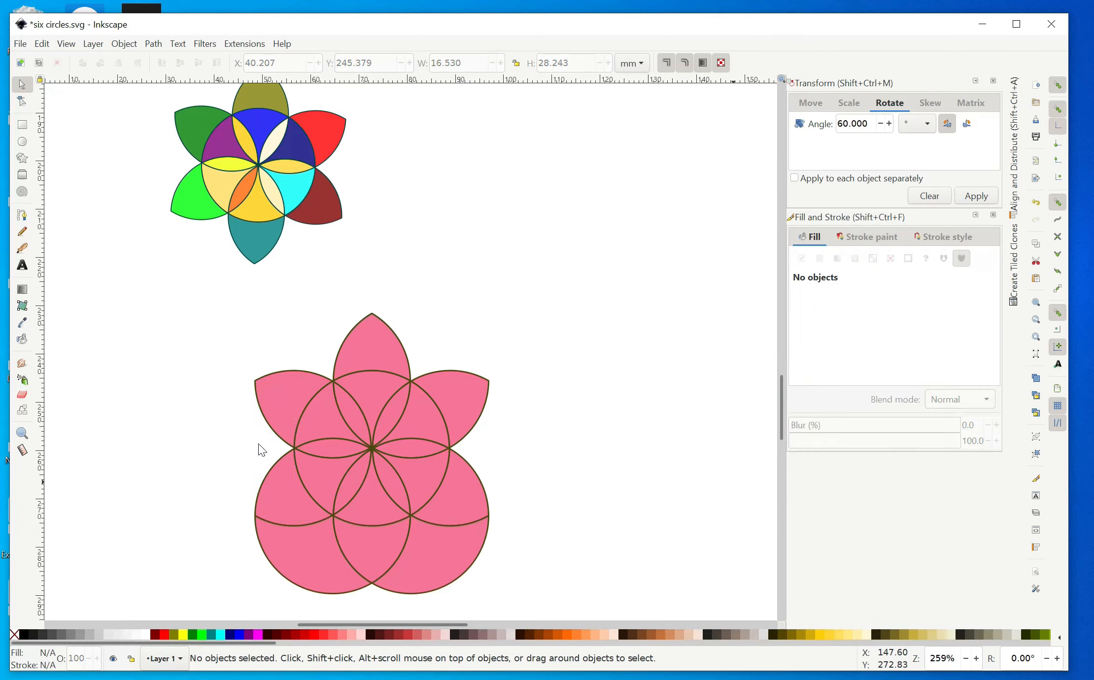
left_click(316, 558, "ctrl")
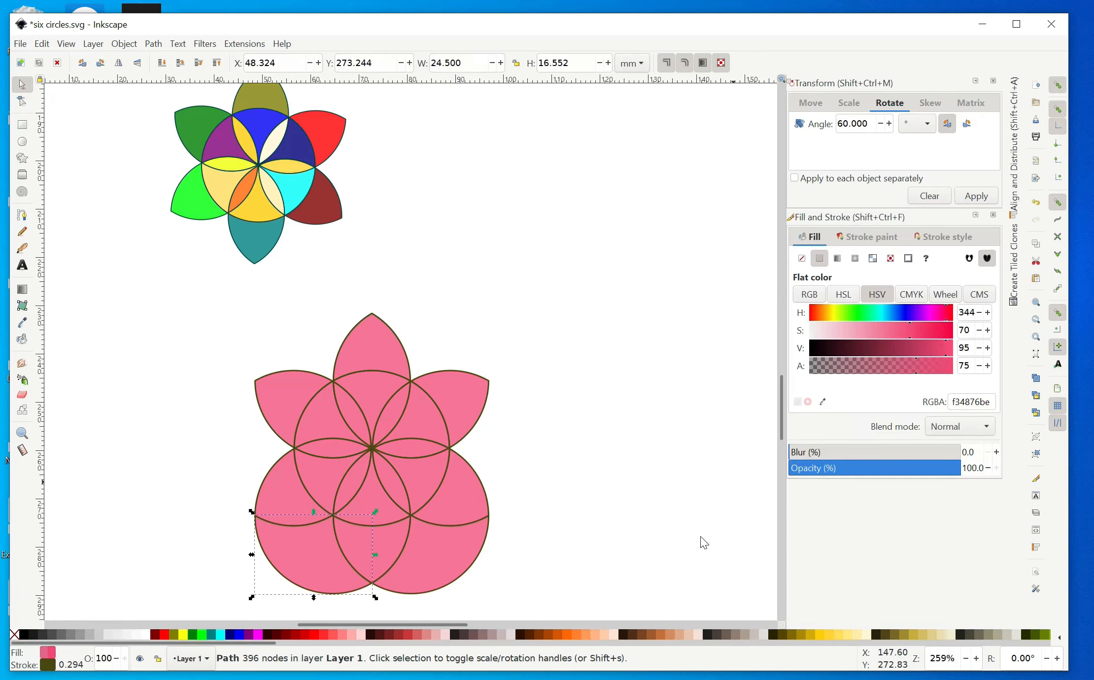
key("Delete")
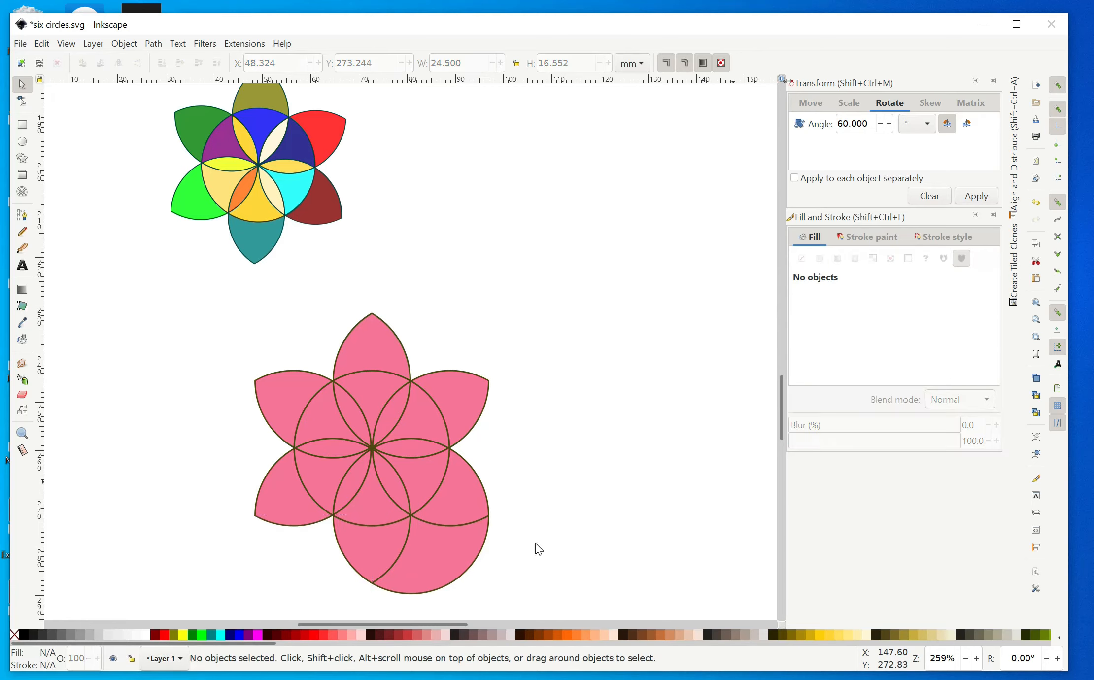
left_click(433, 562, "ctrl")
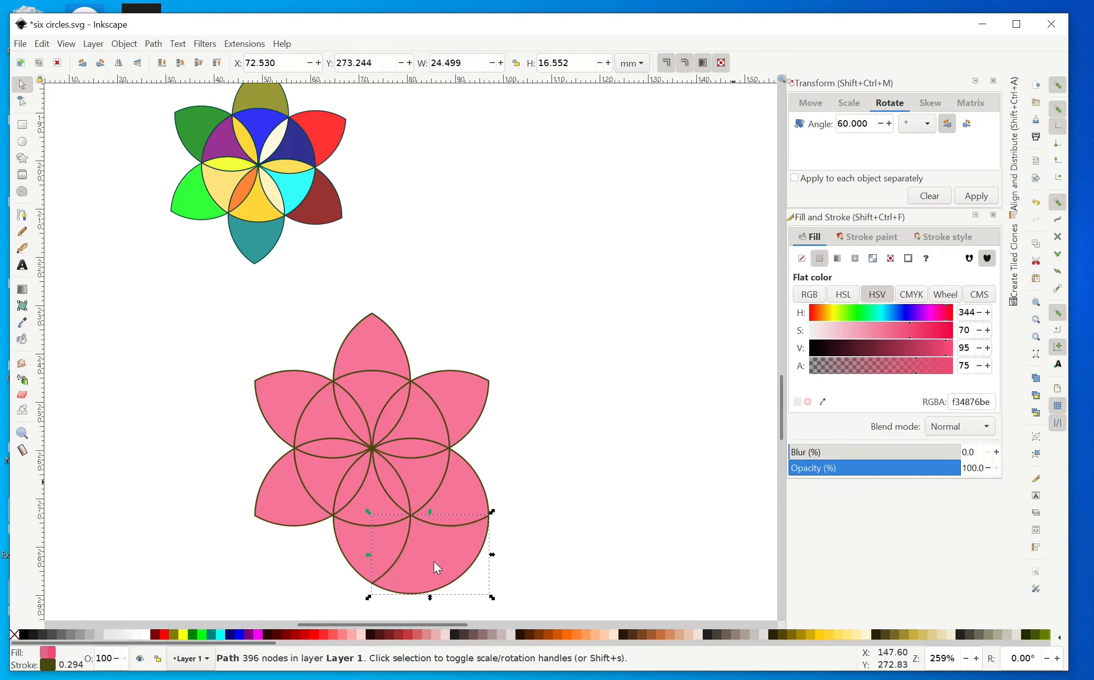
key("Delete")
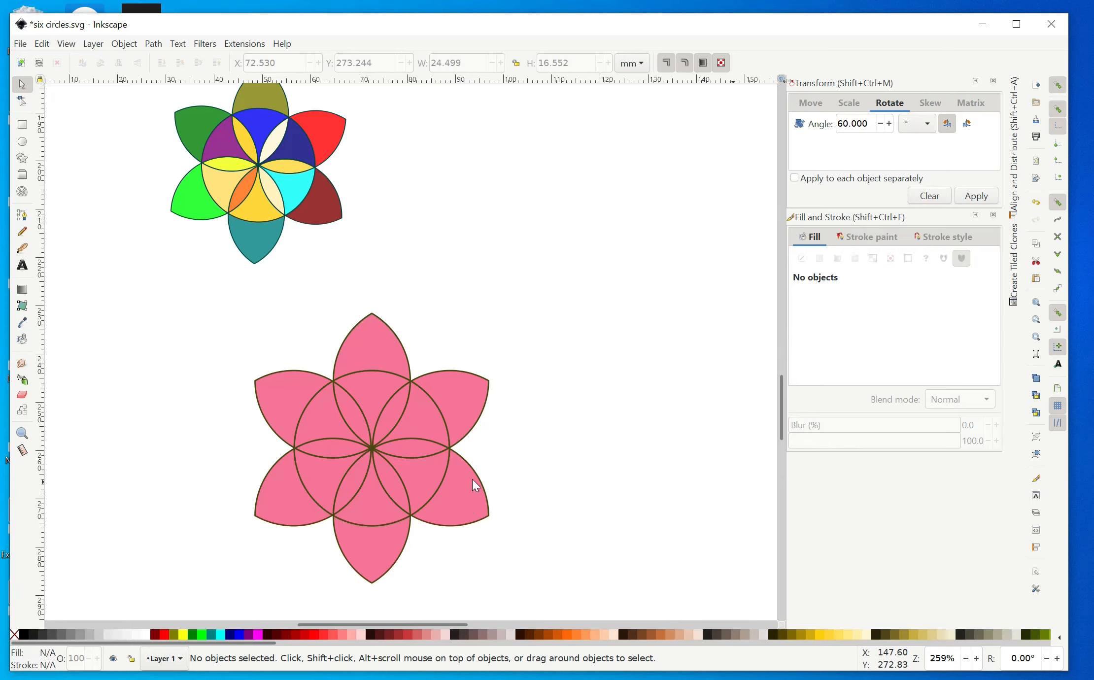
Step: Recolour three outer petals by fill hue: upper-right 224 (blue), top 65 (yellow) and upper-left 94 (light green)
left_click(461, 413, "ctrl")
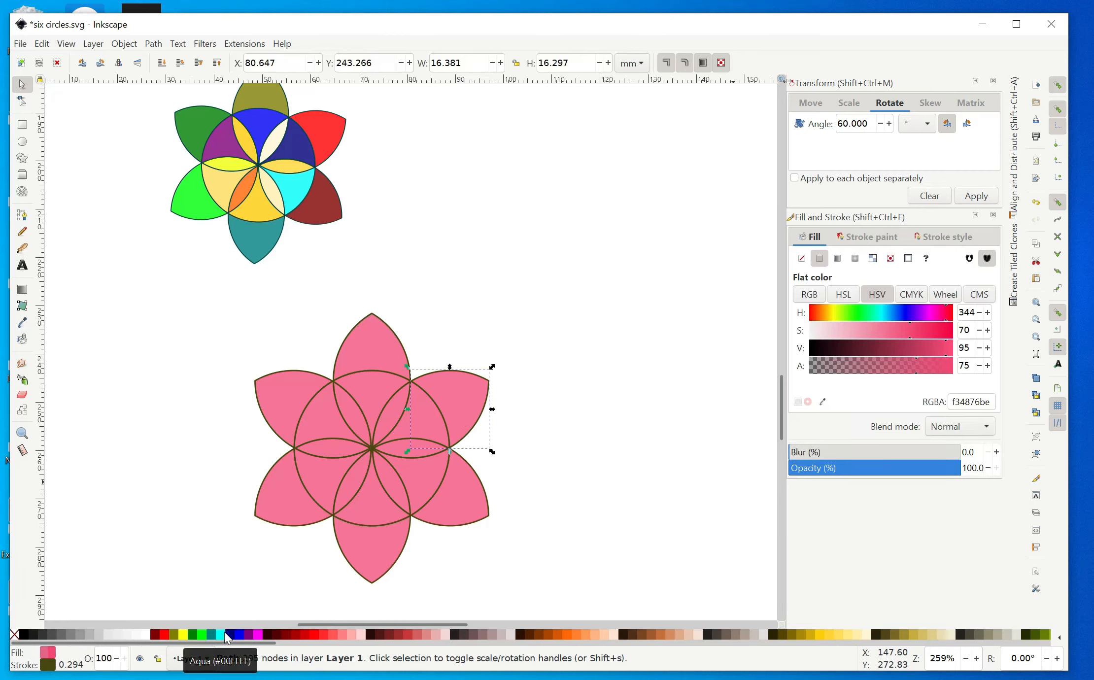
left_click(899, 313)
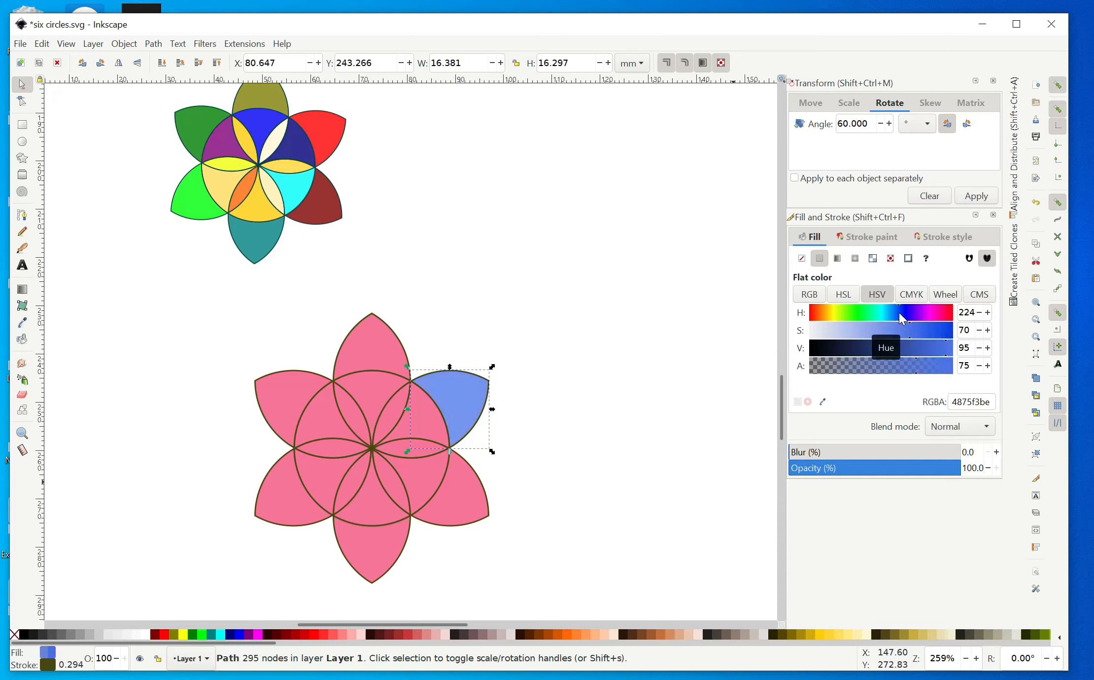
left_click(385, 348, "ctrl")
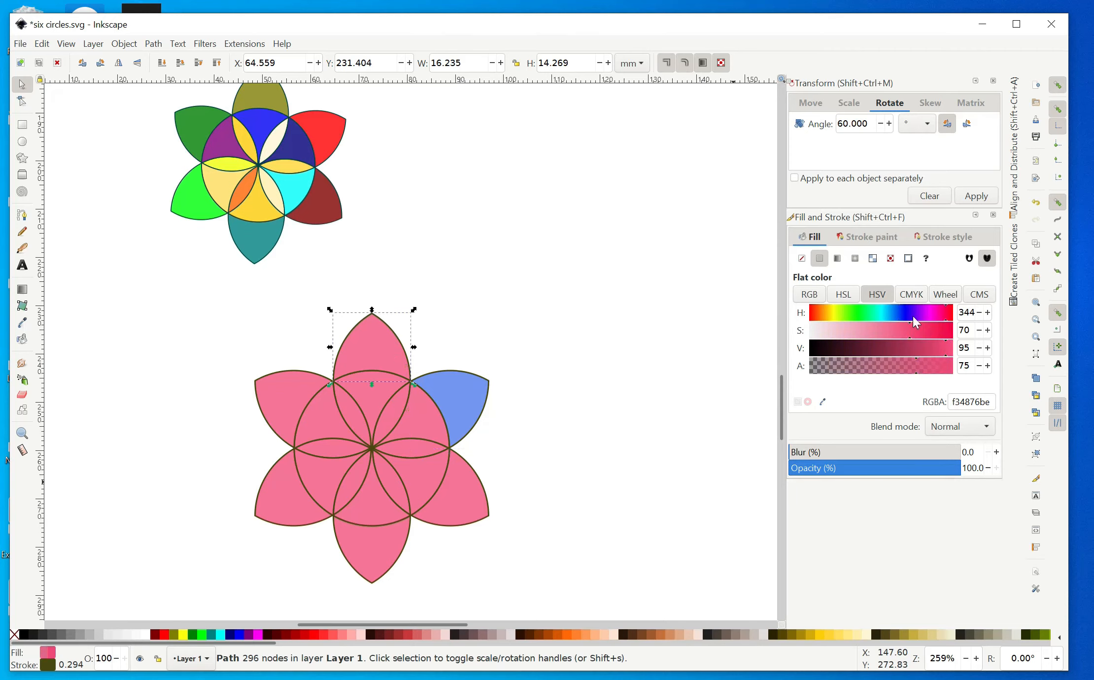
left_click(835, 313)
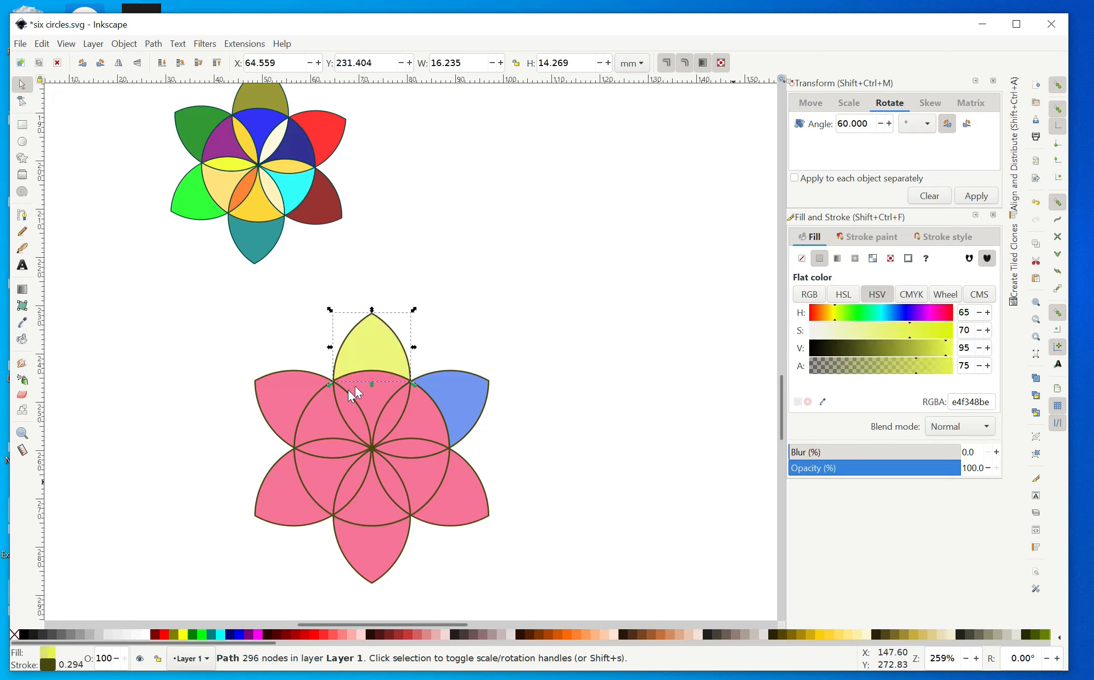
left_click(285, 393, "ctrl")
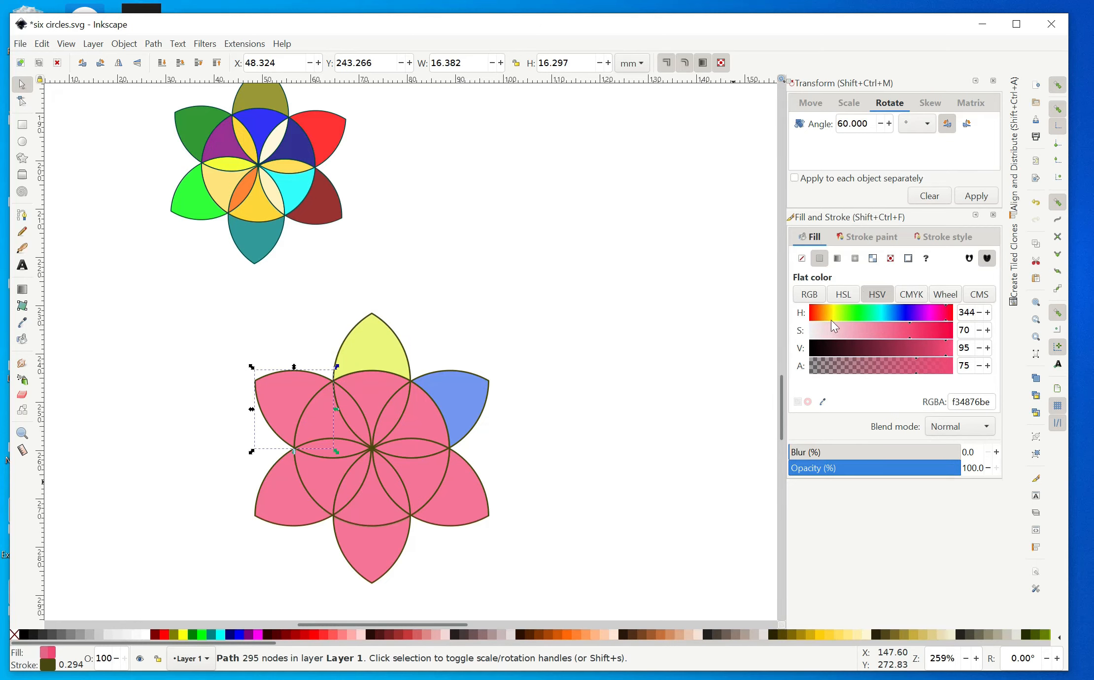
left_click(847, 317)
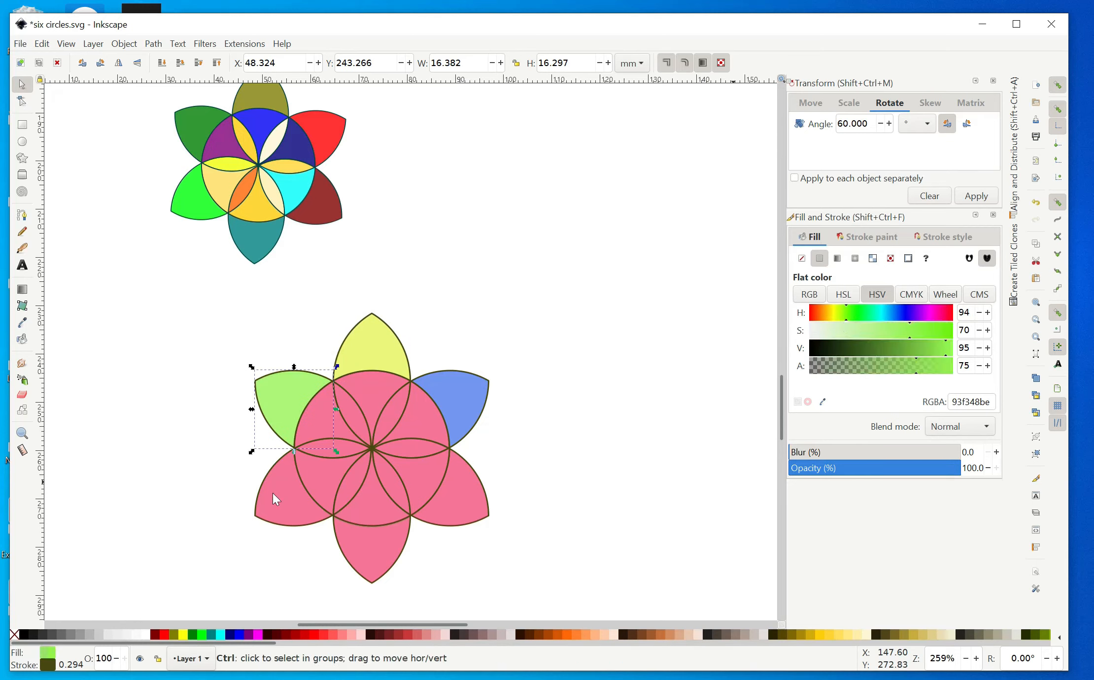
Step: Recolour the remaining outer petals: lower-left to hue 63 (yellow), bottom to blue, and lower-right to Fuchsia (#FF00FF)
left_click(273, 494, "ctrl")
left_click(861, 318)
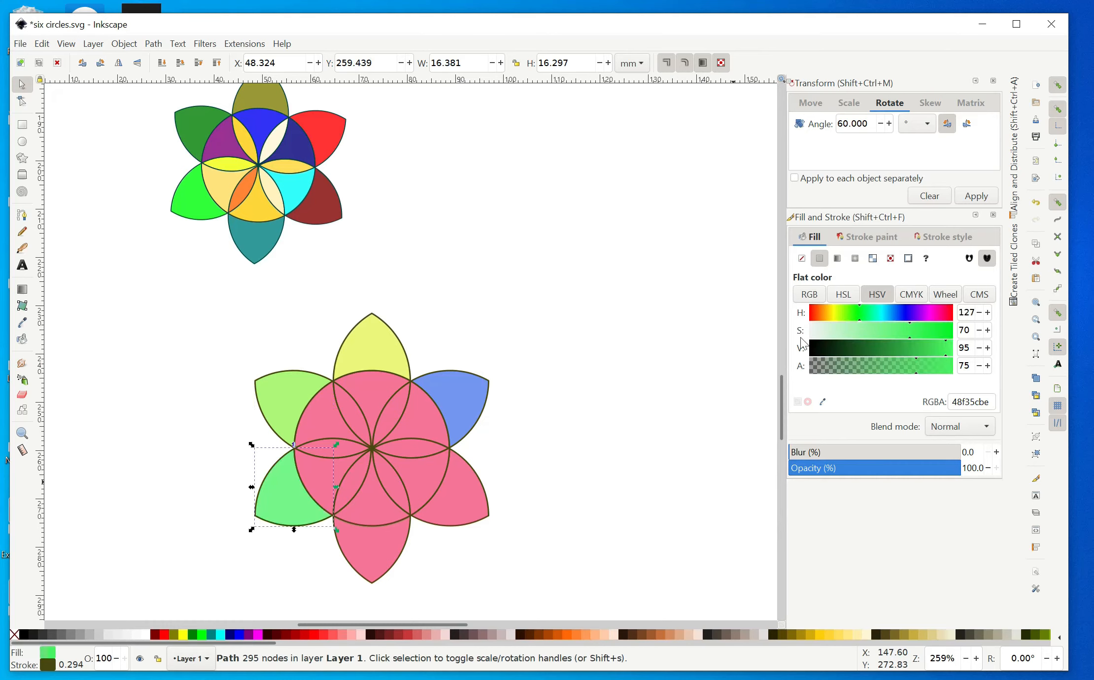
left_click(837, 320)
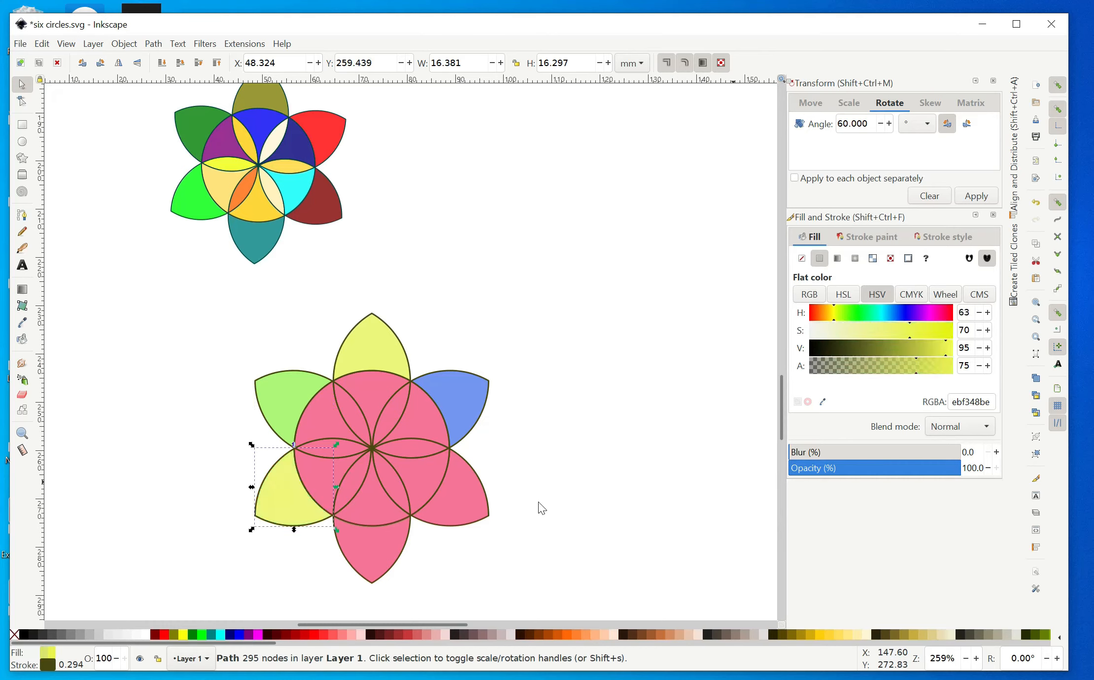
left_click(377, 540, "ctrl")
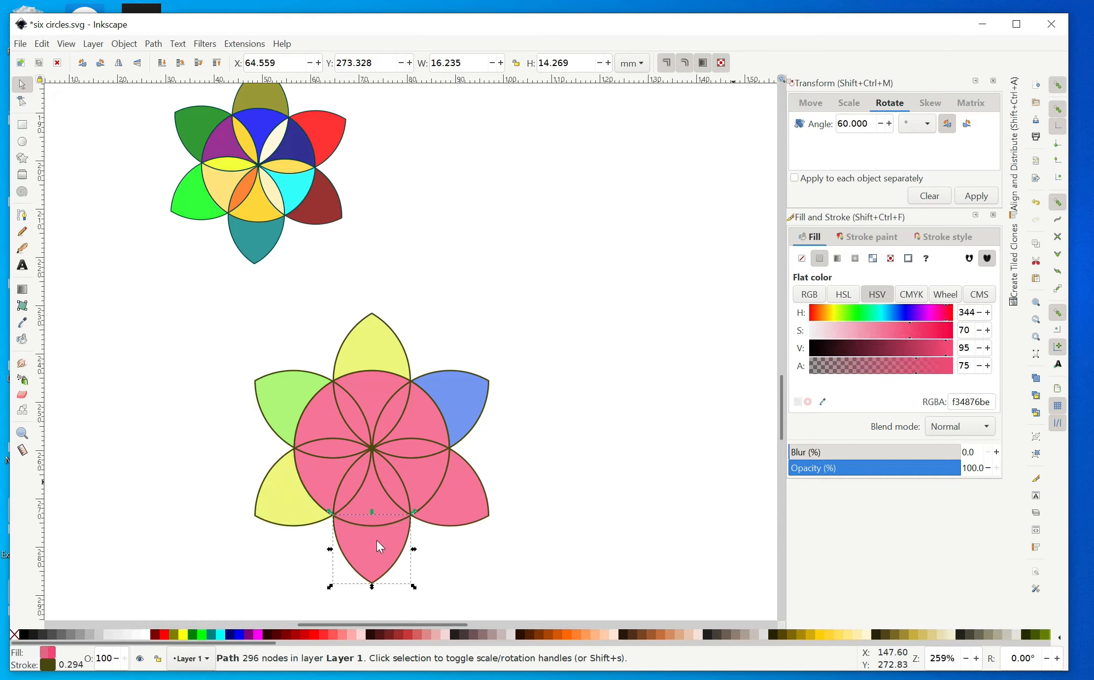
left_click(905, 319)
left_click(461, 502, "ctrl")
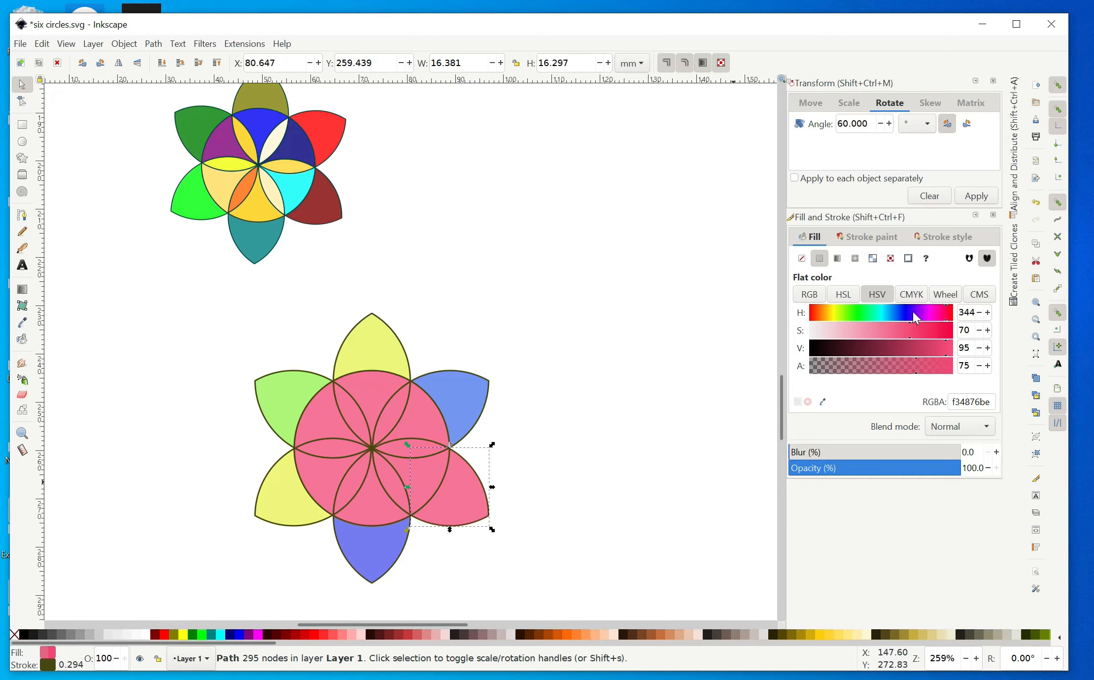
left_click(255, 635)
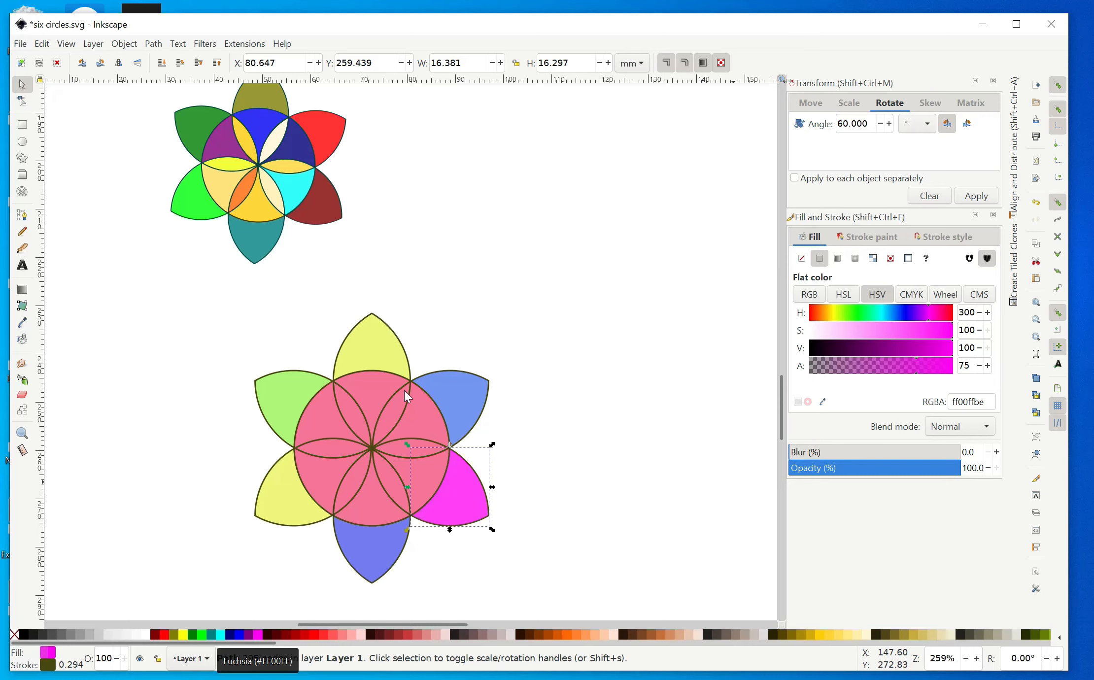
Step: Recolour three wide segments of the central circle by fill hue: upper-right 88, lower-right 84 (both light green) and bottom 35 (orange)
left_click(422, 417)
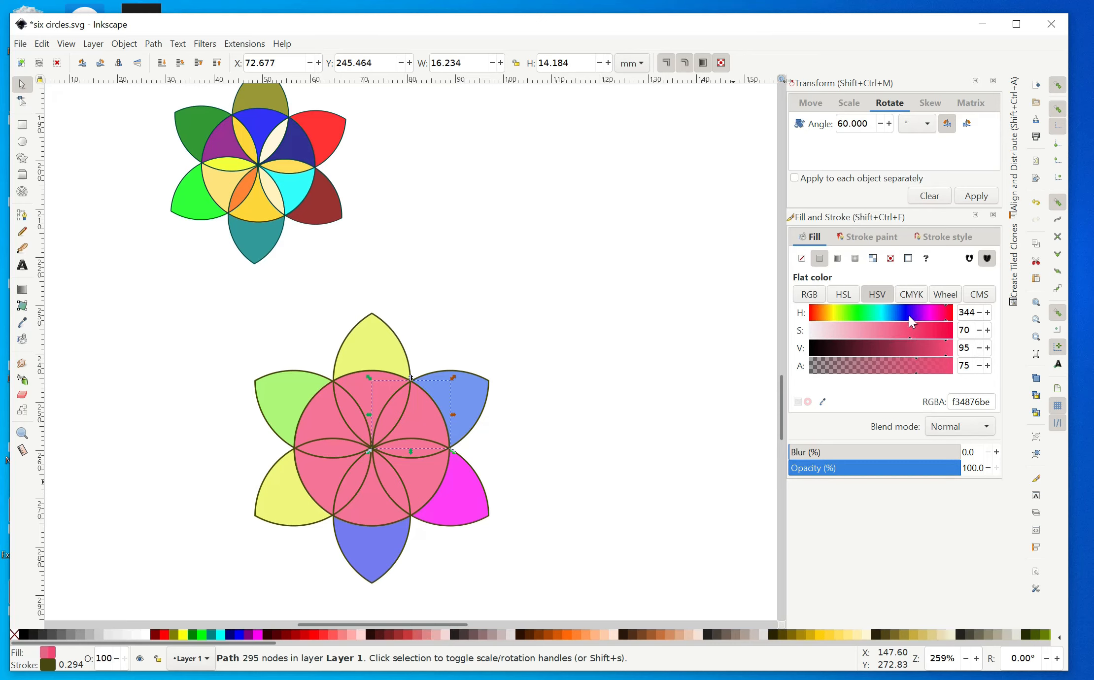
left_click(844, 314)
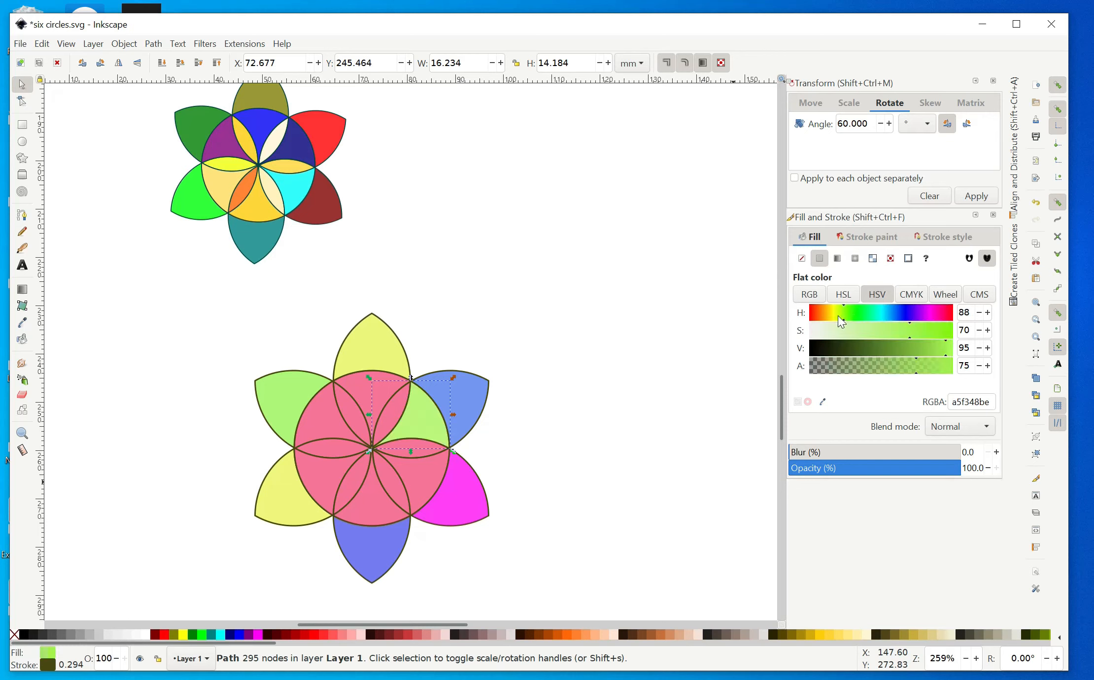
left_click(414, 474)
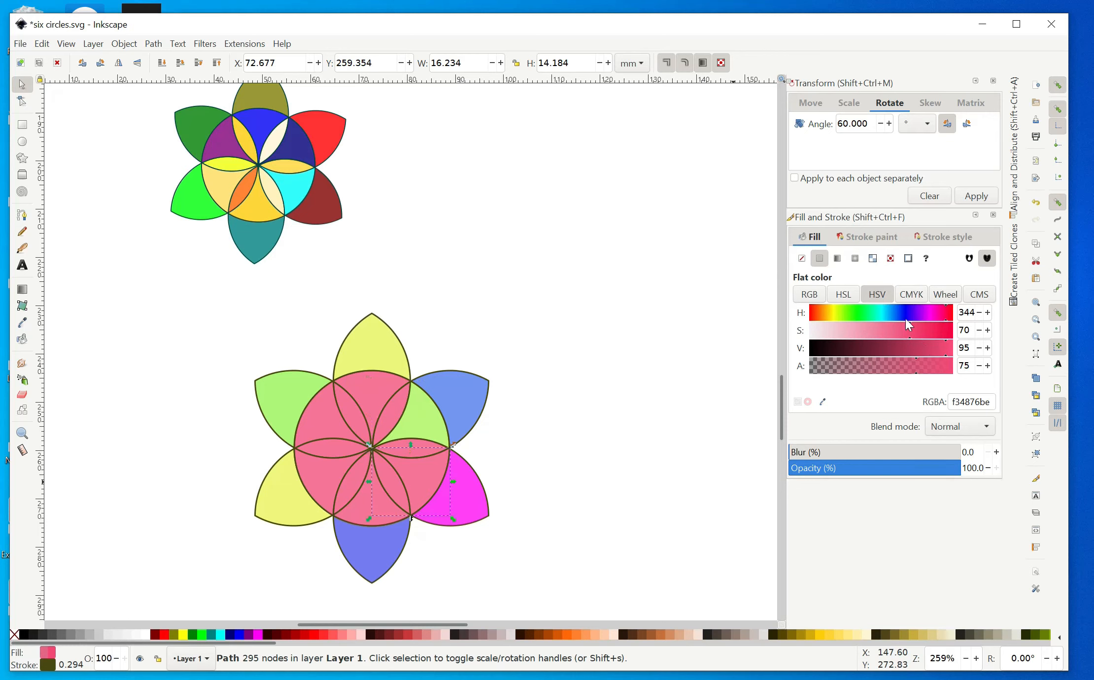
left_click(843, 314)
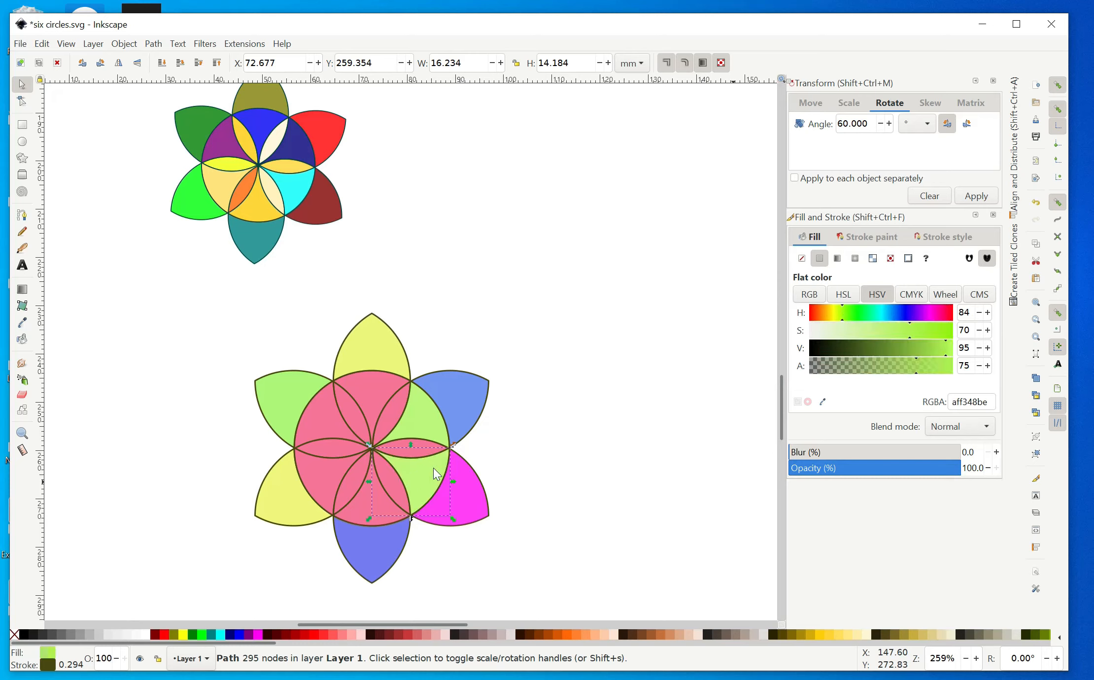
left_click(384, 497, "ctrl")
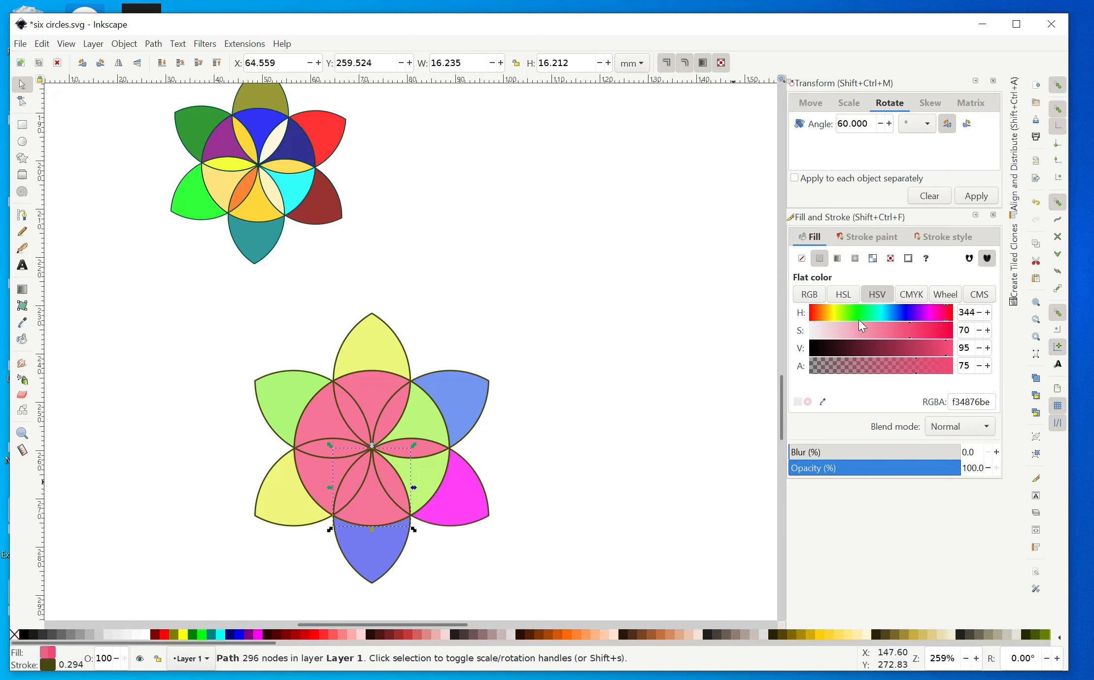
left_click(823, 313)
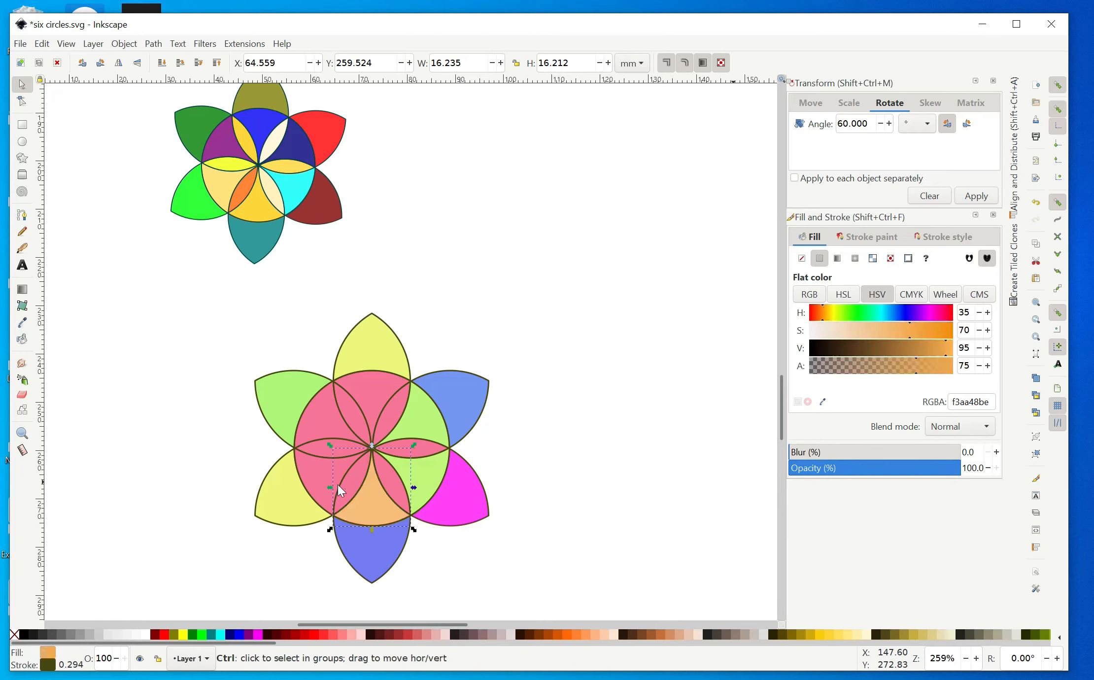
Step: Recolour the central circle's other wide segments: lower-left to hue 242 (blue), upper-left to yellow, and top to hue 121 (green)
left_click(321, 466, "ctrl")
left_click(948, 314)
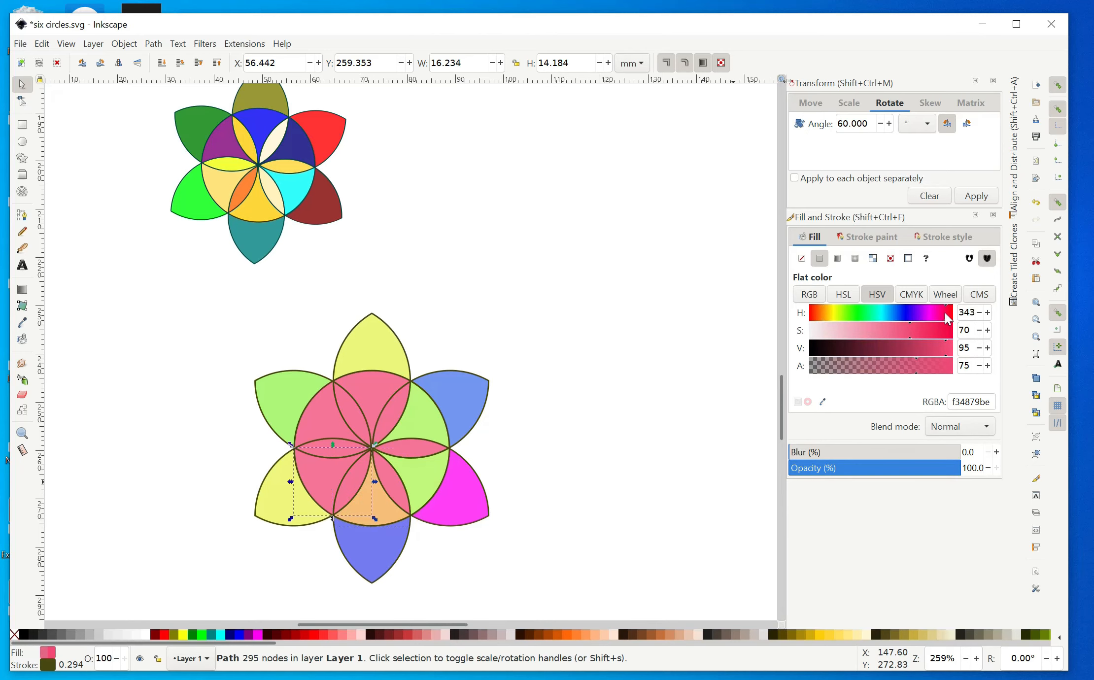
left_click(906, 314)
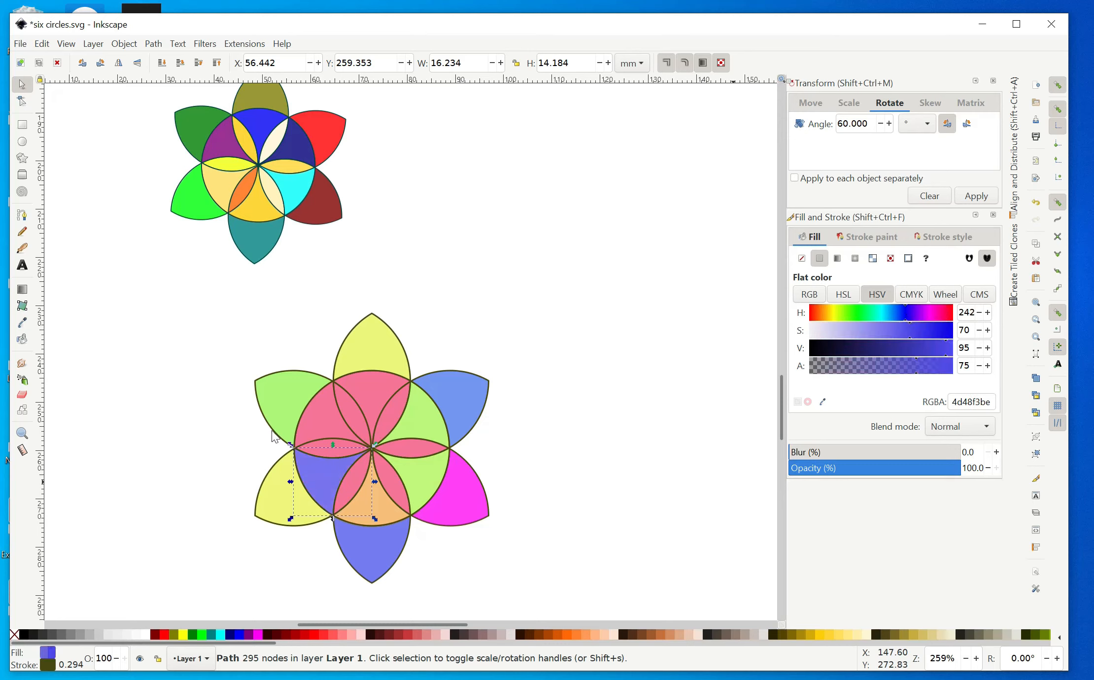
left_click(327, 417, "ctrl")
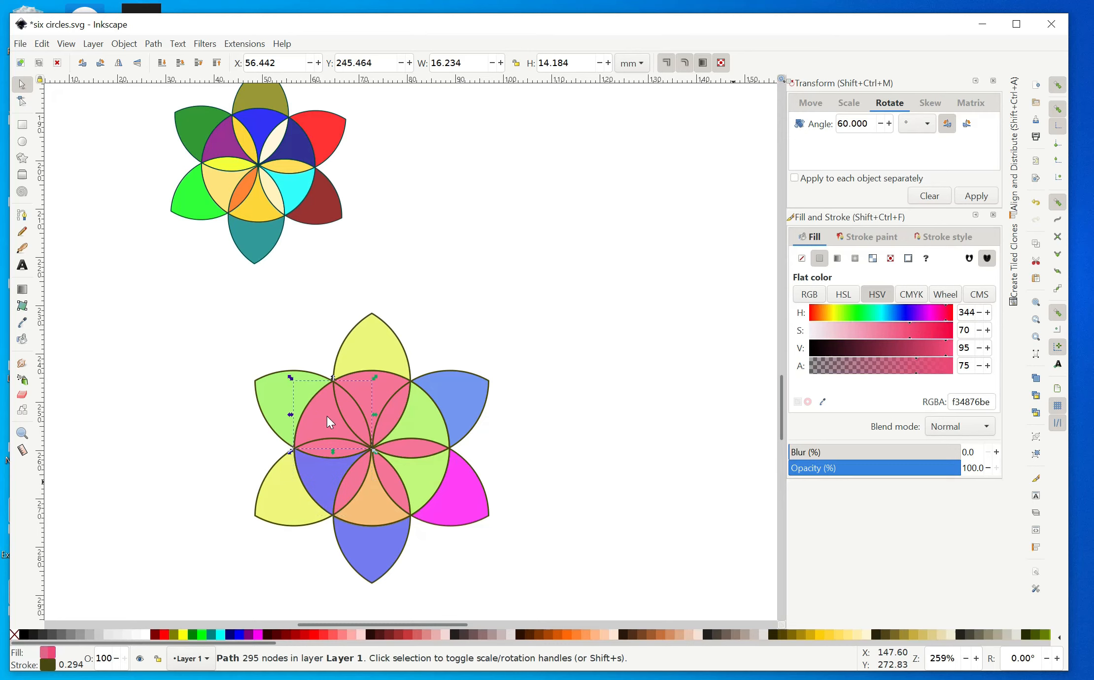
left_click(835, 314)
left_click(387, 386)
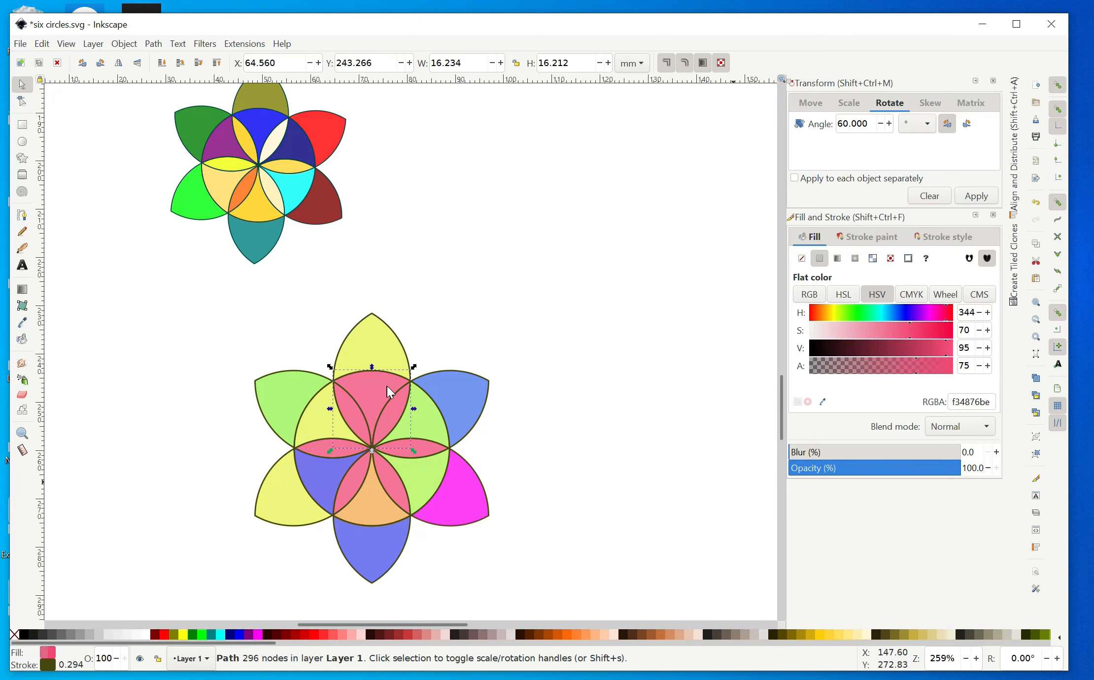
left_click(856, 316)
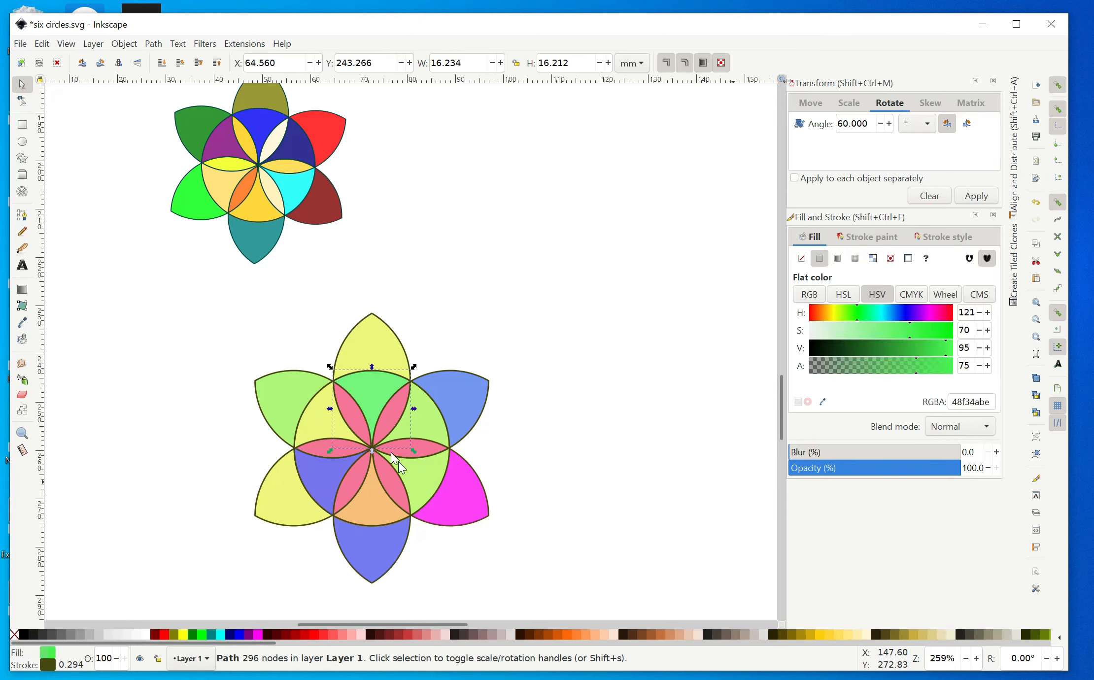
Step: Set the upper-right narrow inner petal to hue 58 (yellow) and the lower-right one to hue 46 with value 88 (gold)
left_click(385, 427, "ctrl")
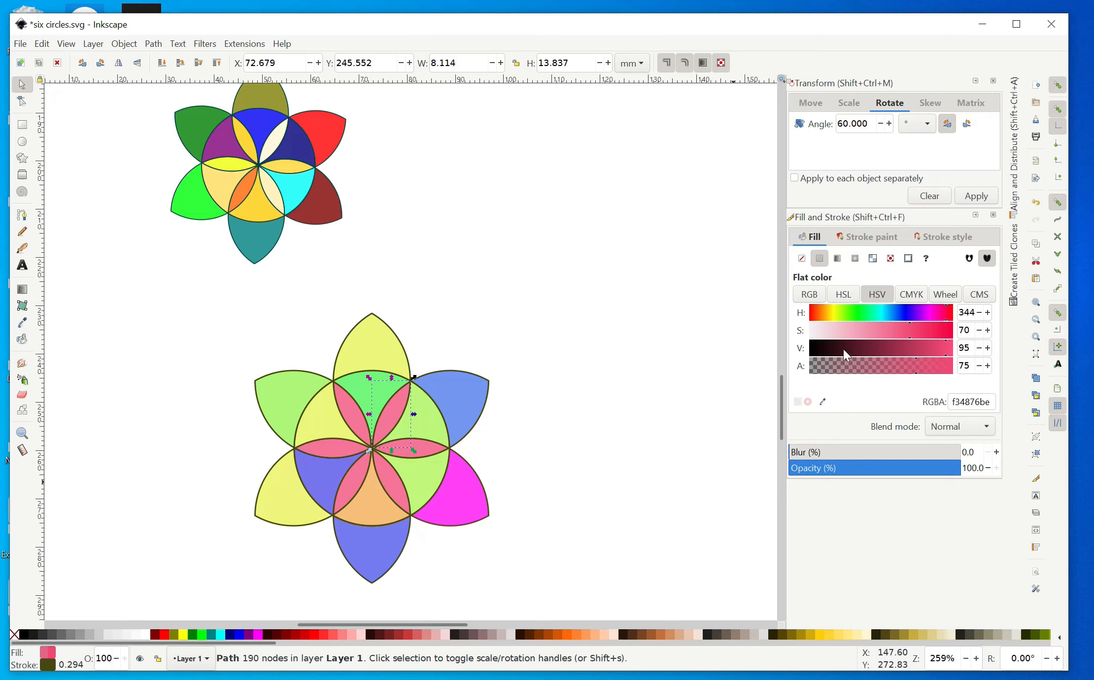
left_click(833, 318)
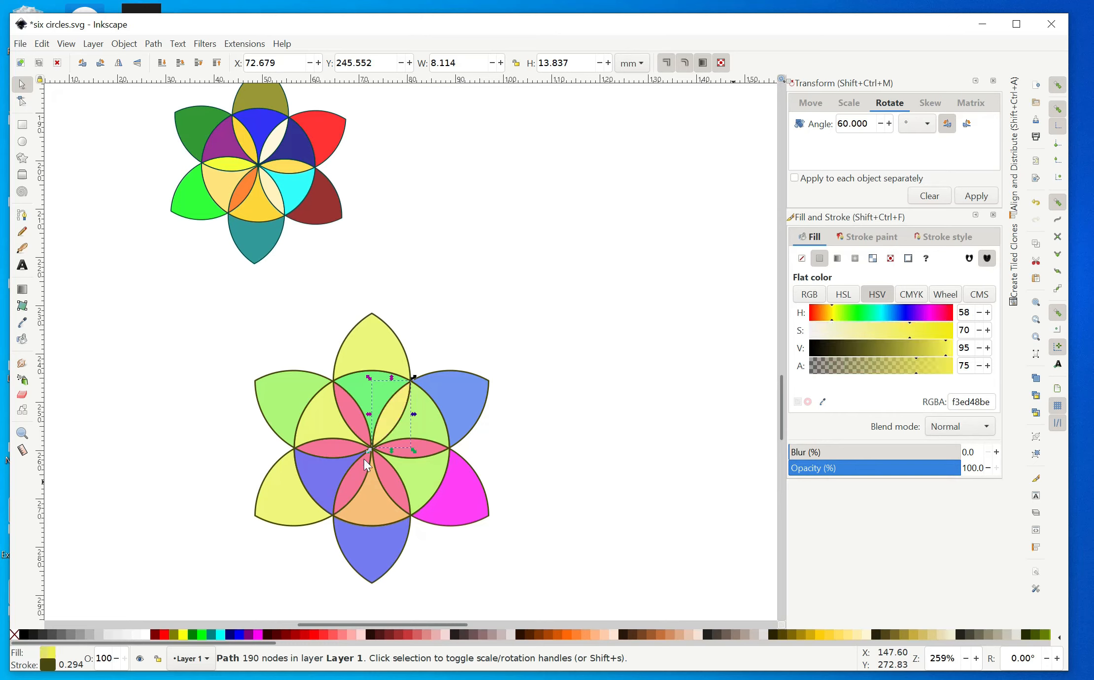
left_click(384, 478, "ctrl")
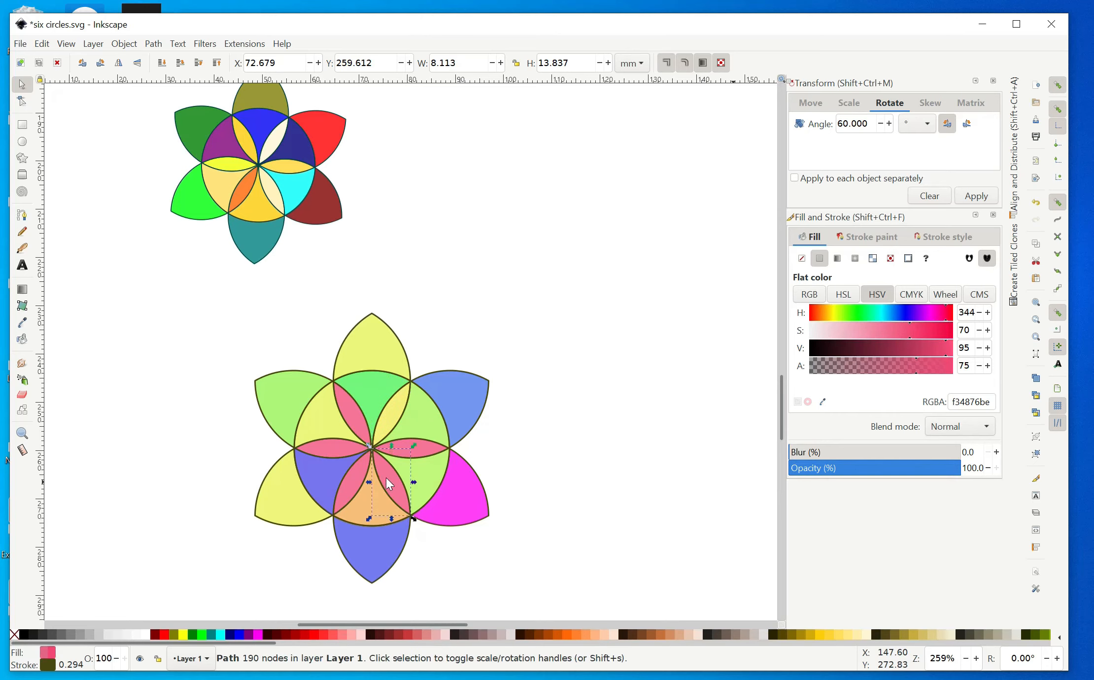
left_click(935, 348)
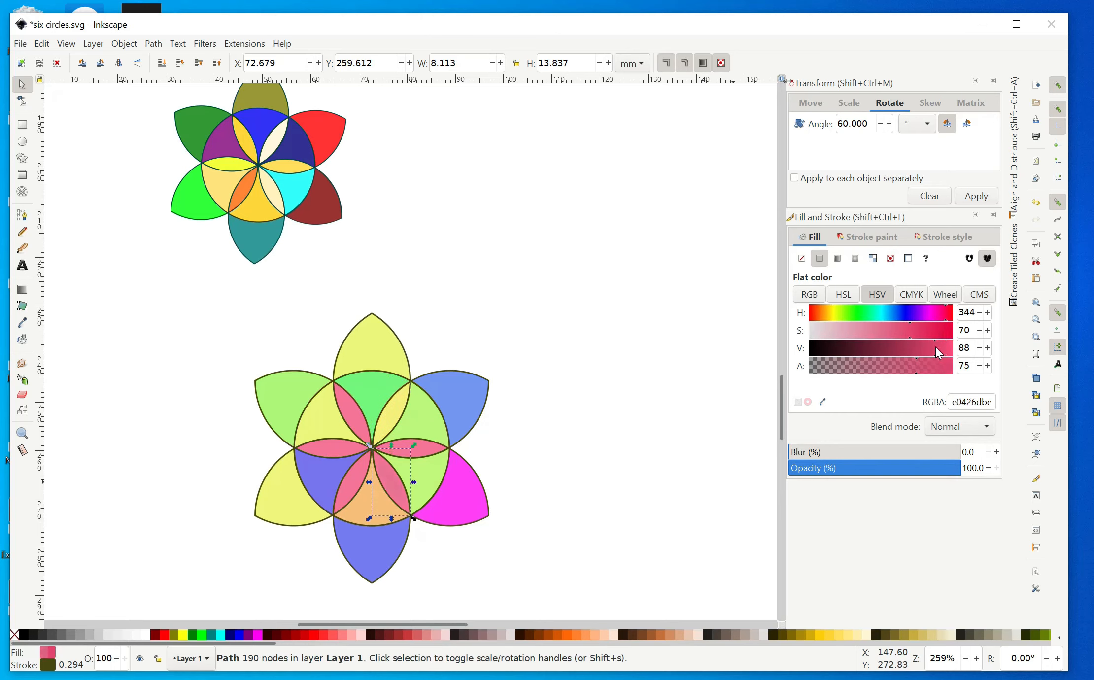
left_click(828, 314)
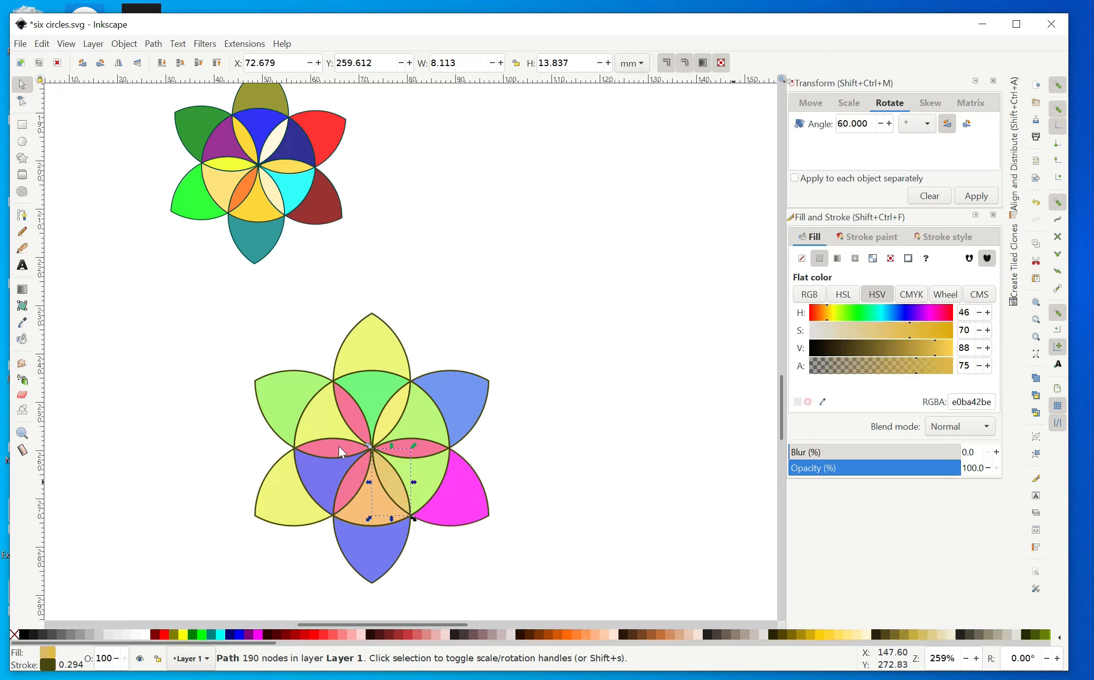
key("Escape")
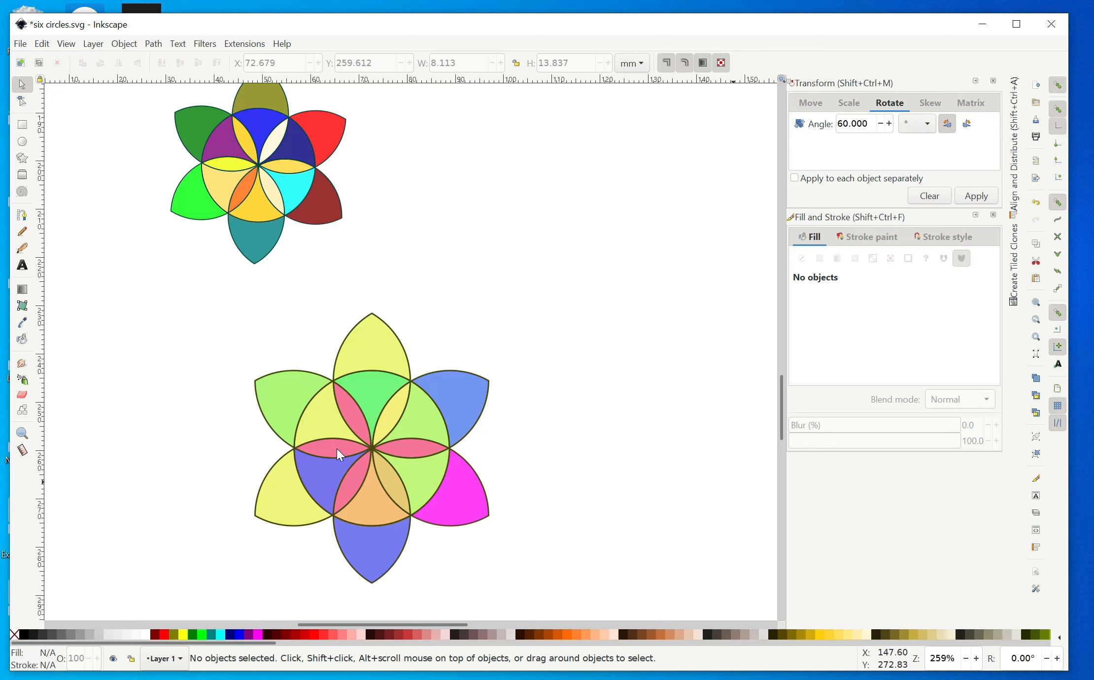
Step: Set the left narrow inner petal's fill hue to 175 (turquoise) and the lower-left one's to 139 (green)
key("ctrl")
left_click(337, 449, "ctrl")
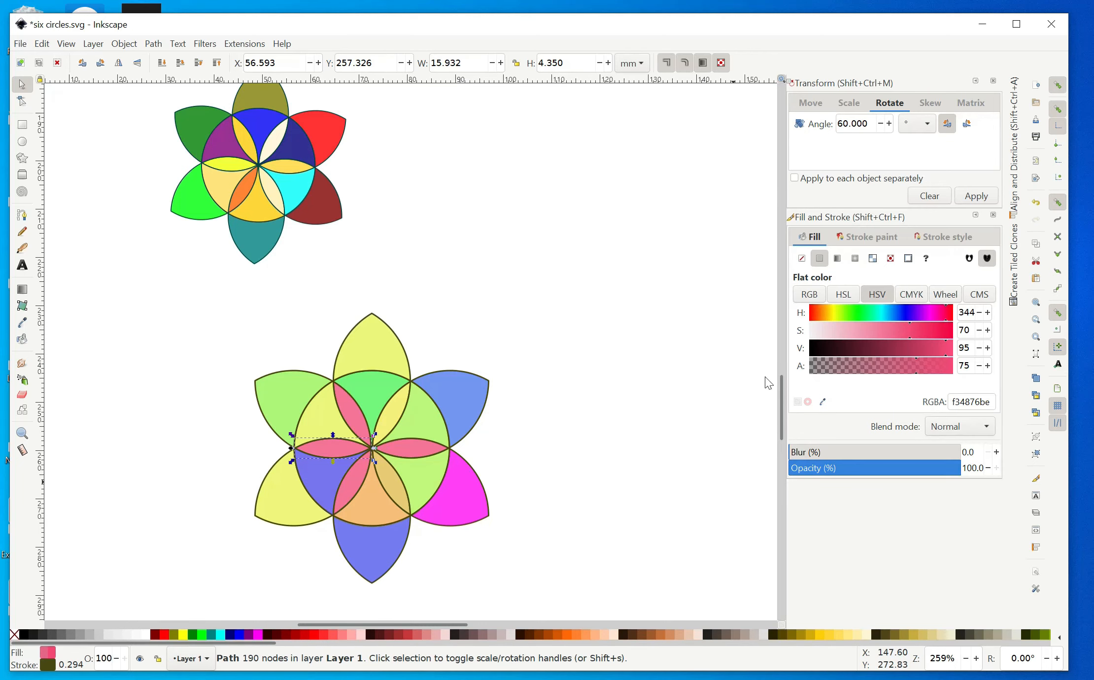
left_click(879, 313)
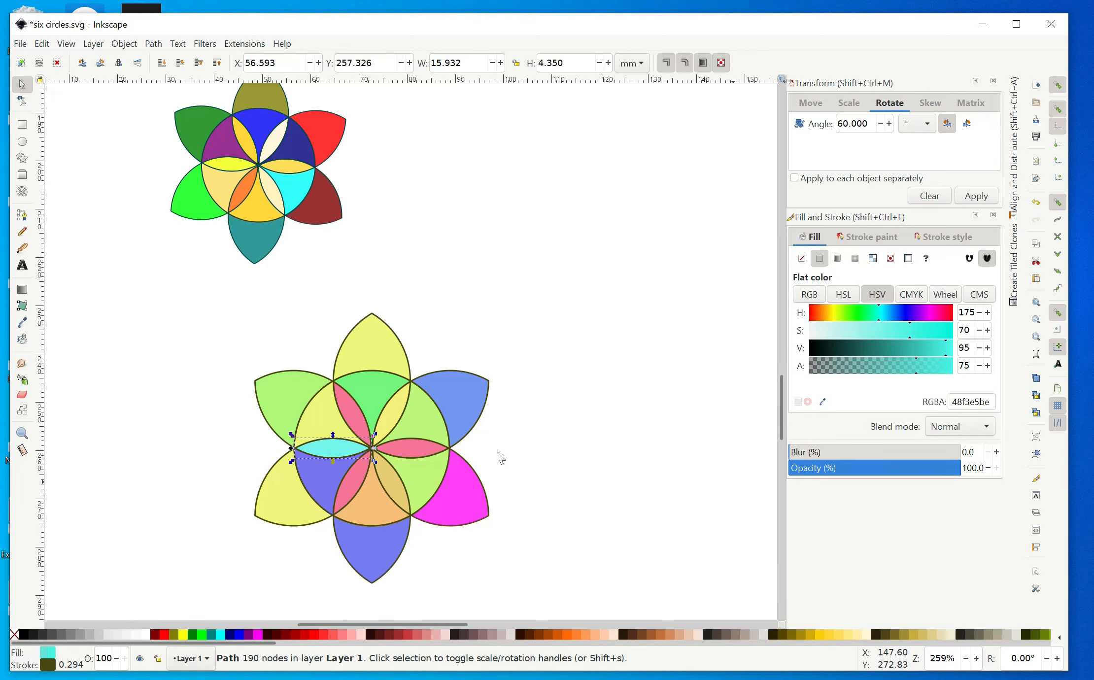
key("ctrl")
left_click(358, 480, "ctrl")
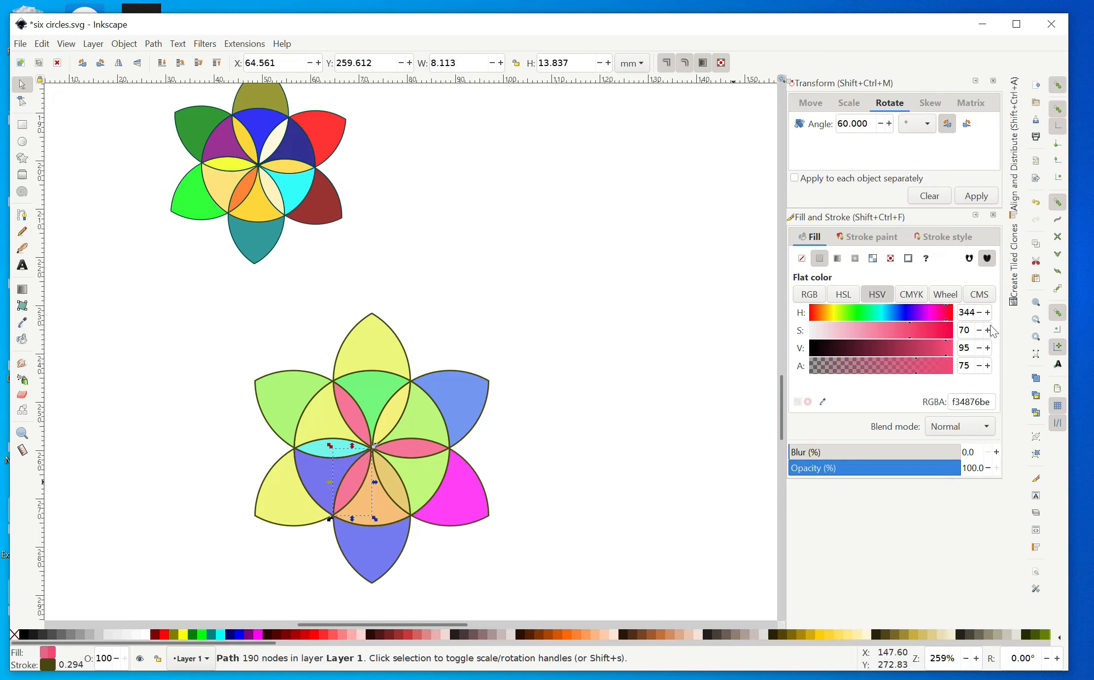
left_click(946, 318)
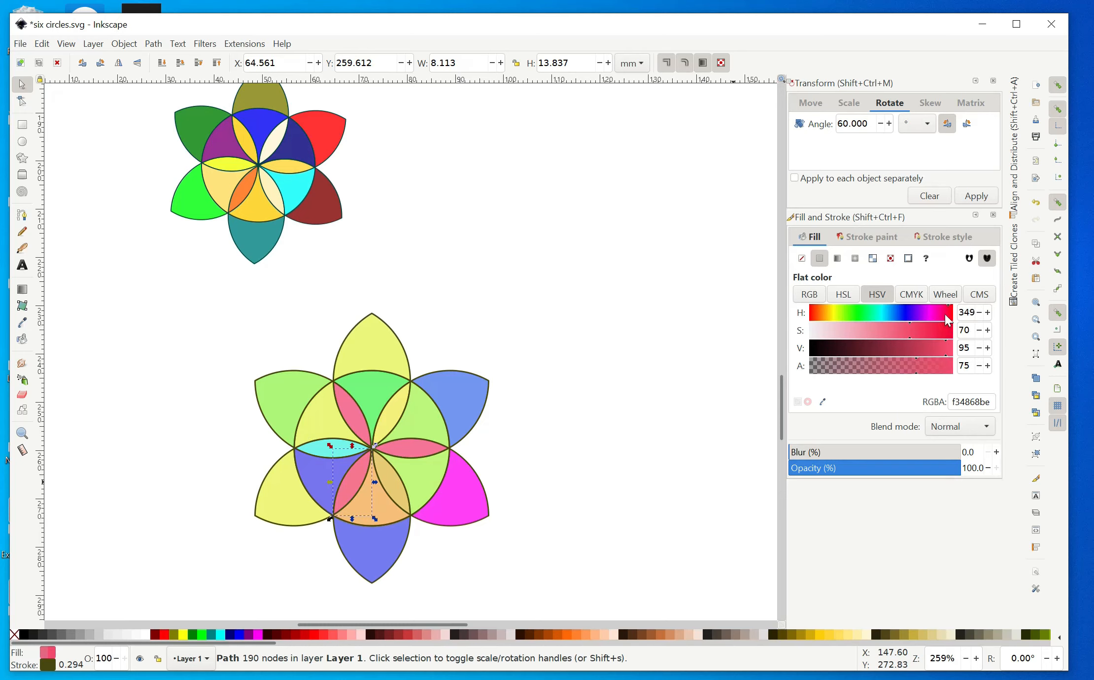
left_click(905, 314)
left_click(865, 313)
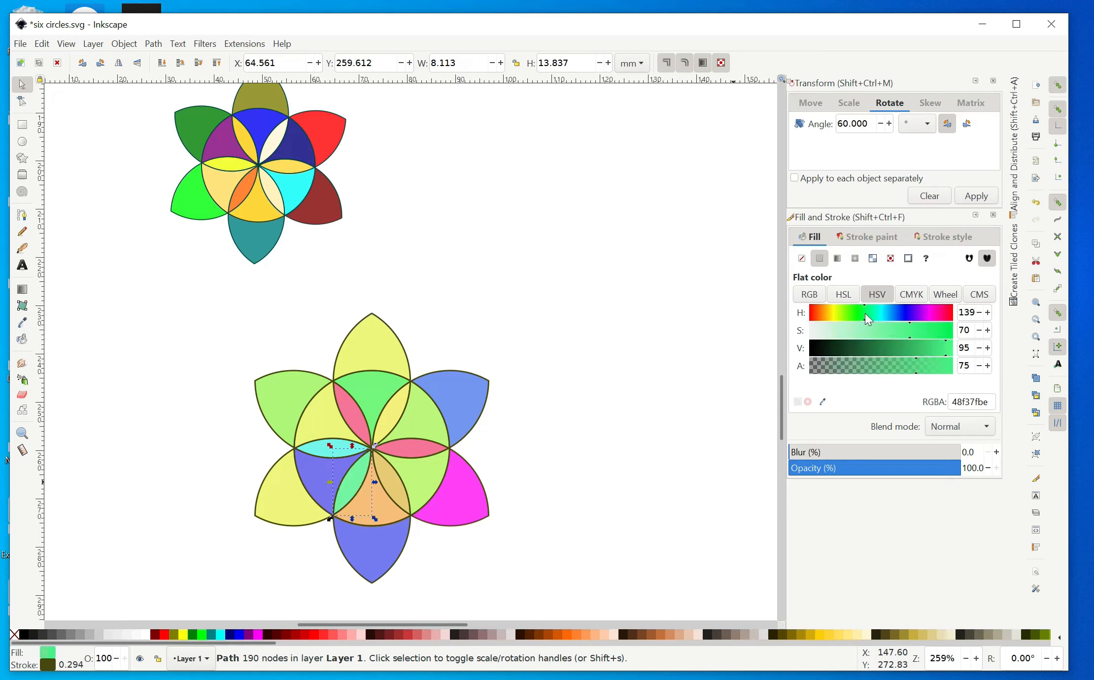
key("Escape")
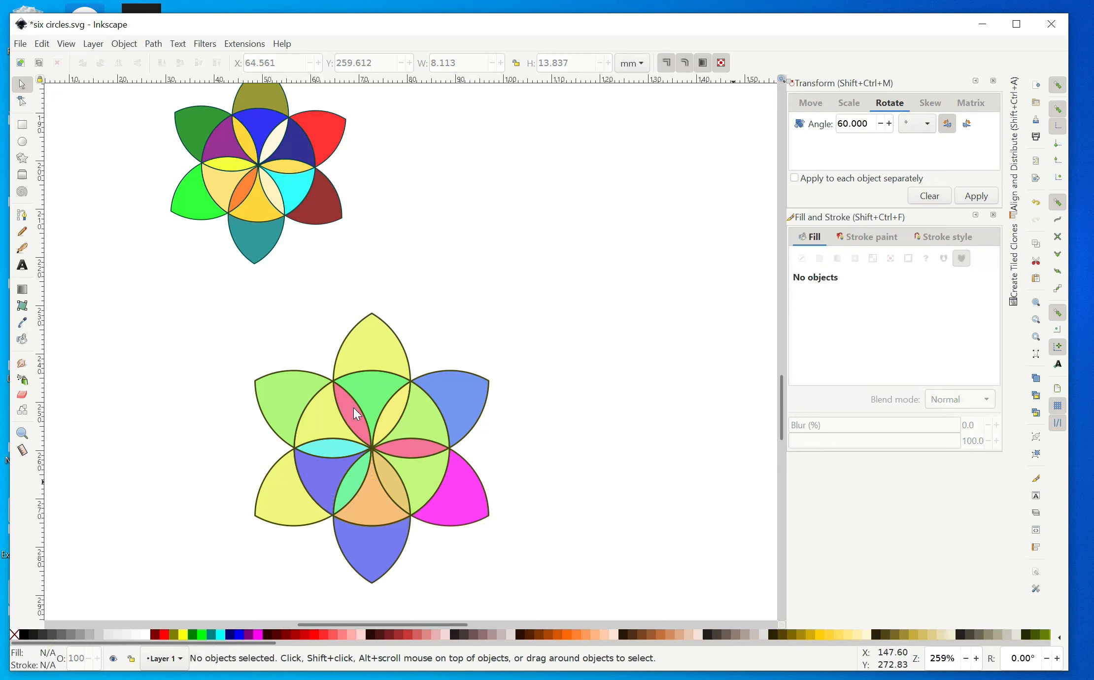
Step: Set the upper-left narrow inner petal's fill hue to 265 (purple), leaving nothing selected
left_click(351, 414, "ctrl")
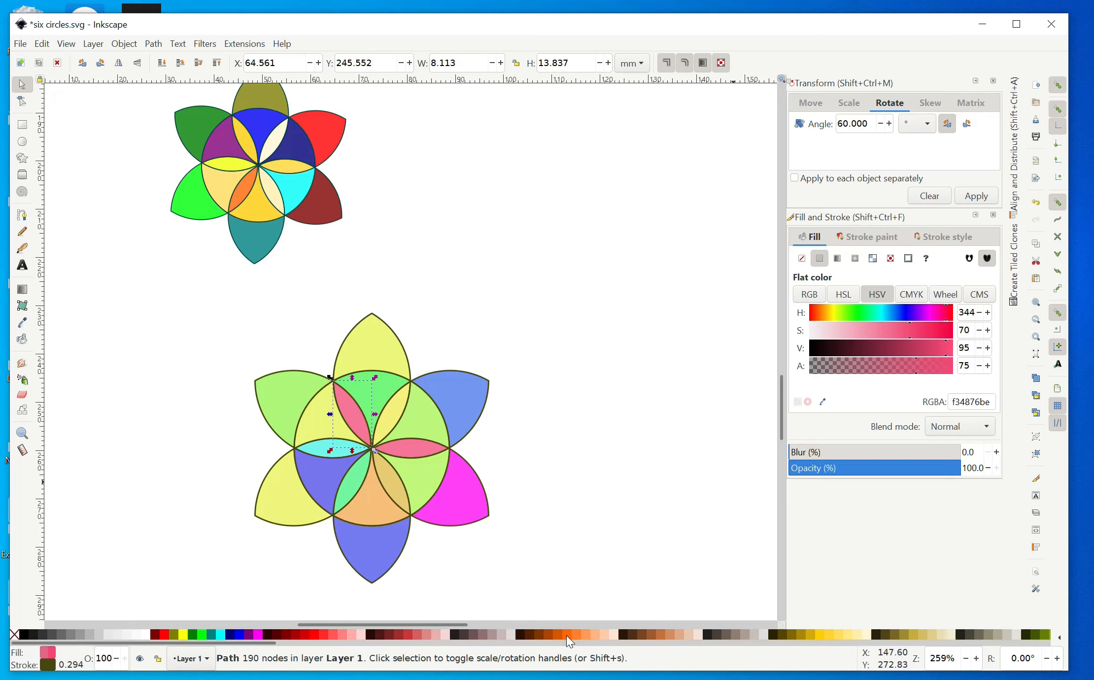
left_click(832, 316)
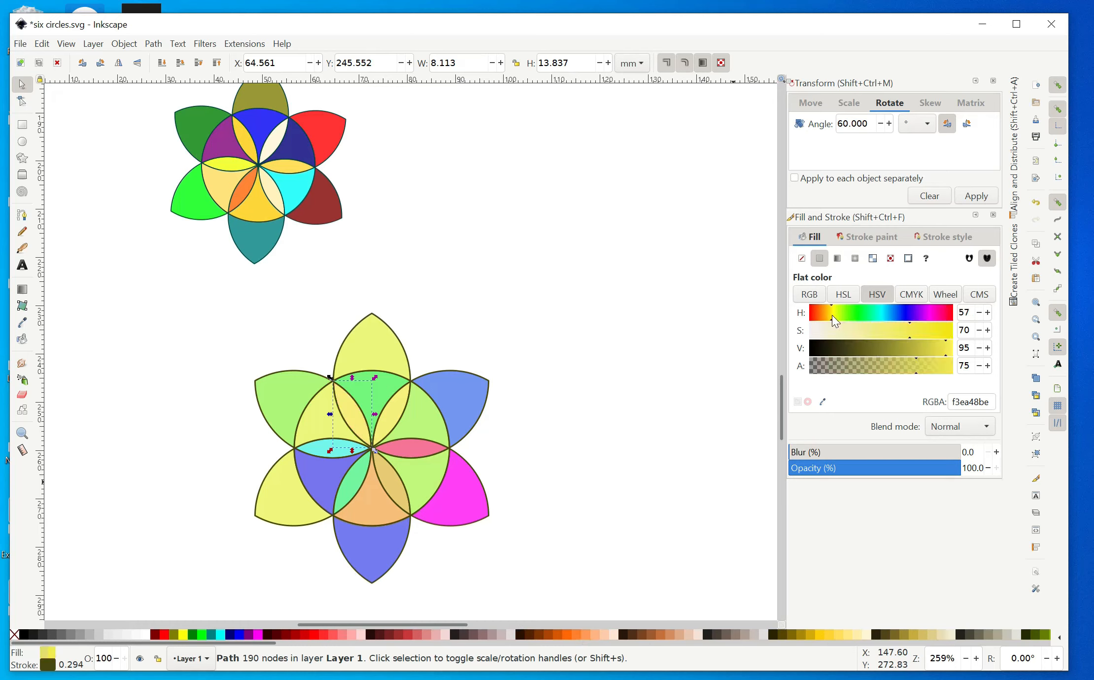
left_click(851, 313)
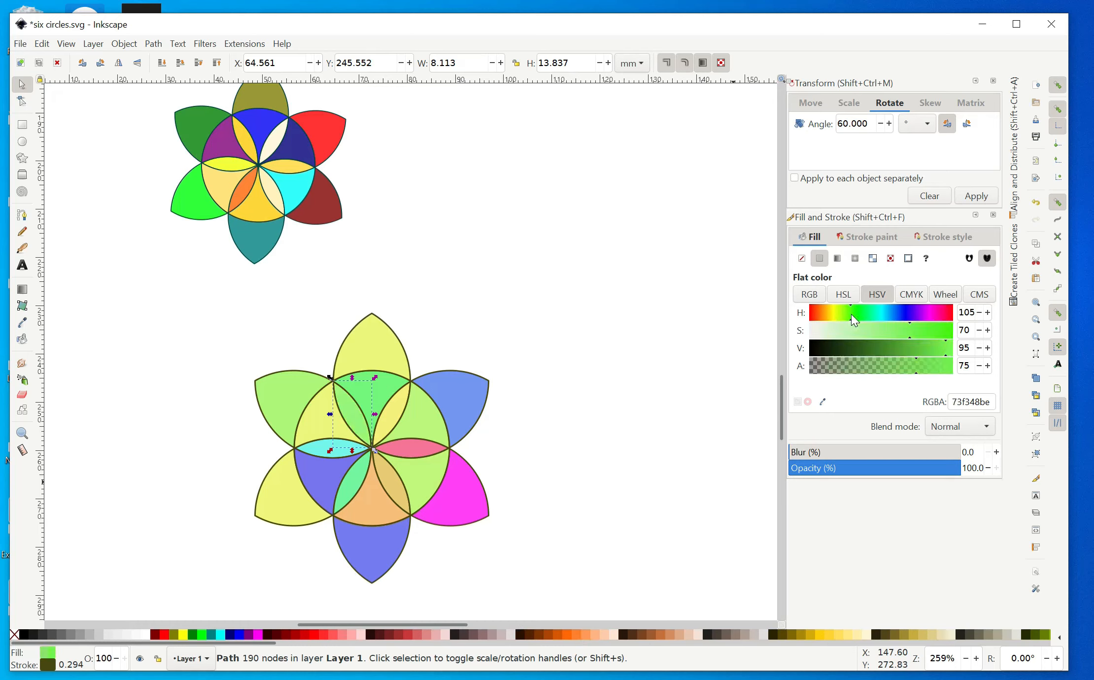
left_click(916, 314)
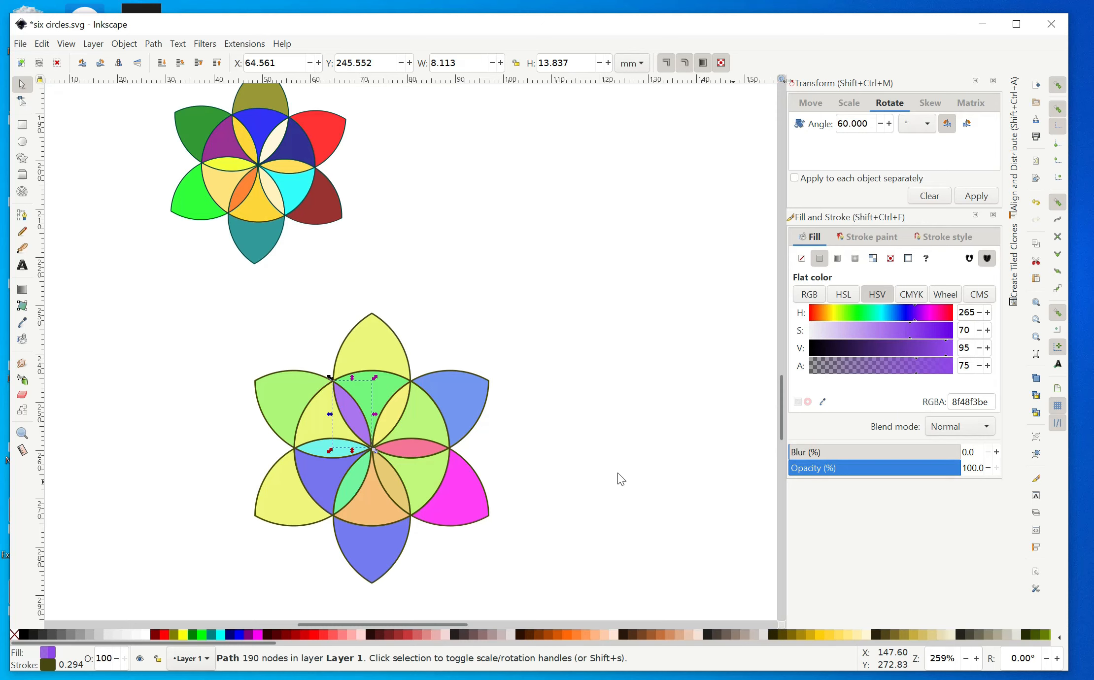
left_click(494, 548)
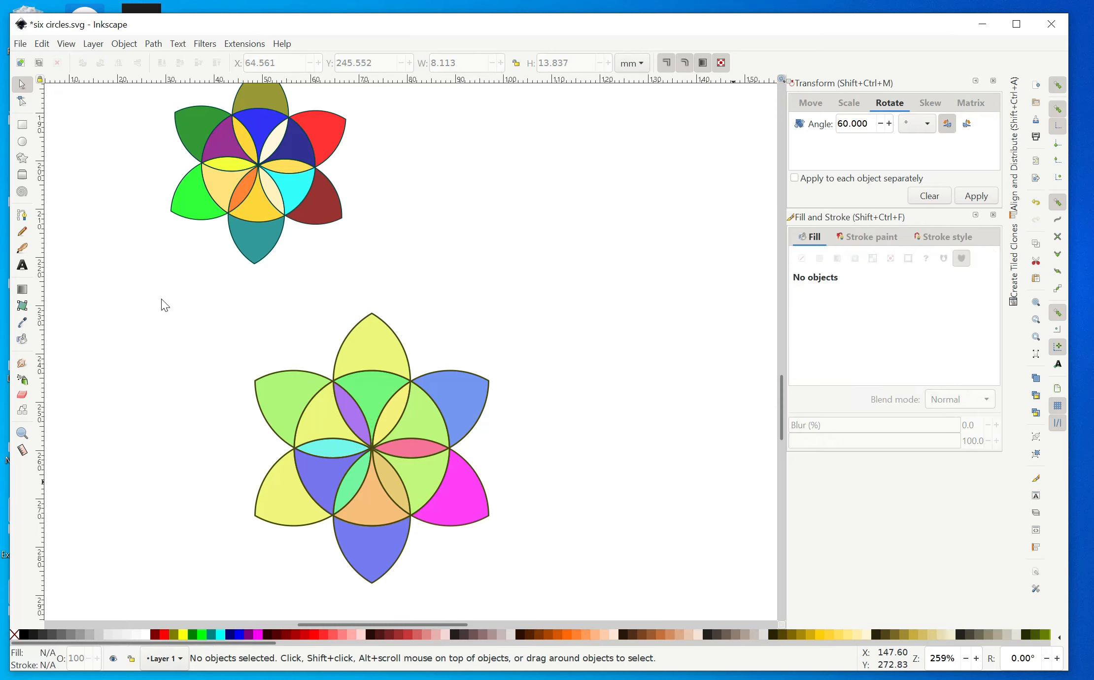
Step: Group all pieces of the large lower flower and move the group up beside the coloured sample designs
left_click_drag(168, 313, 549, 605)
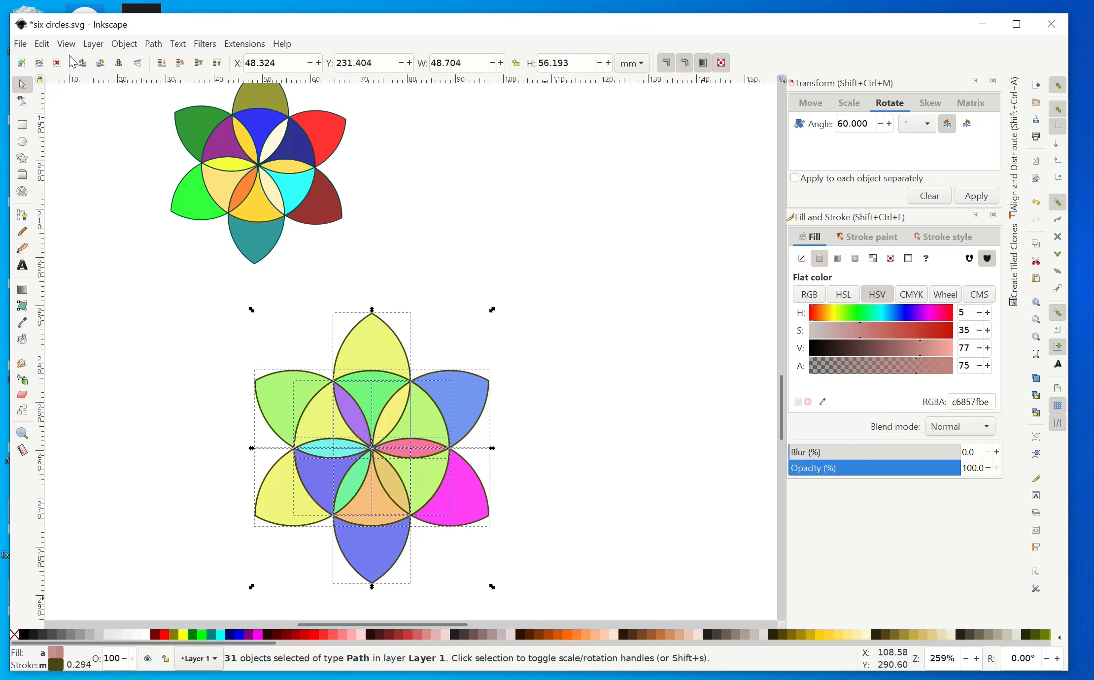
left_click(123, 44)
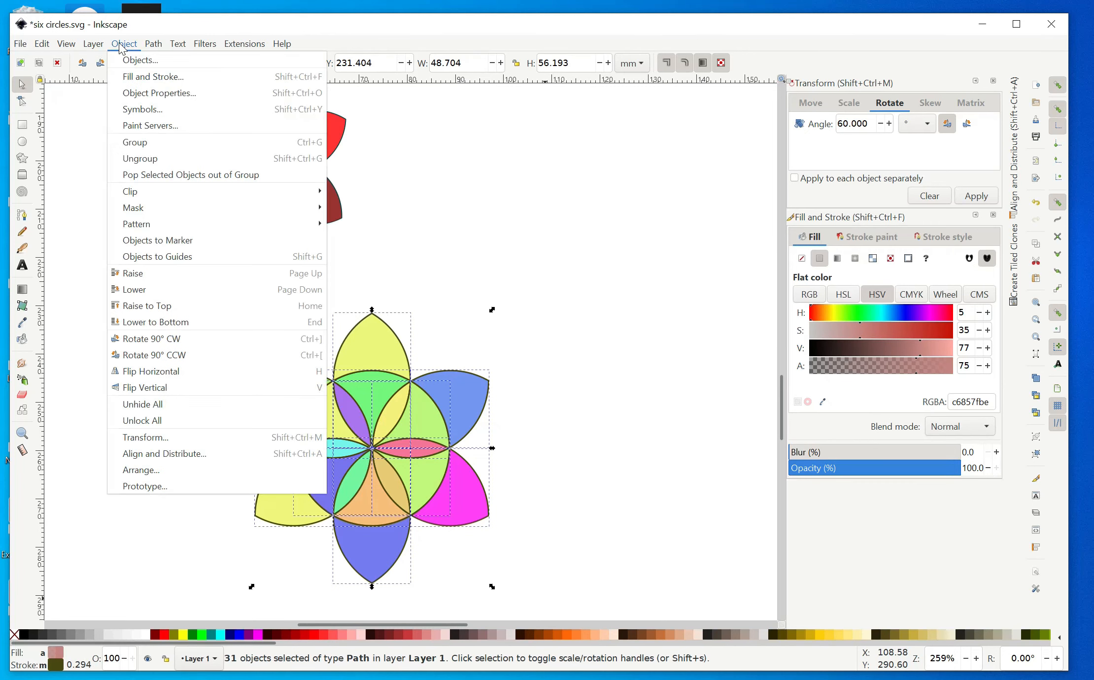
left_click(138, 142)
left_click(505, 496)
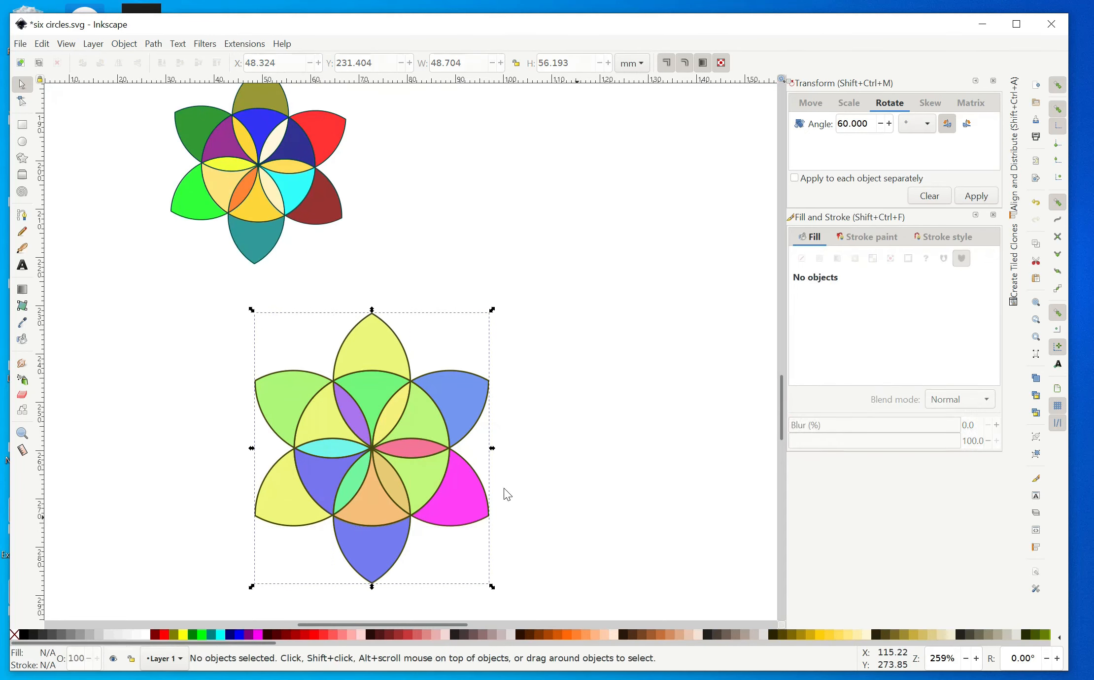
left_click_drag(417, 473, 620, 275)
left_click(521, 511)
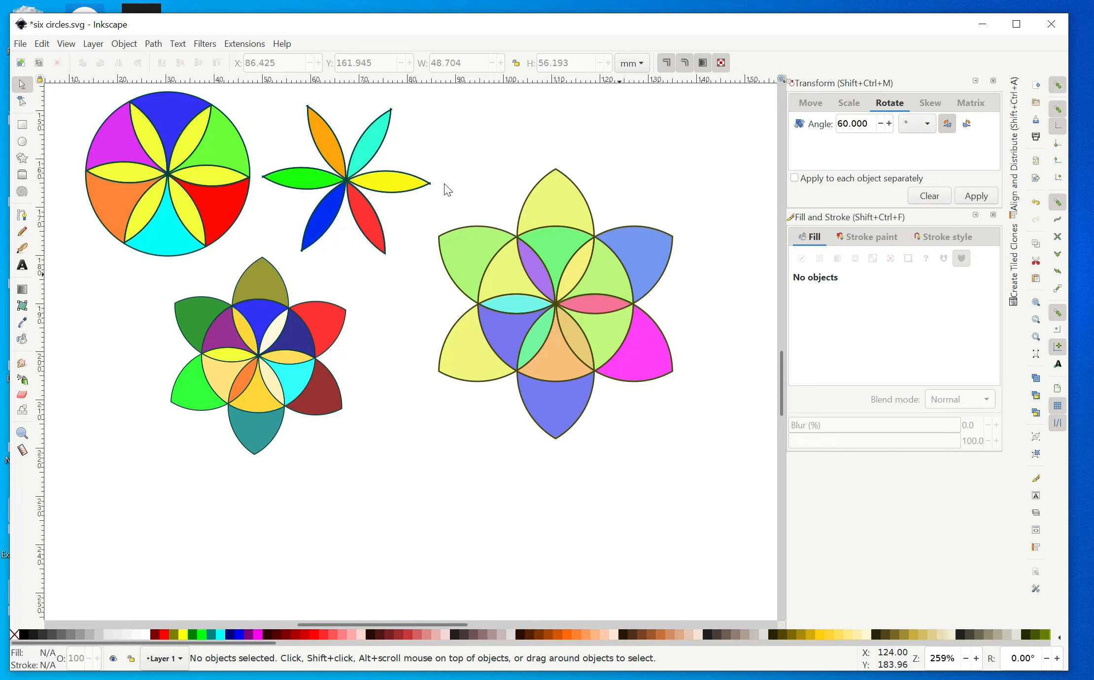
Step: Ungroup the large pastel flower into its separate pieces and clear the selection
left_click_drag(408, 168, 720, 455)
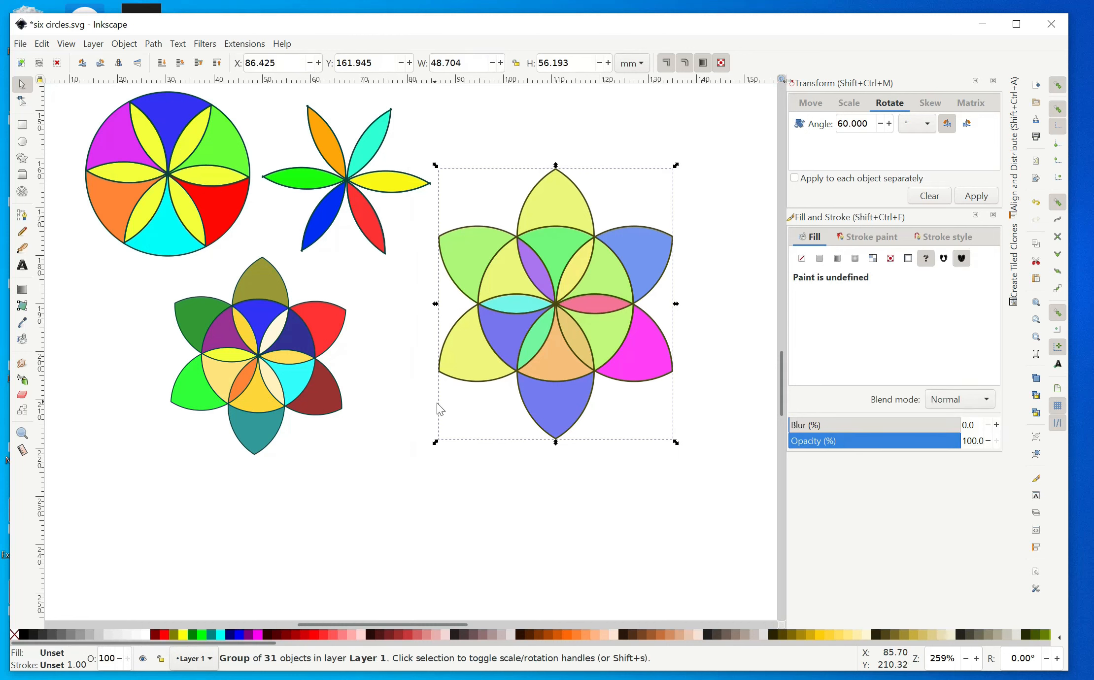
left_click(125, 44)
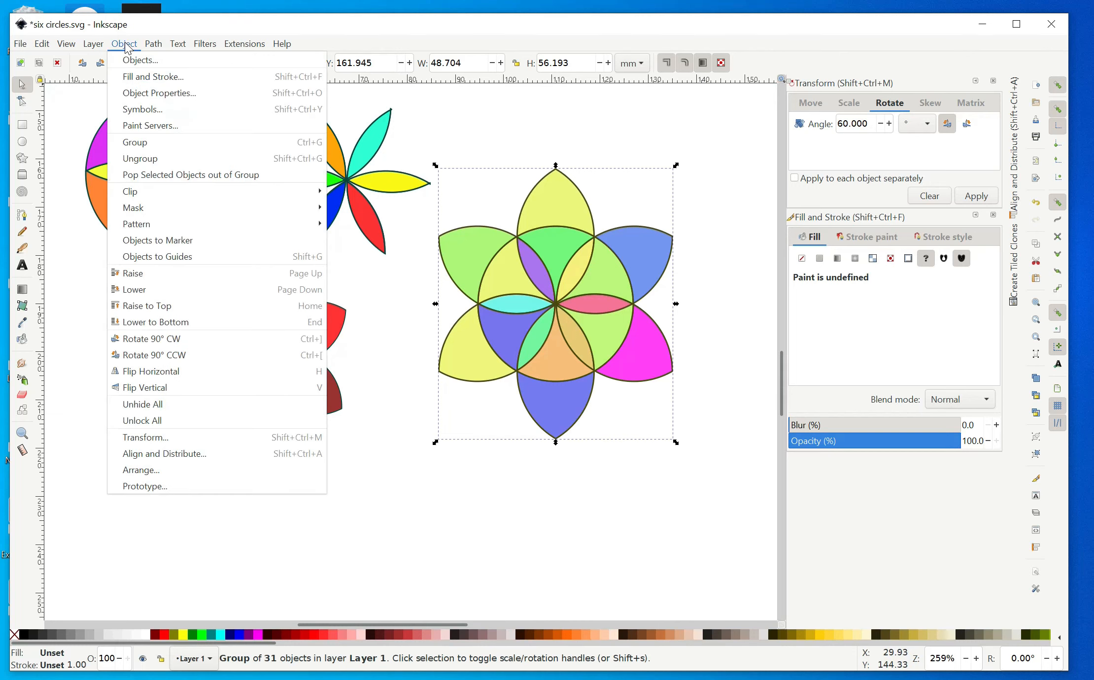
left_click(159, 158)
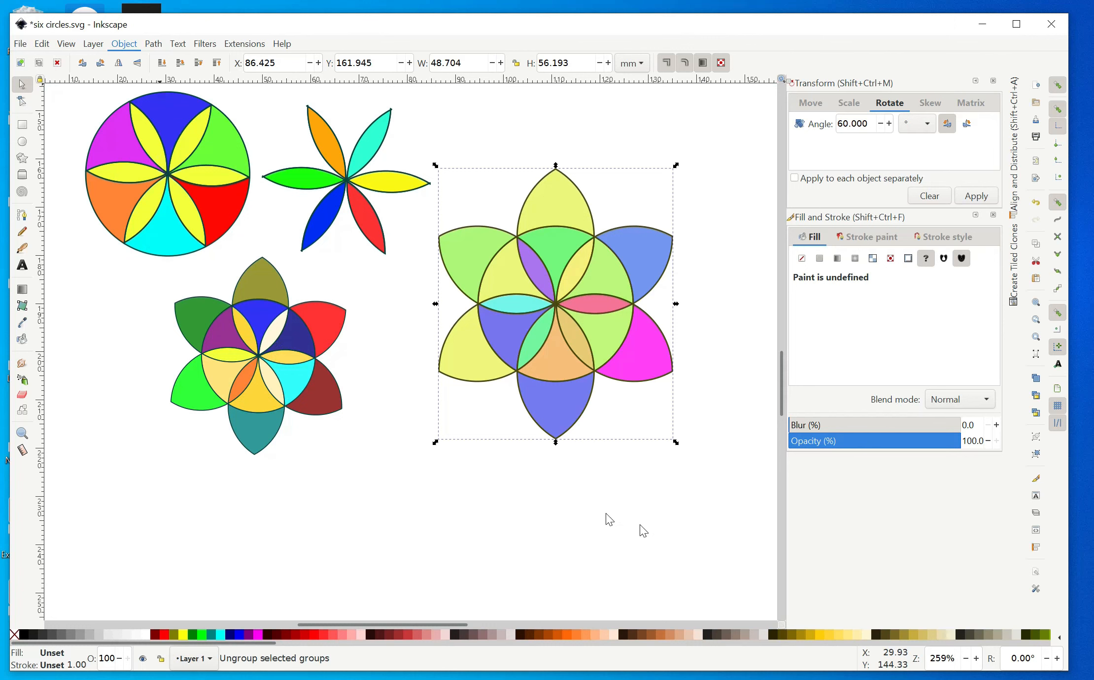
left_click(599, 530)
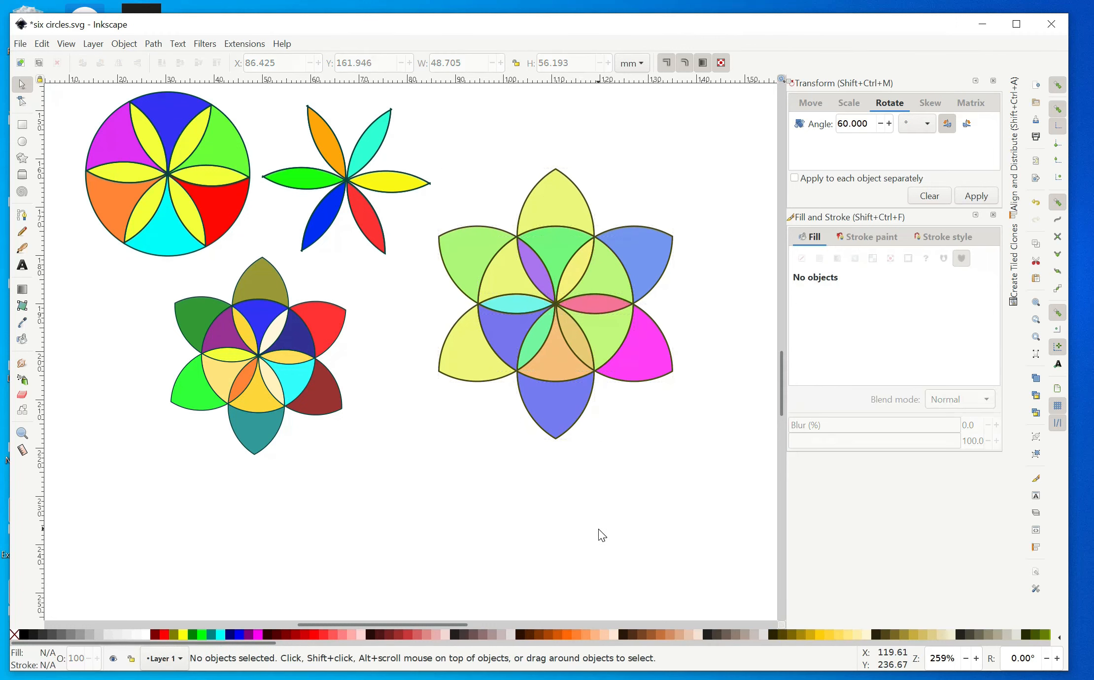
Step: Delete the six outer petals around the pastel flower's central circle
left_click(641, 360)
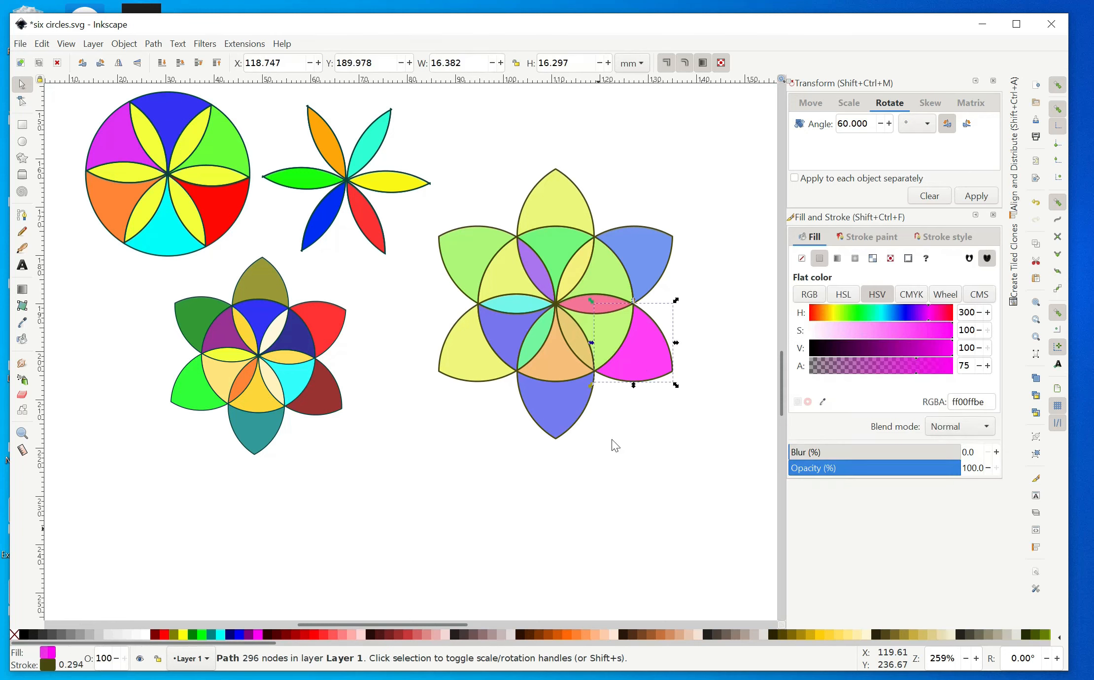
key("Delete")
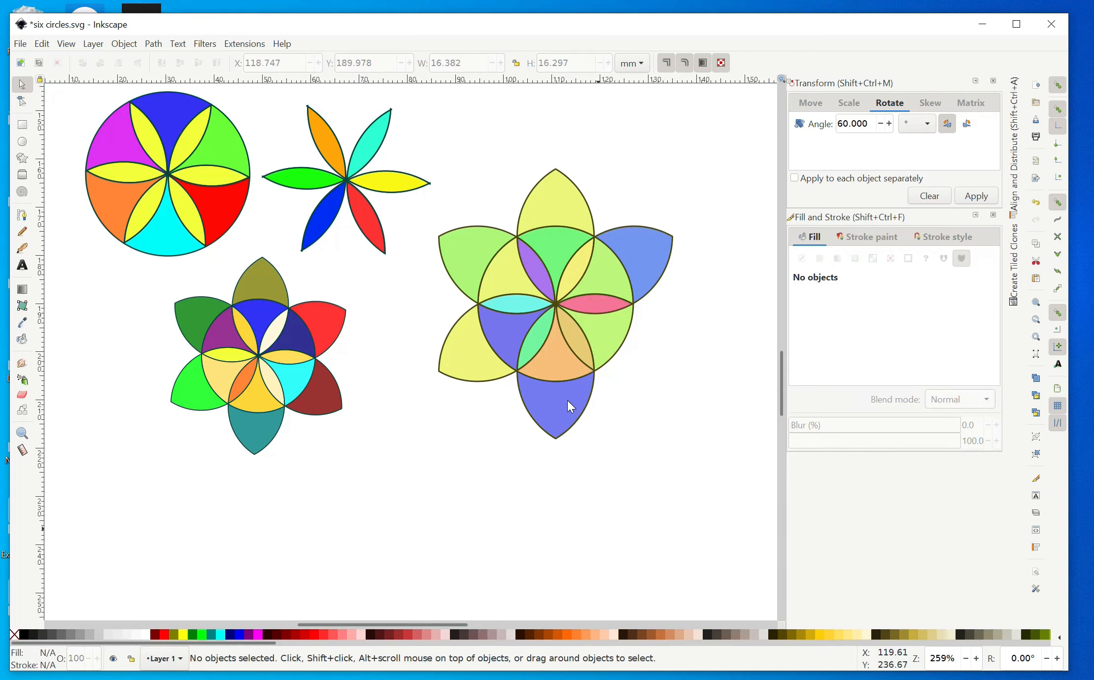
left_click(567, 400)
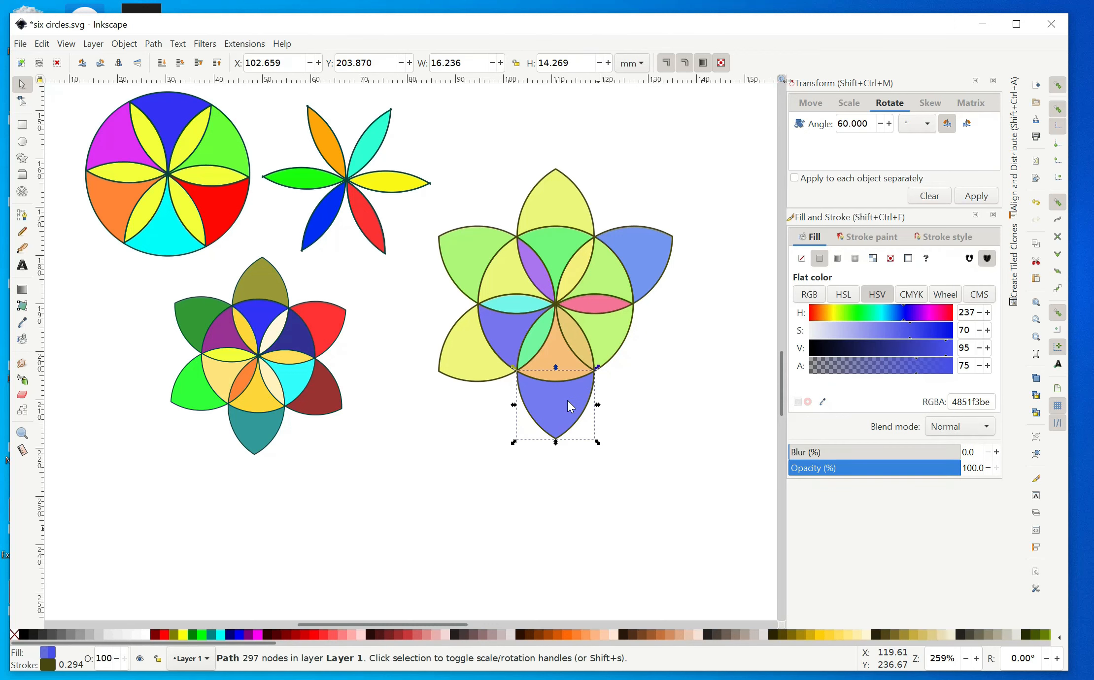
key("Delete")
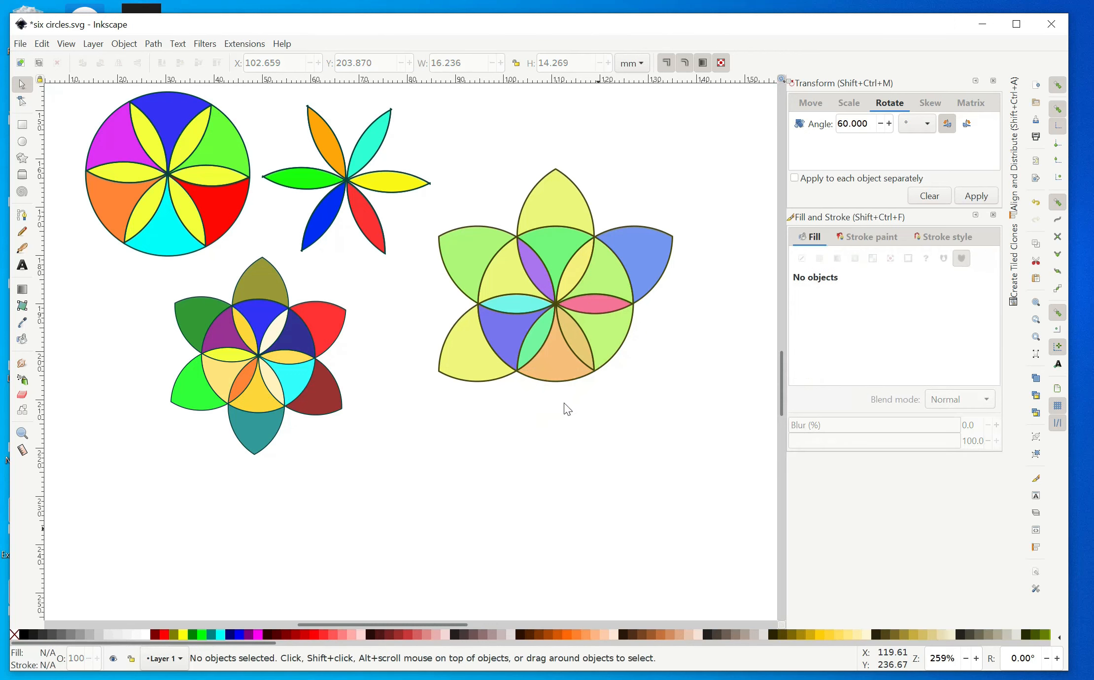
left_click(479, 361)
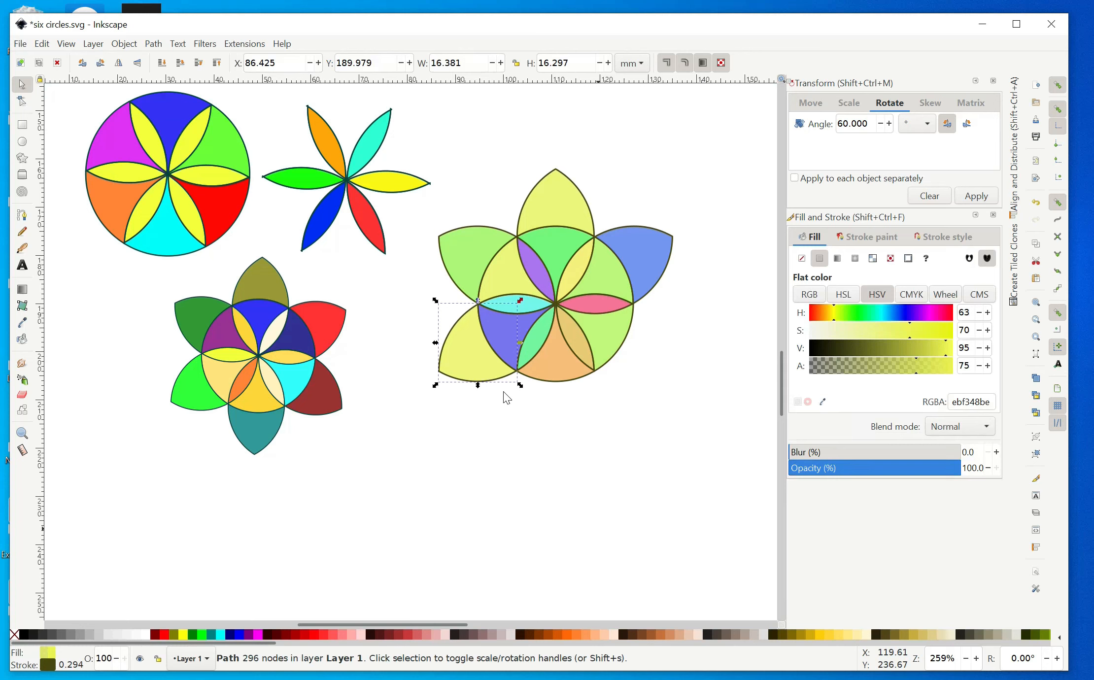
key("Delete")
key("ctrl")
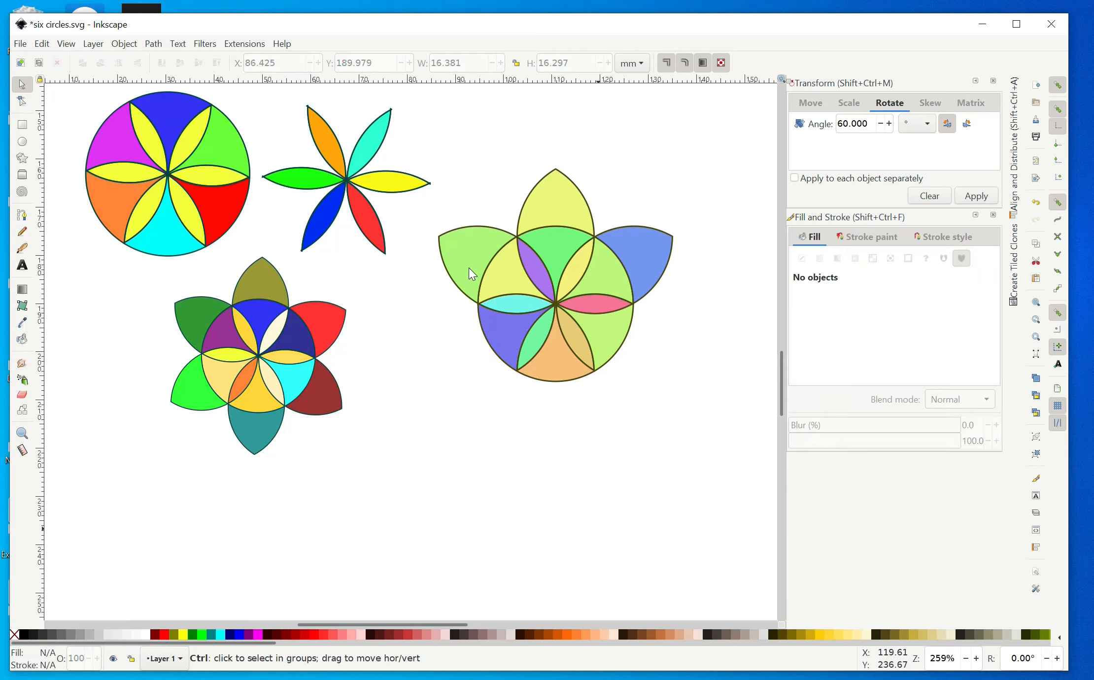
left_click(469, 268, "ctrl")
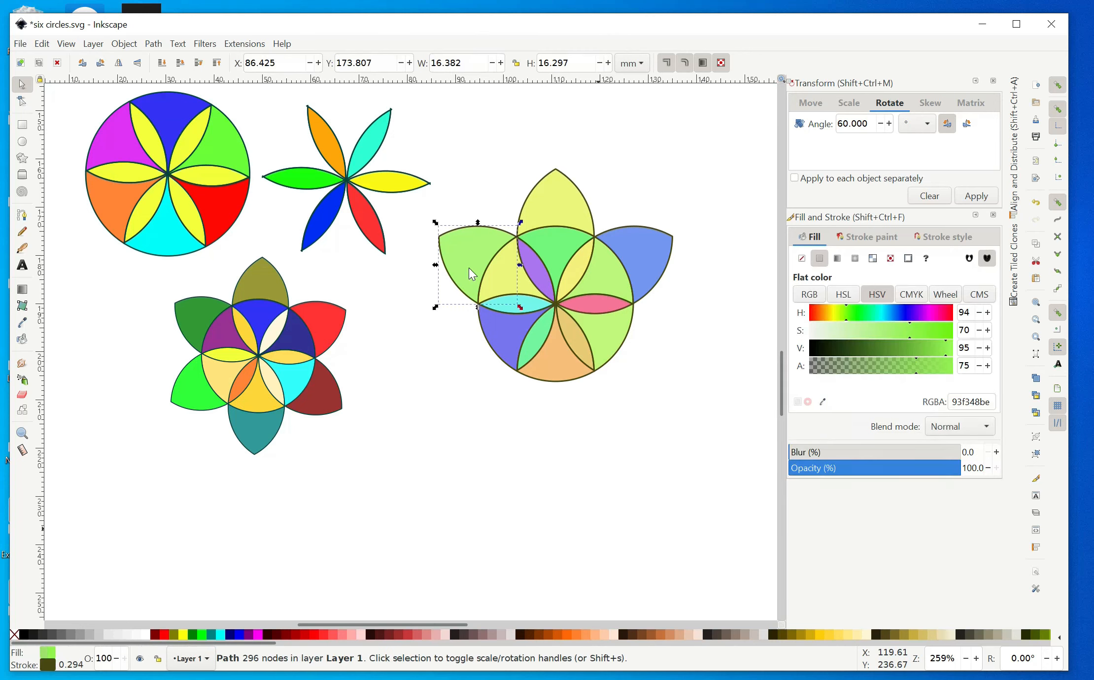
key("Delete")
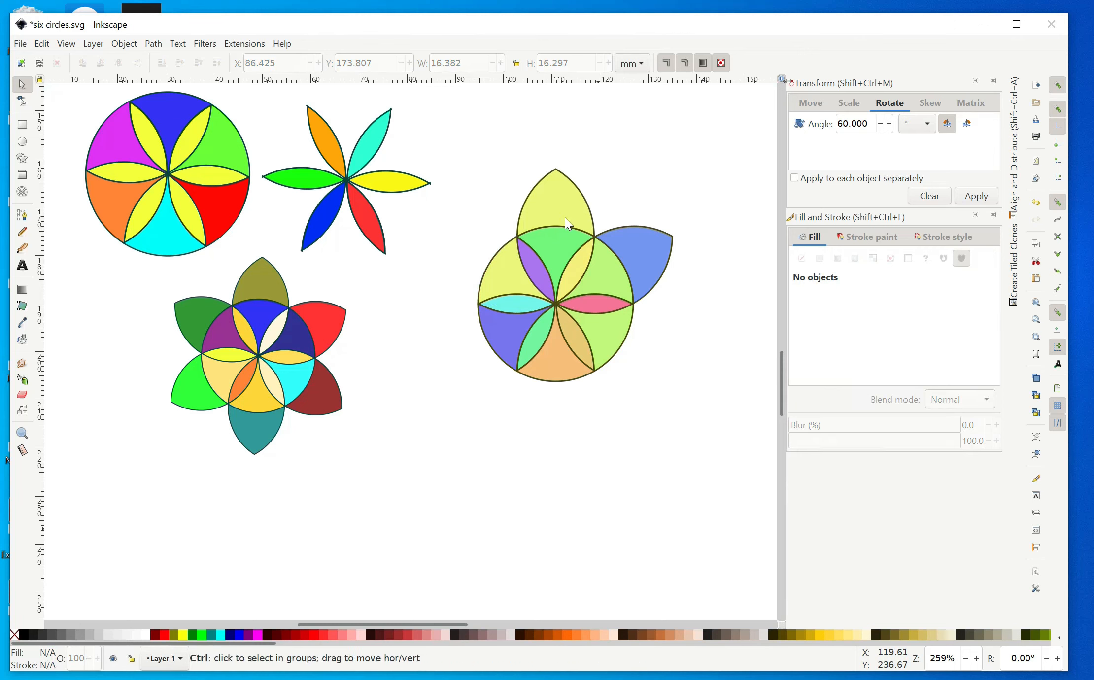
left_click(565, 217, "ctrl")
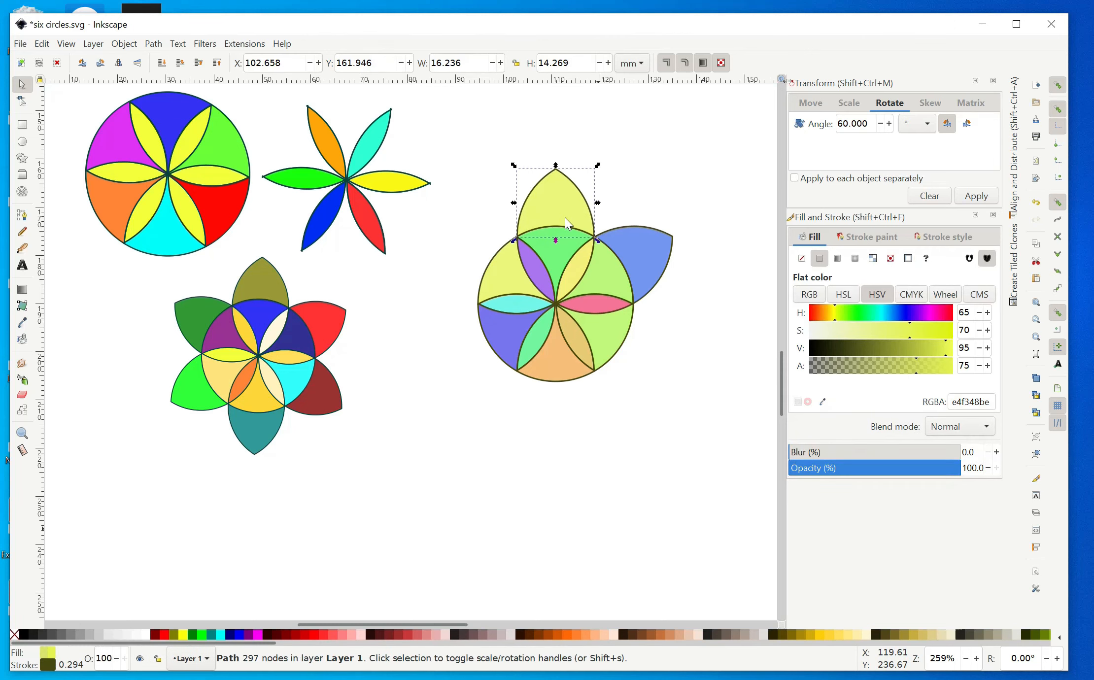
key("Delete")
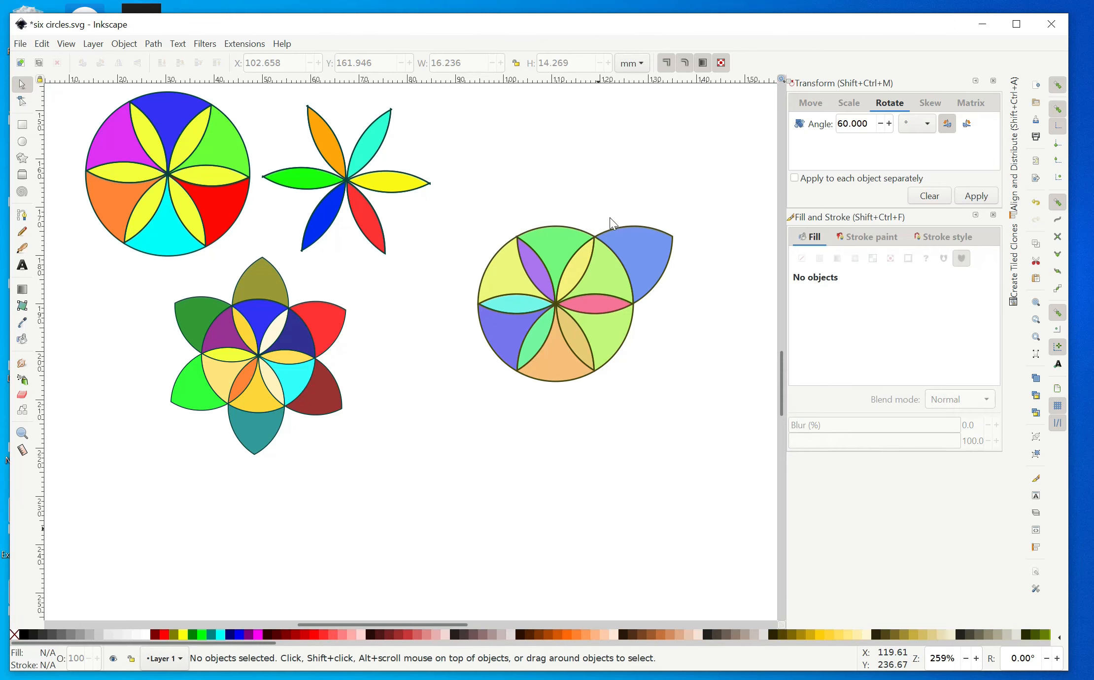
left_click(633, 259, "ctrl")
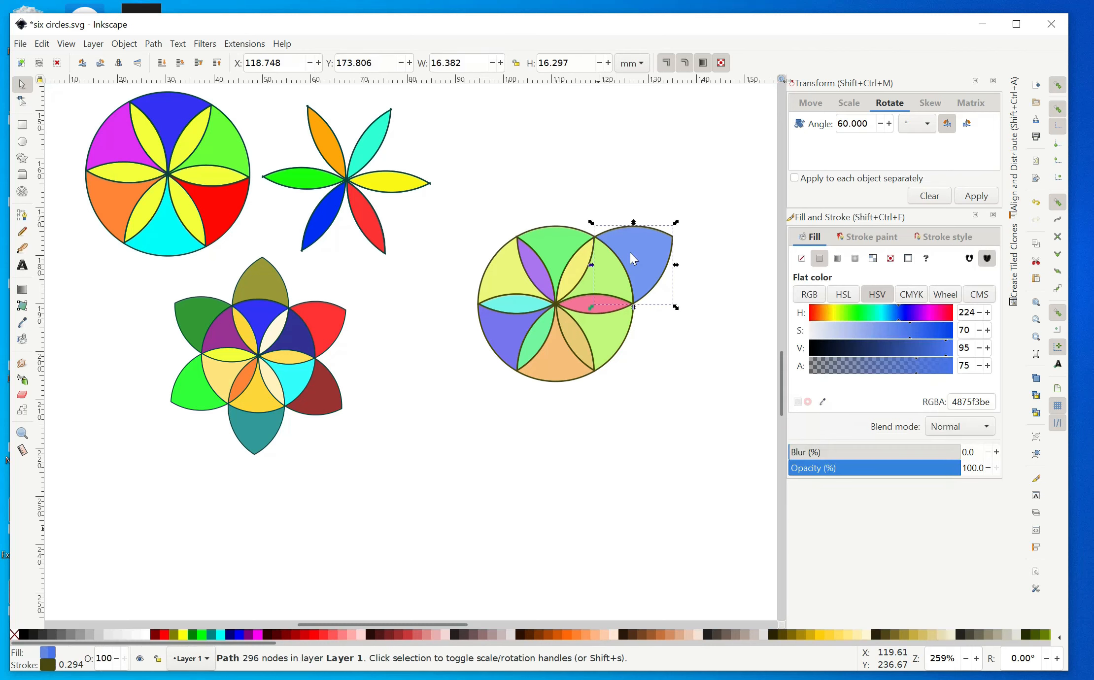
key("Delete")
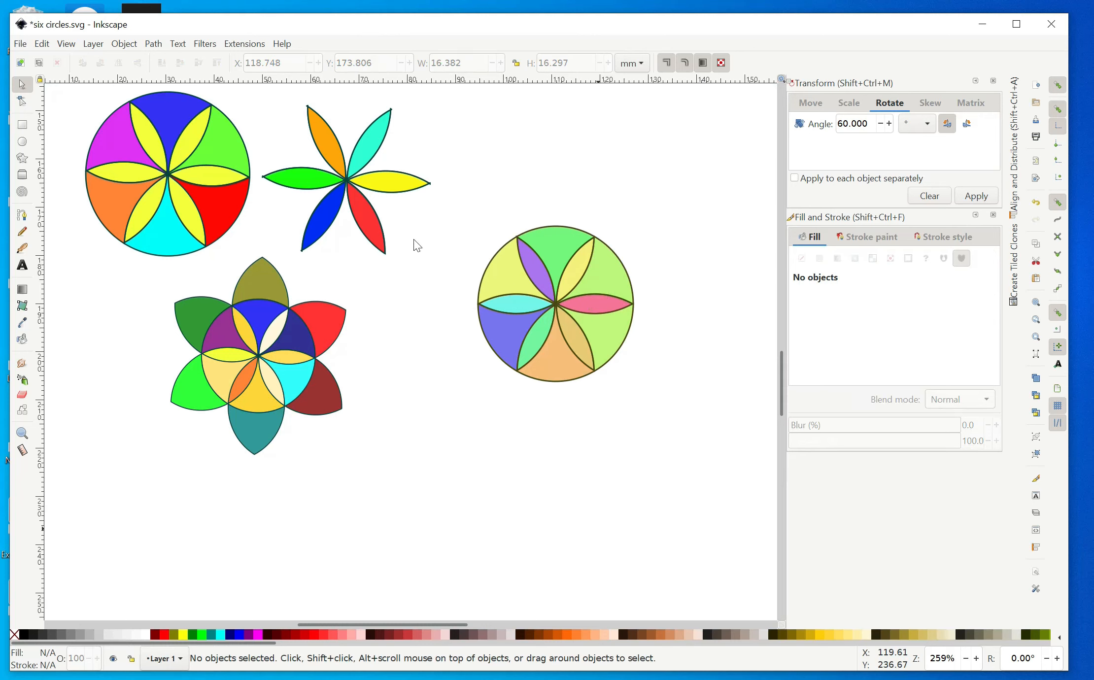
Step: Delete the six wide segments of the pastel circle, keeping only its six narrow inner petals
left_click(604, 330, "ctrl")
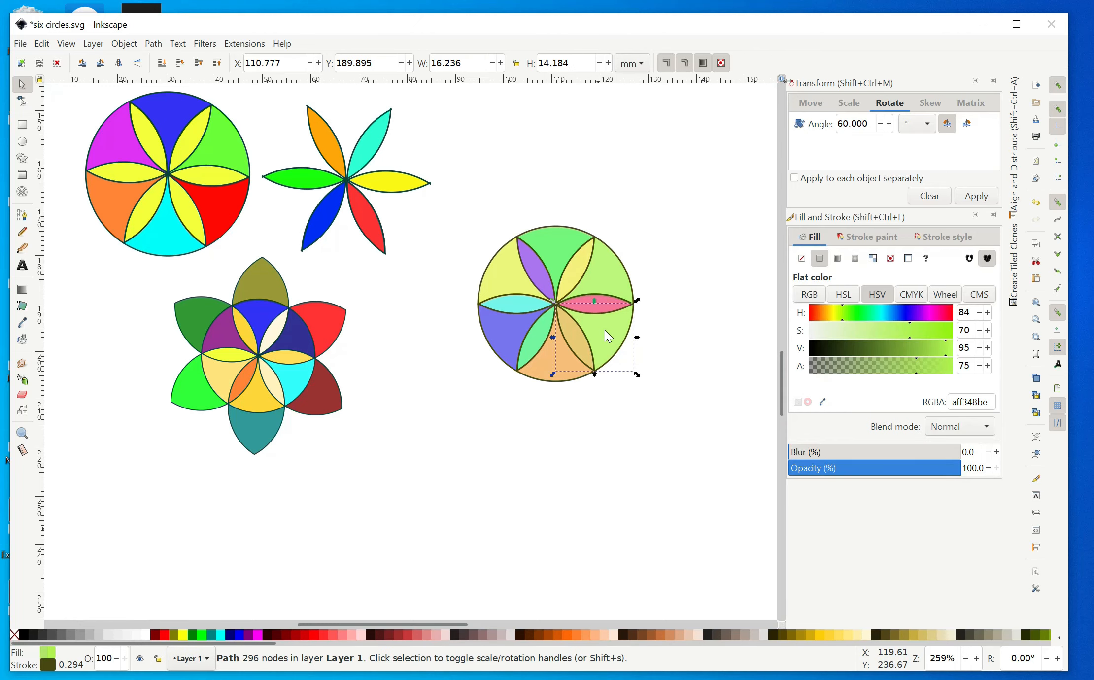
key("Delete")
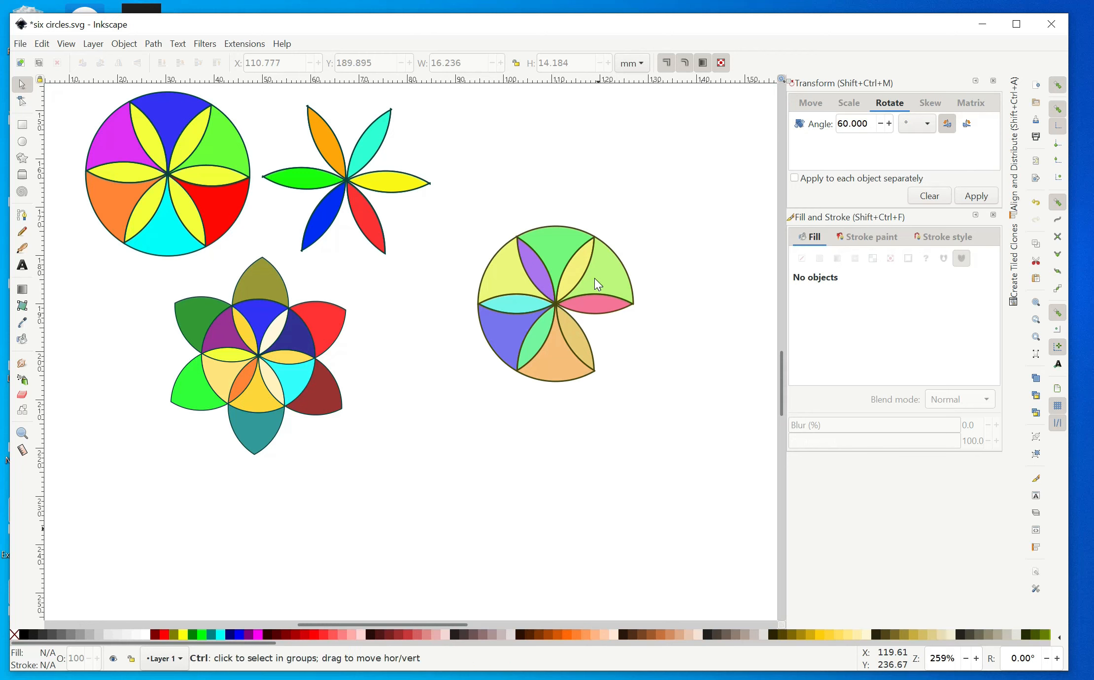
left_click(595, 279, "ctrl")
key("Delete")
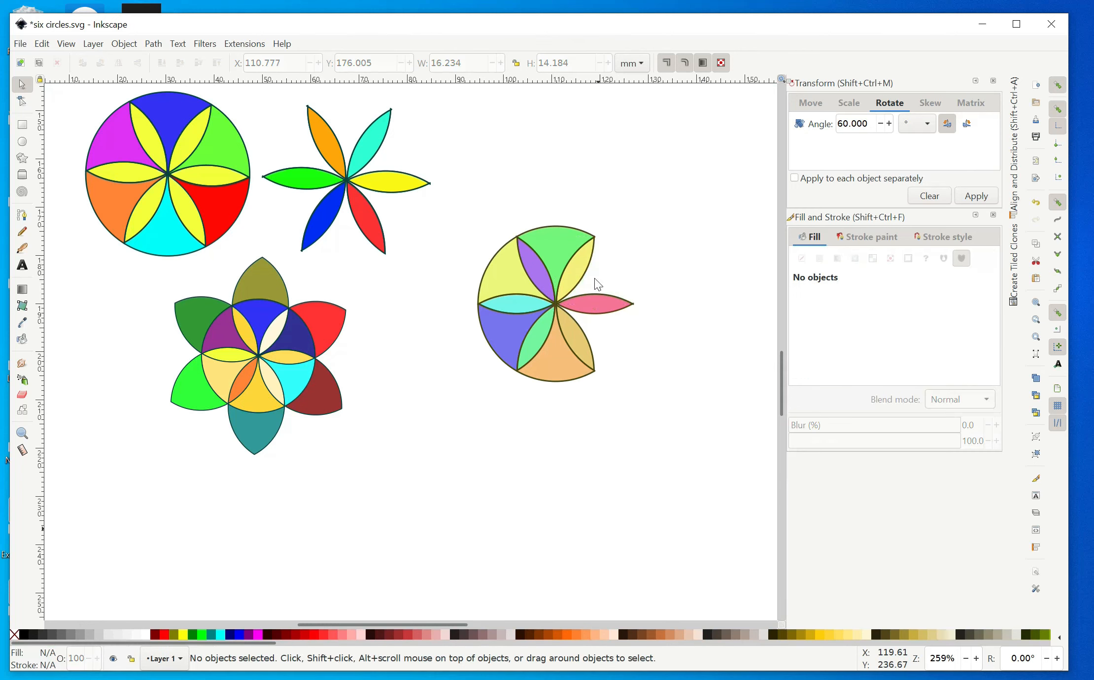
left_click(553, 250, "ctrl")
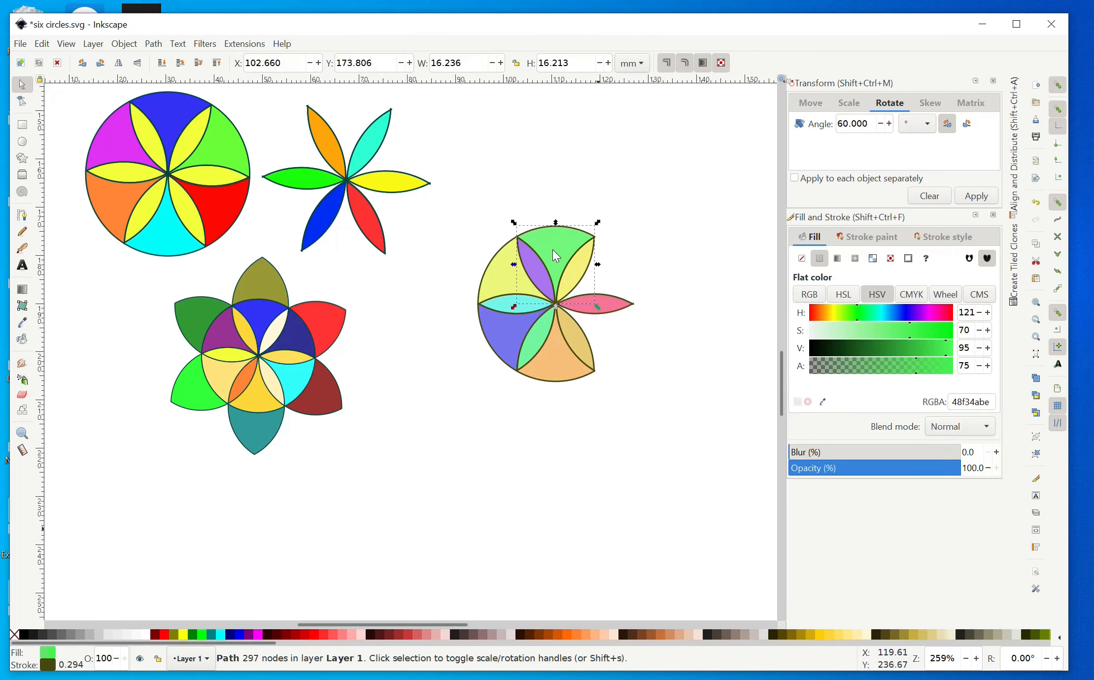
key("Delete")
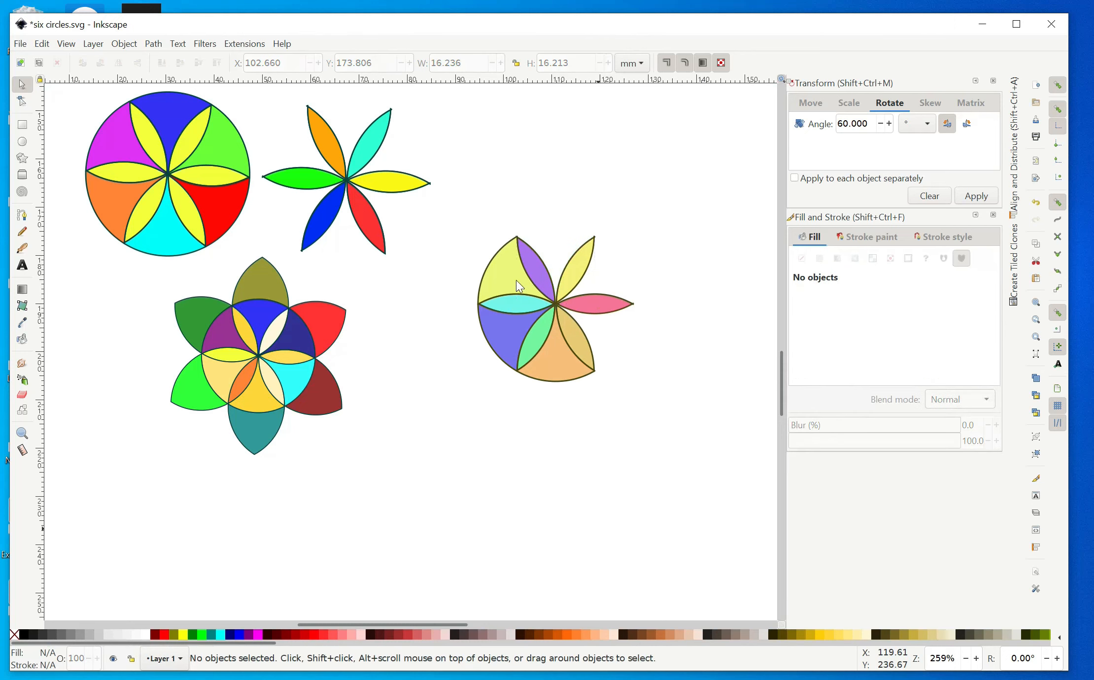
left_click(512, 279, "ctrl")
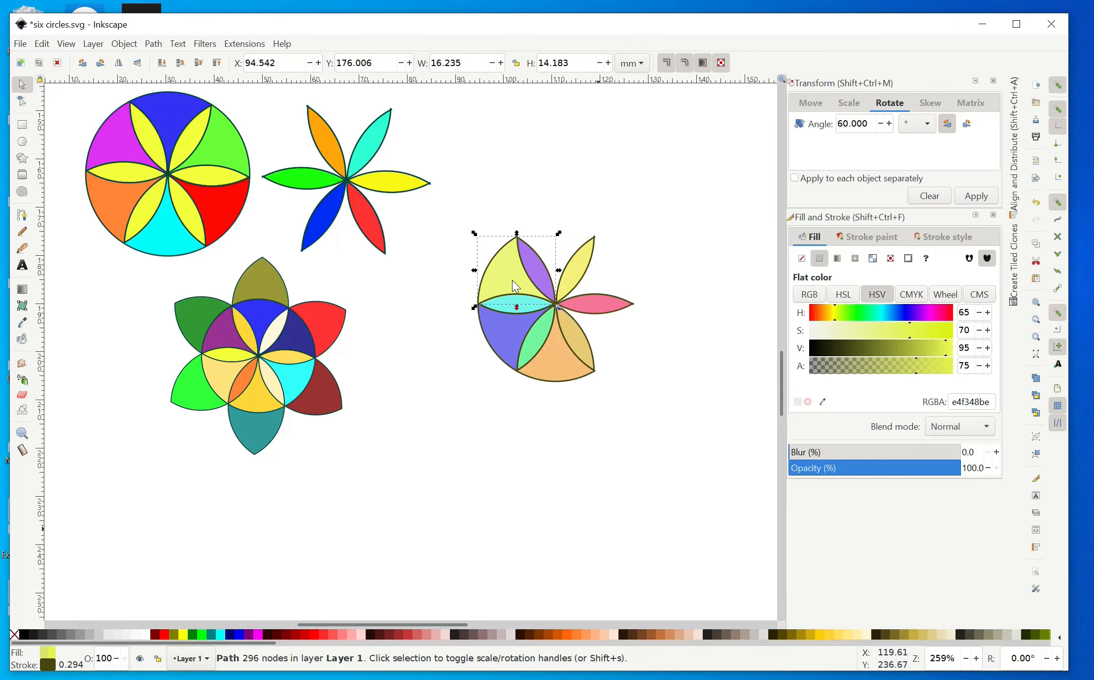
key("Delete")
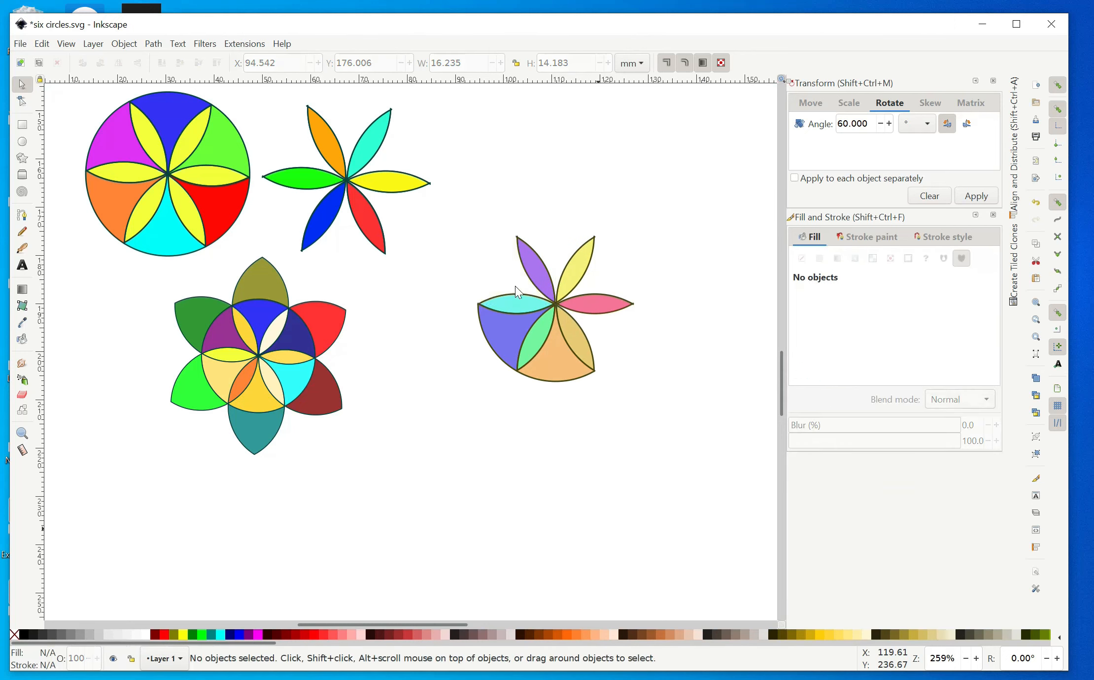
left_click(510, 339, "ctrl")
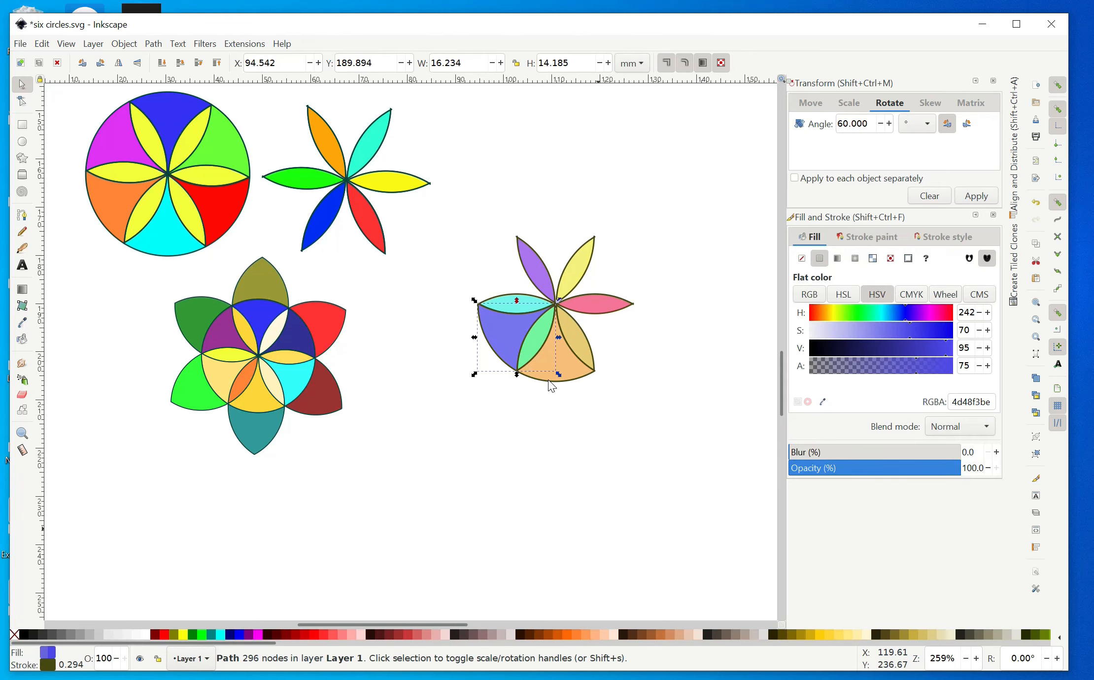
key("Delete")
key("ctrl")
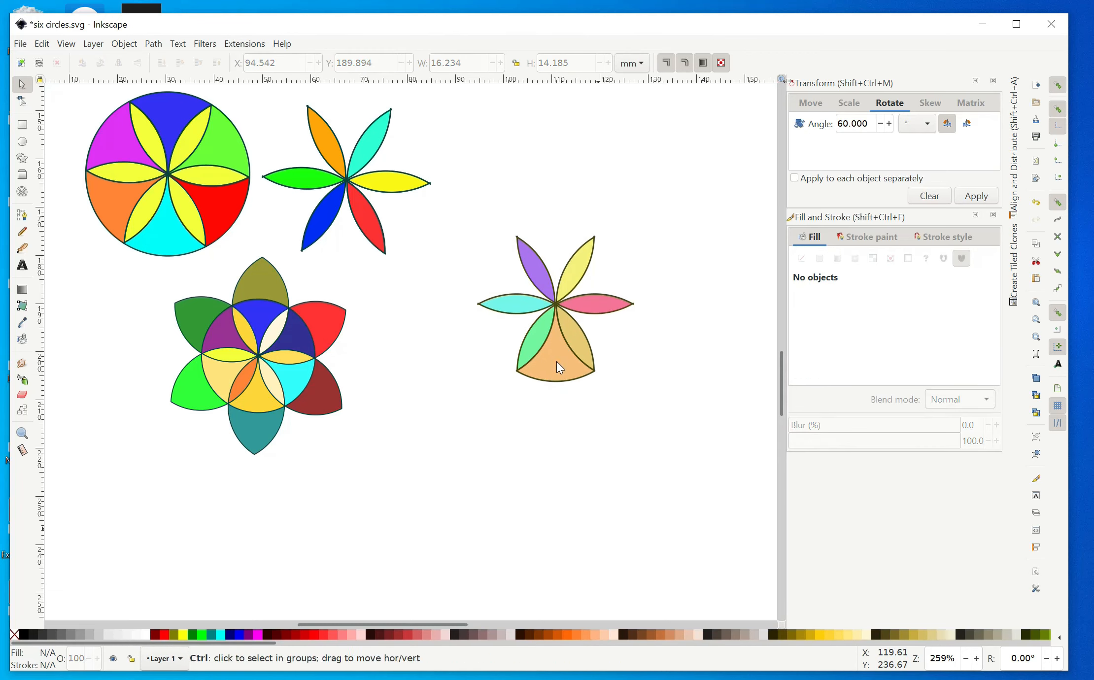
left_click(556, 362, "ctrl")
key("Delete")
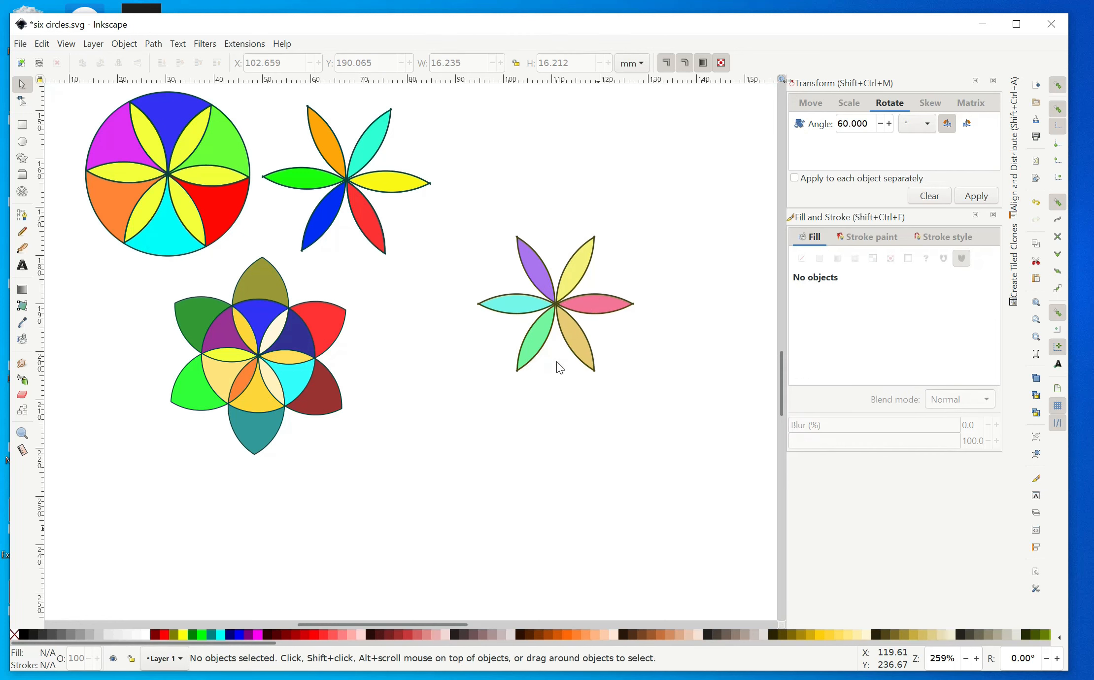